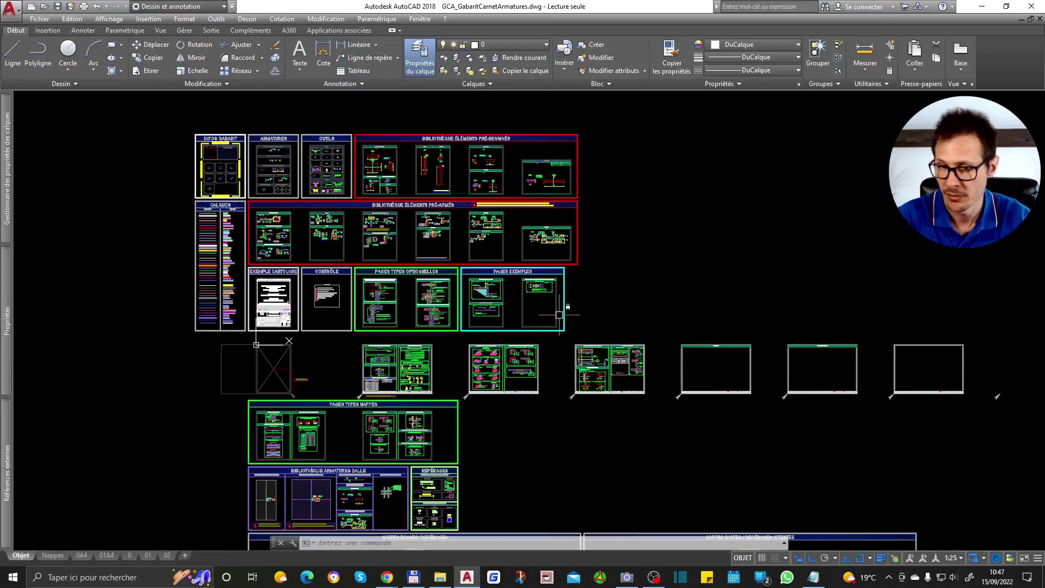
Step: Copy the MURS & CHAÎNAGES HORIZONTAUX title and the wall detail beneath it from the pre-reinforced library to the empty page's top-left corner
scroll(429, 145, up, 8)
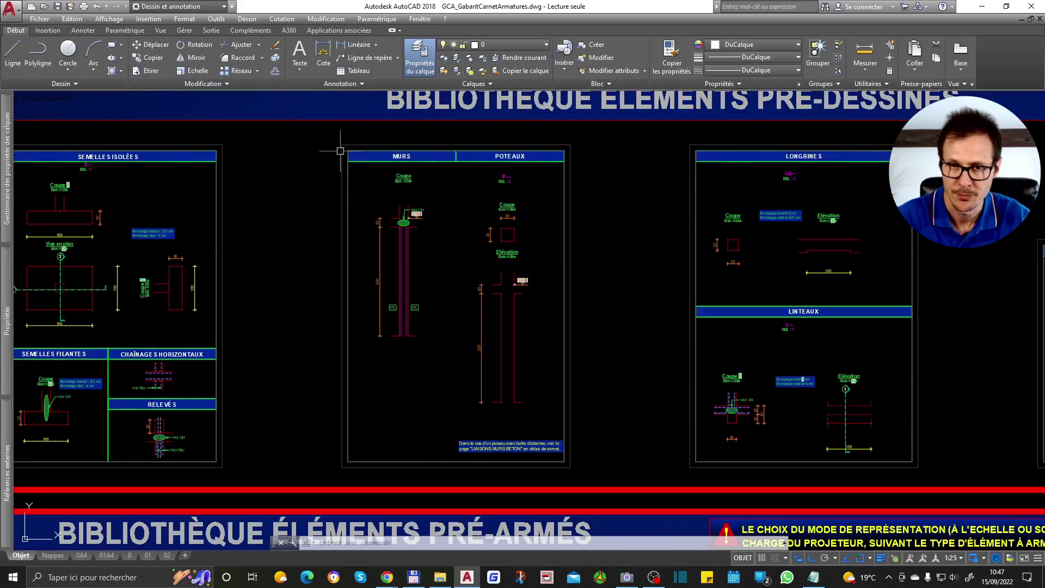
scroll(376, 195, up, 4)
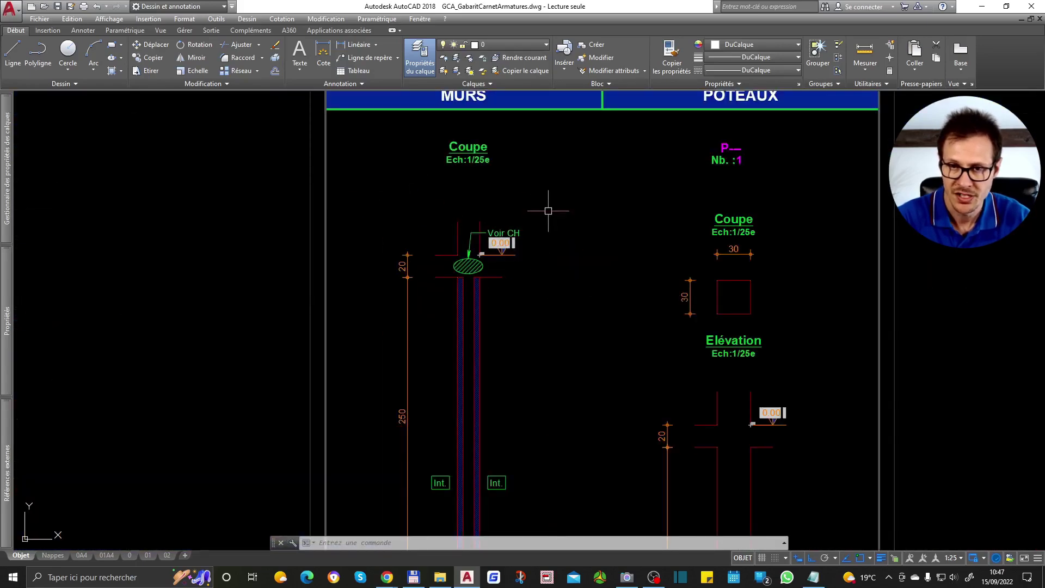
scroll(549, 210, down, 10)
scroll(381, 359, up, 8)
click(468, 266)
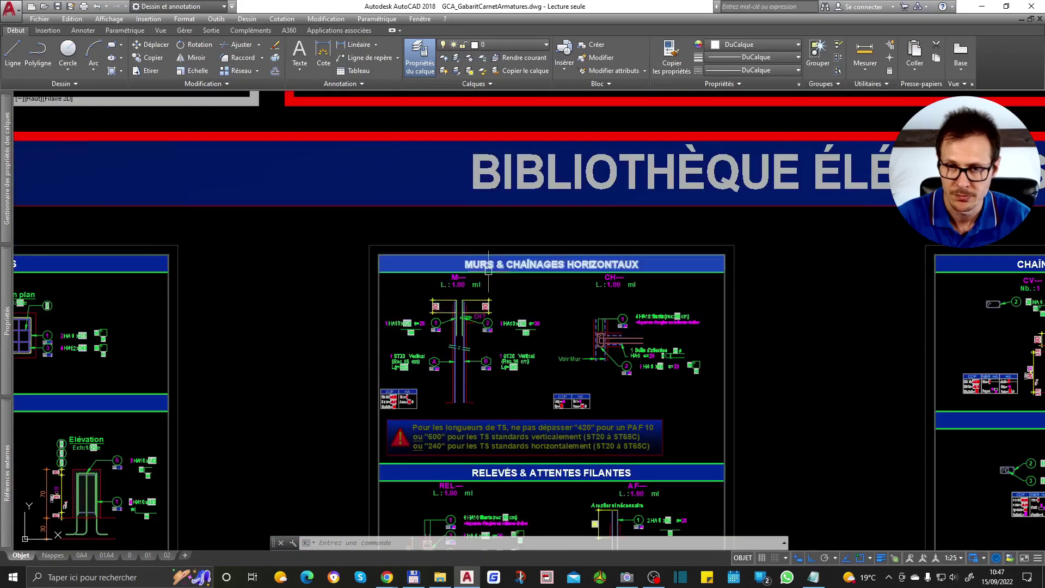
click(459, 277)
text(co)
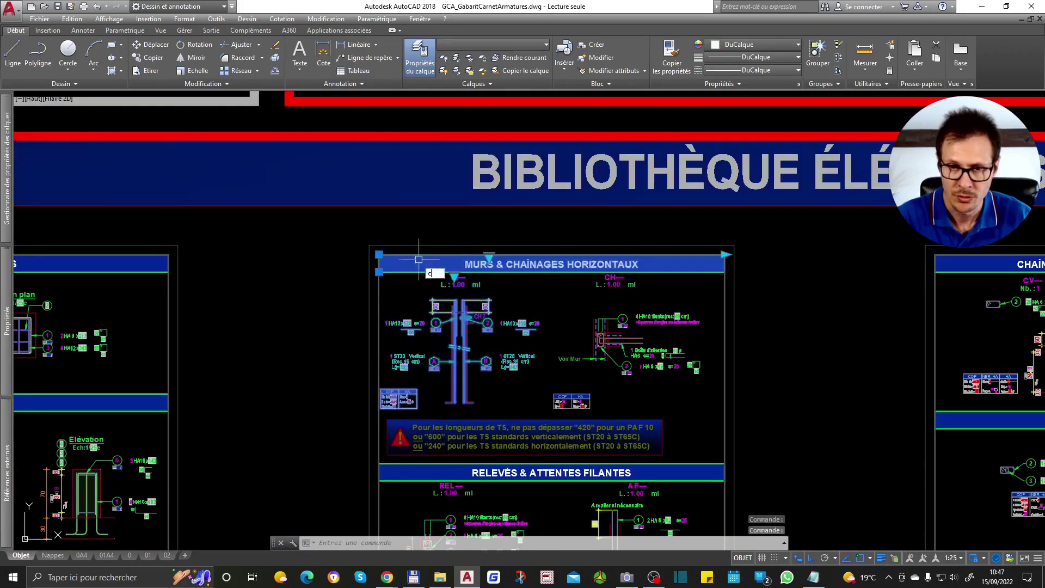
key(space)
click(379, 254)
scroll(381, 212, down, 10)
scroll(600, 297, up, 8)
scroll(790, 296, down, 4)
scroll(286, 269, up, 6)
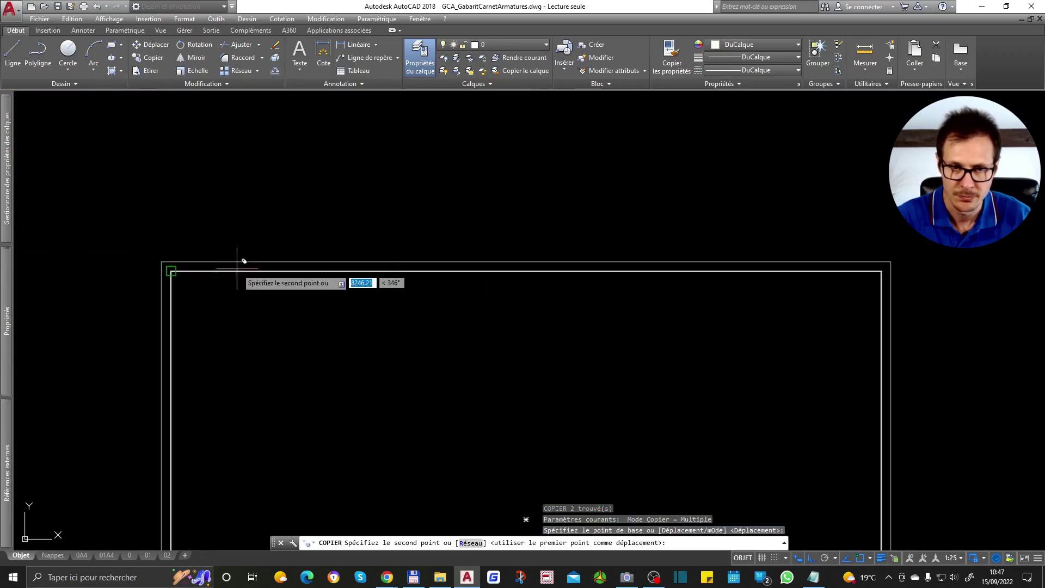
click(241, 263)
scroll(626, 219, down, 2)
key(space)
click(500, 257)
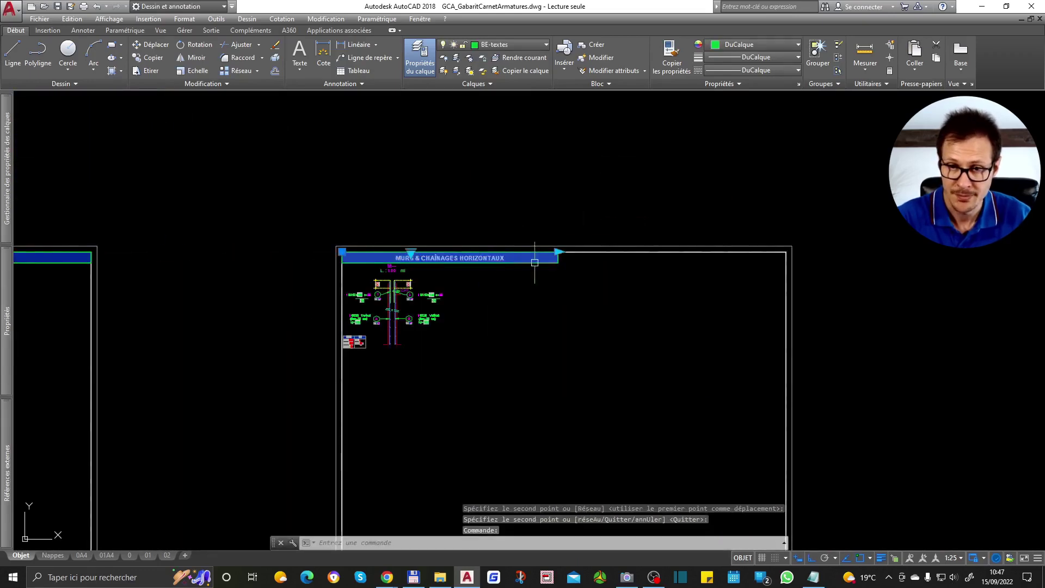
key(Escape)
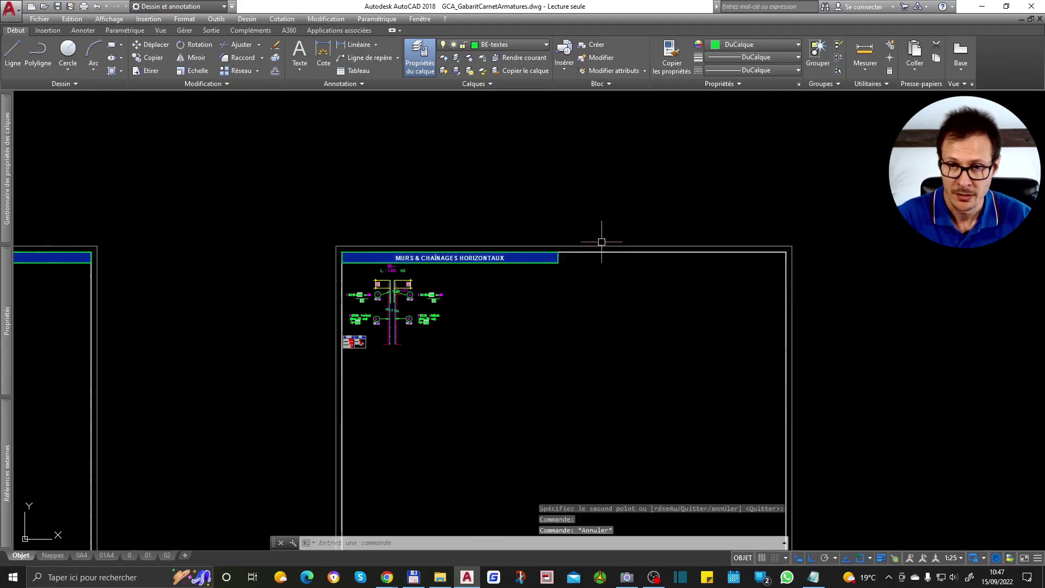
Step: Change the destination page frame's format to A4 Portrait Avec Cartouche
scroll(594, 245, down, 2)
click(581, 256)
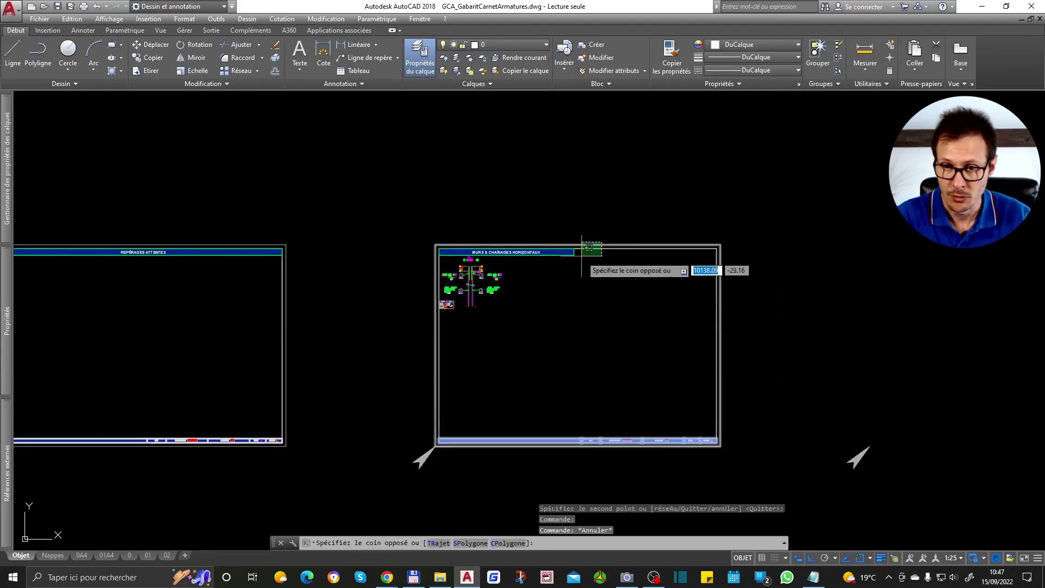
click(431, 346)
key(Right)
key(Down)
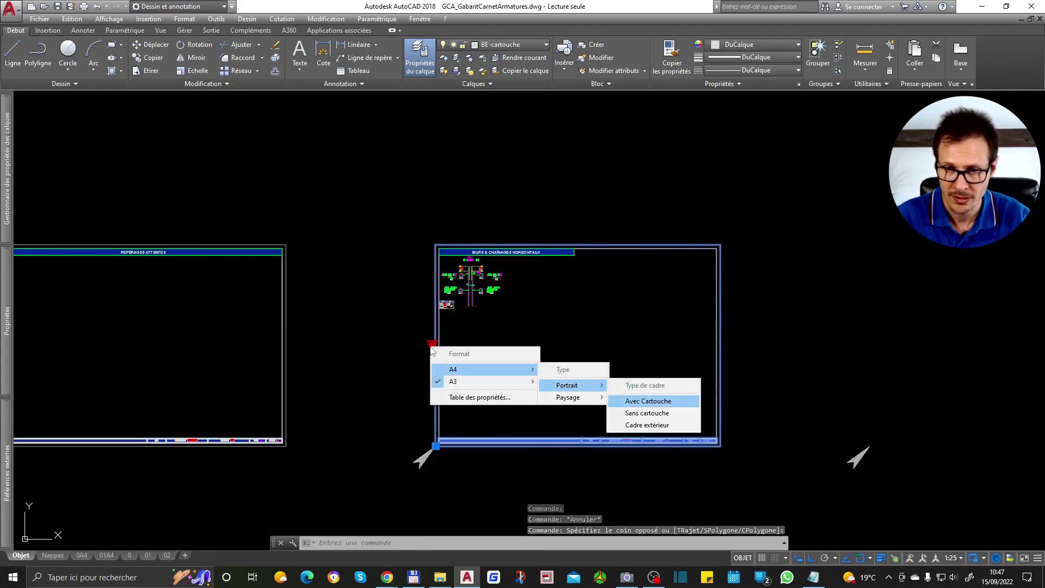
key(Return)
key(Escape)
Step: Set the copied title block's element type to Murs
scroll(522, 256, up, 3)
click(526, 243)
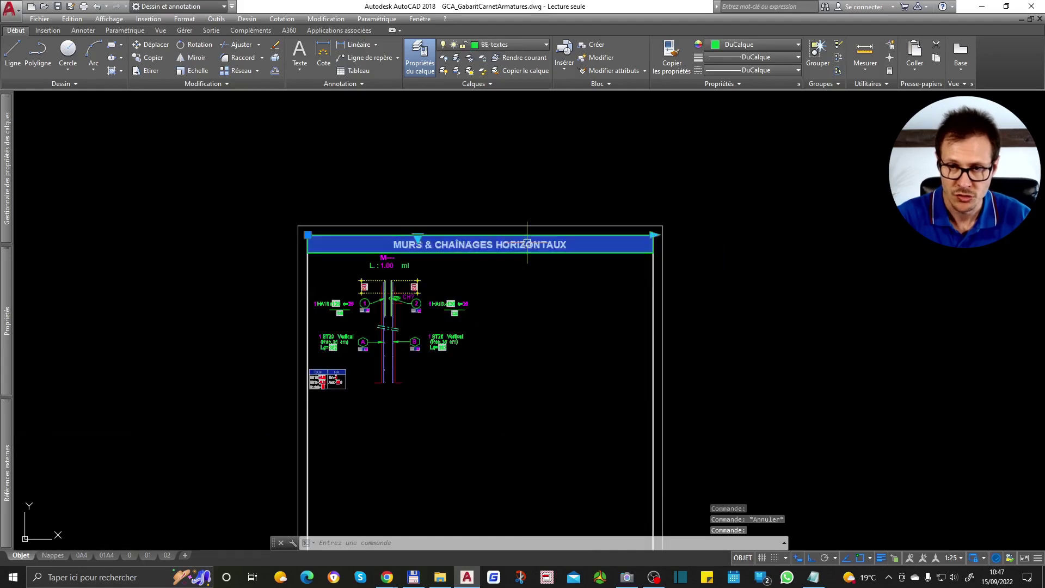
click(417, 237)
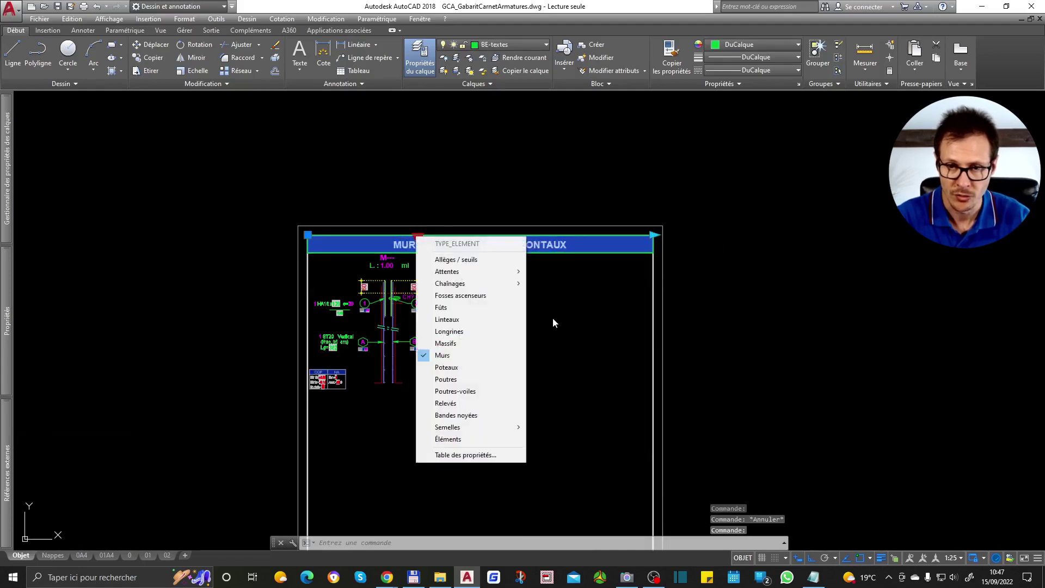
click(484, 355)
key(Escape)
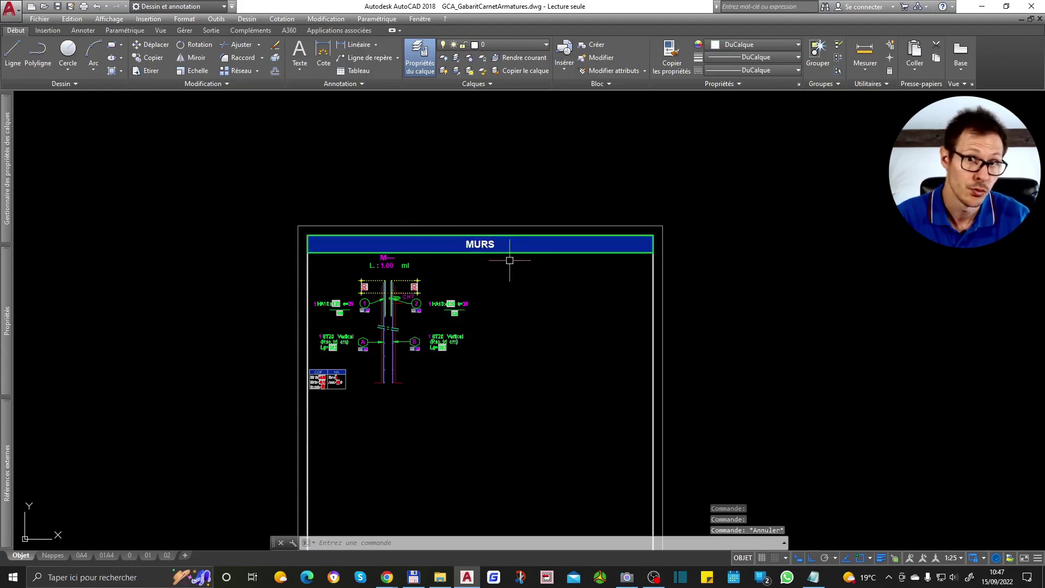
Step: Edit the title block's TITRE attribute to read "MURS test"
scroll(497, 244, up, 2)
double_click(497, 243)
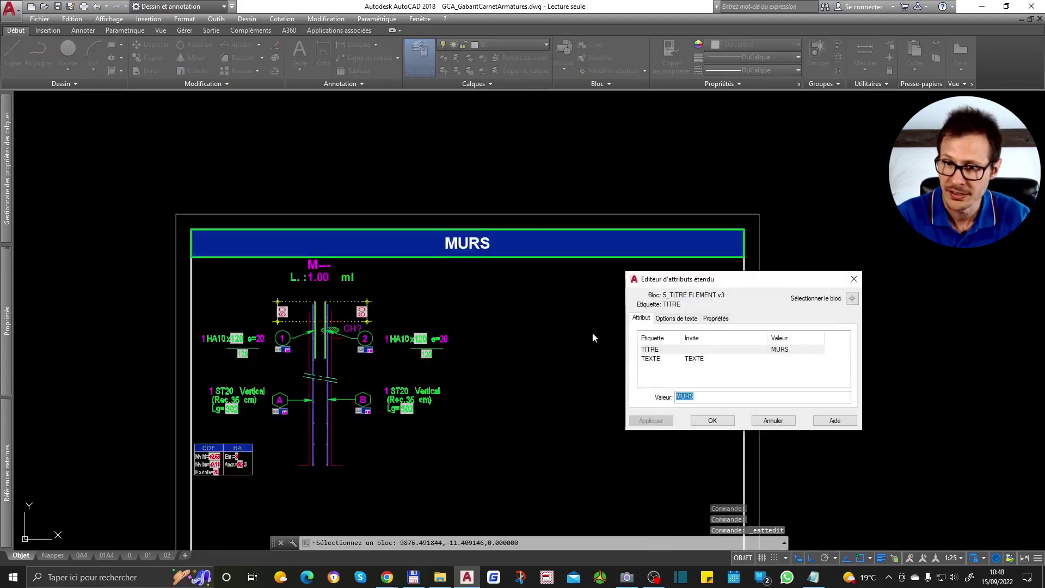
key(End)
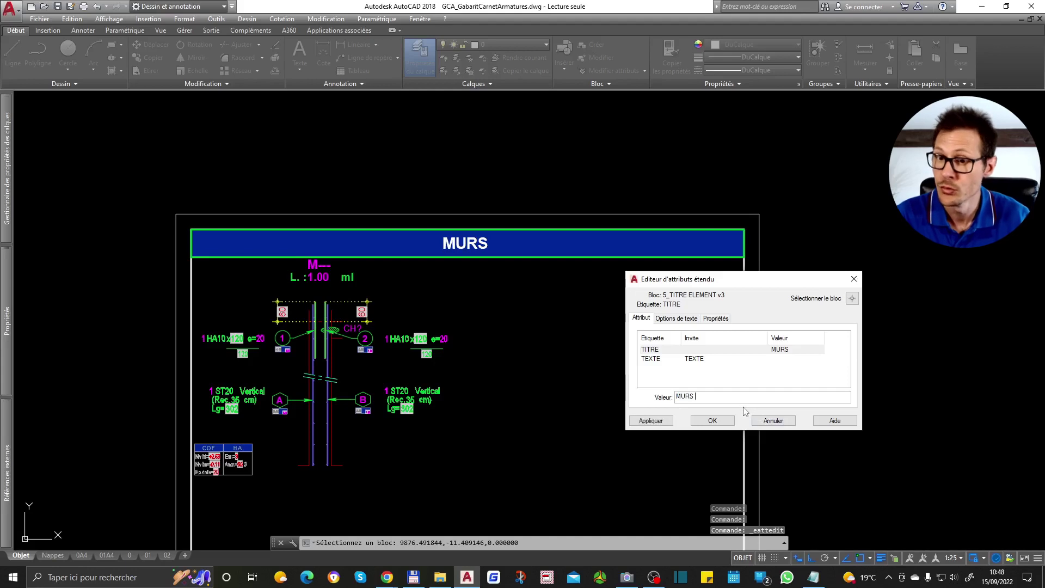
text(test)
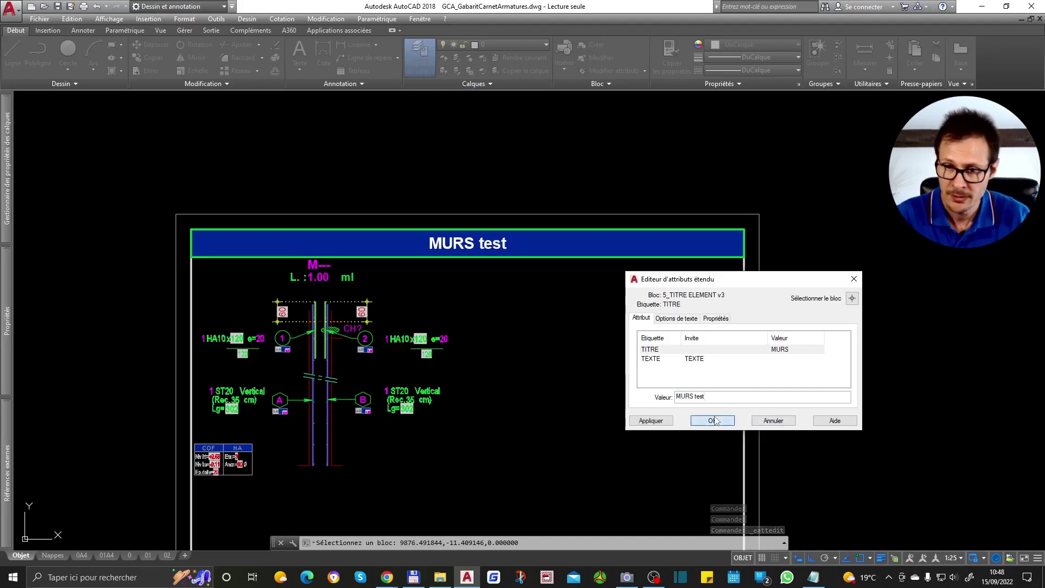
click(712, 420)
Step: Restore the standard heading by choosing the Murs element type again for the title block, and deselect it
click(488, 250)
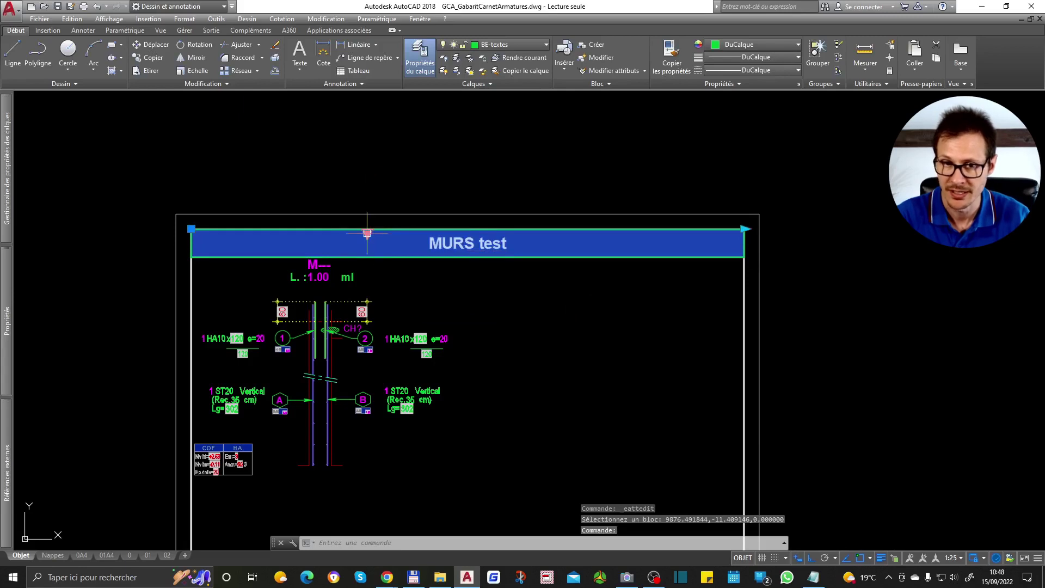
click(368, 233)
click(438, 357)
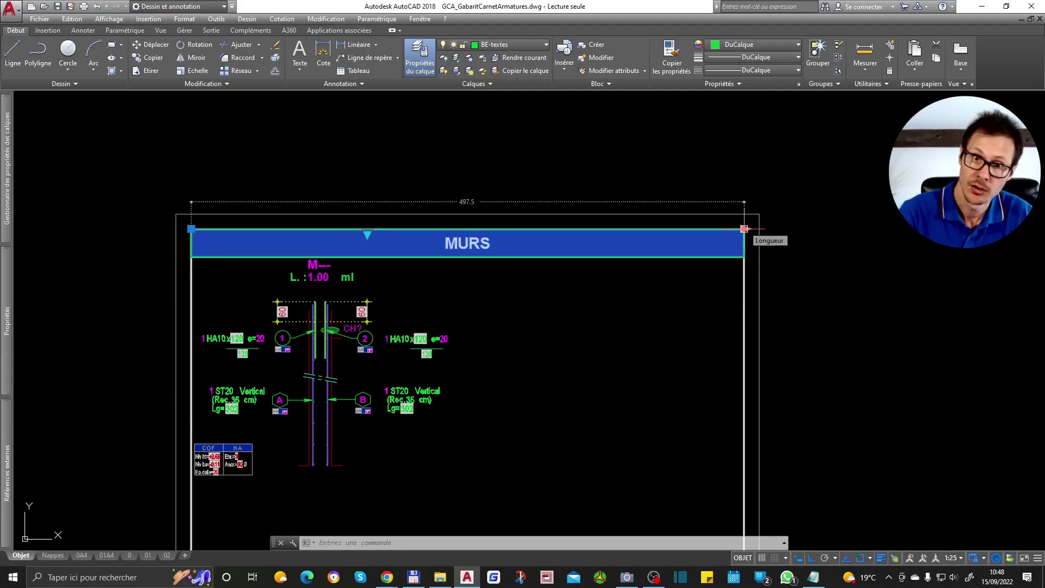
key(Escape)
key(Escape)
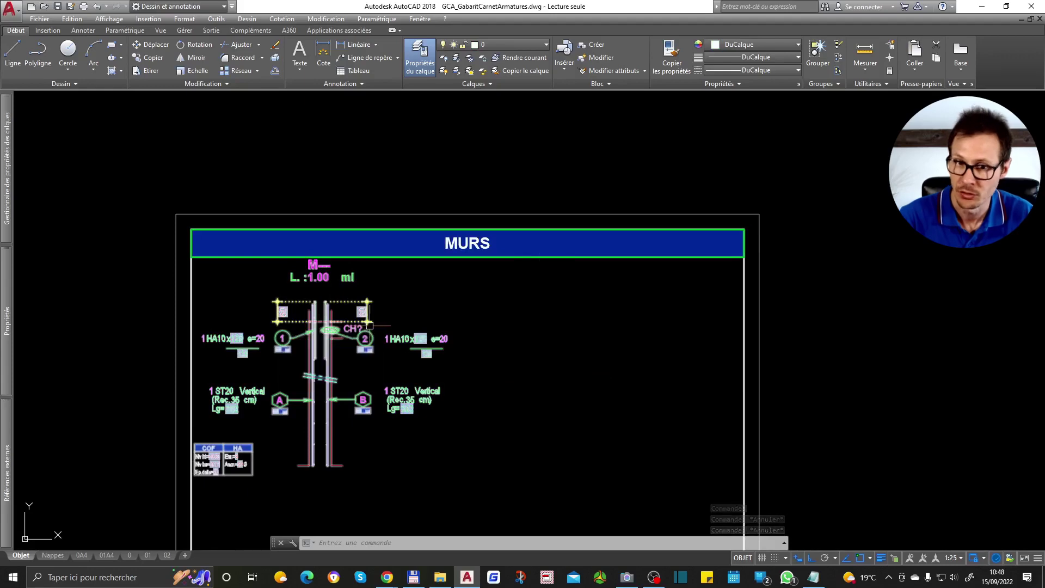
Step: Switch the wall detail to Élément à l'échelle (2 par page), option Façade with Mur au-dessus
scroll(408, 326, down, 5)
scroll(396, 201, up, 8)
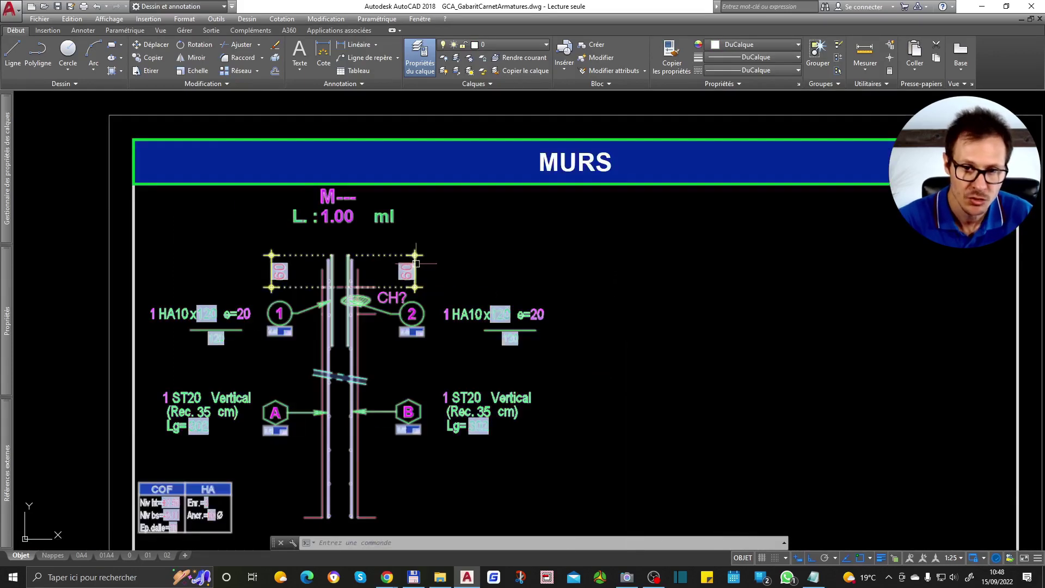
click(397, 201)
scroll(517, 297, down, 2)
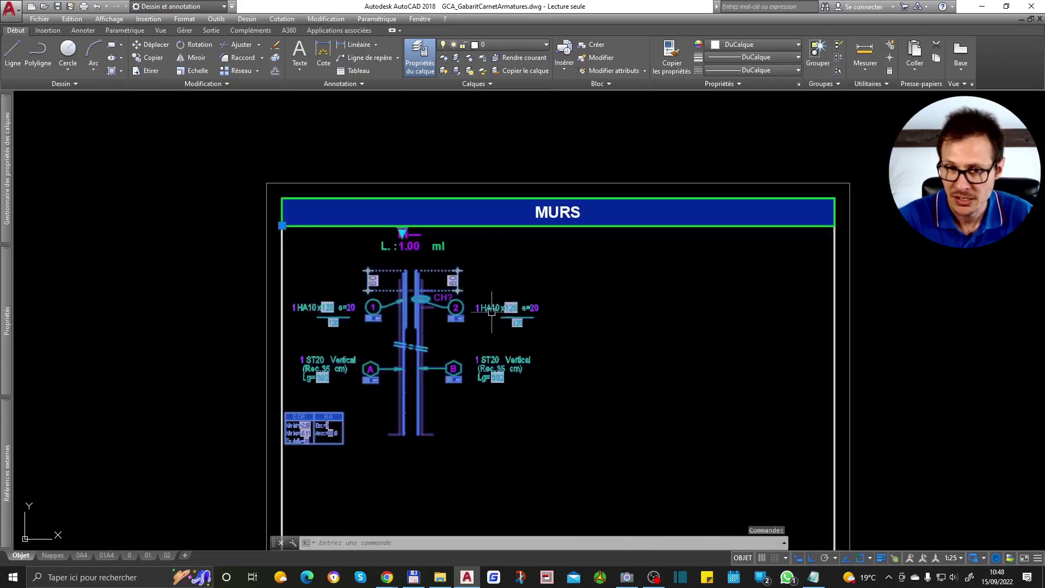
mouse_move(529, 398)
middle_down()
mouse_move(599, 340)
mouse_move(535, 304)
middle_up()
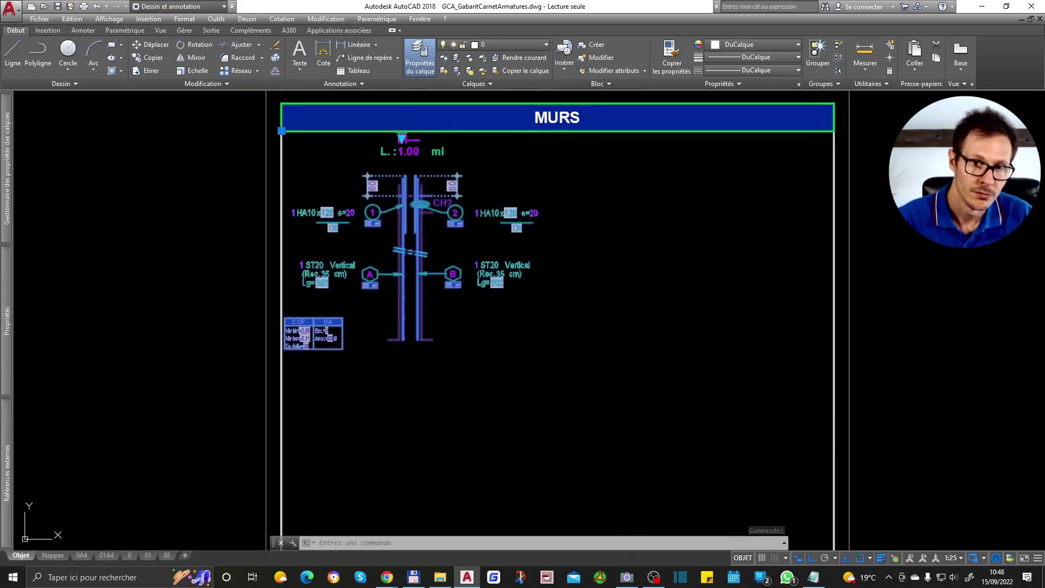
click(402, 137)
mouse_move(479, 171)
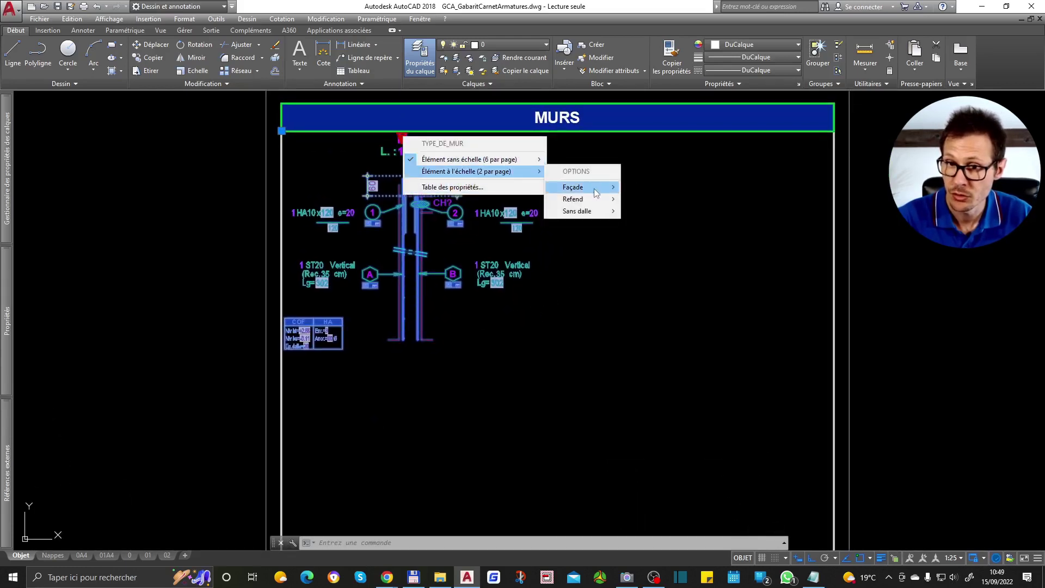
mouse_move(580, 187)
click(655, 203)
scroll(459, 213, down, 5)
scroll(474, 304, up, 2)
middle_drag(474, 304, 482, 368)
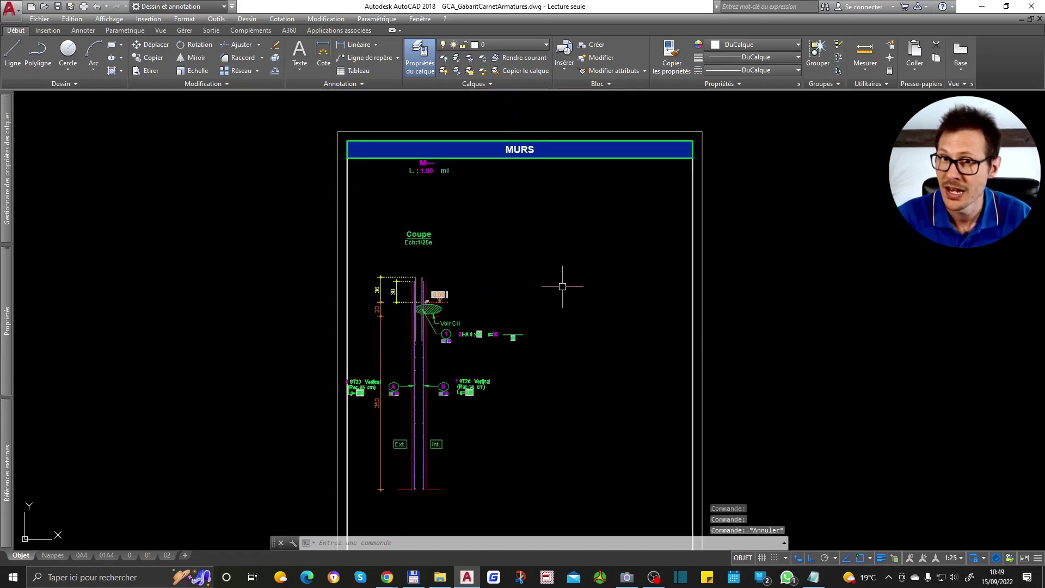
Step: Change the to-scale wall detail to the Refend option with Pas de mur au-dessus and inspect the bars folded onto the tie beam
click(423, 162)
click(422, 162)
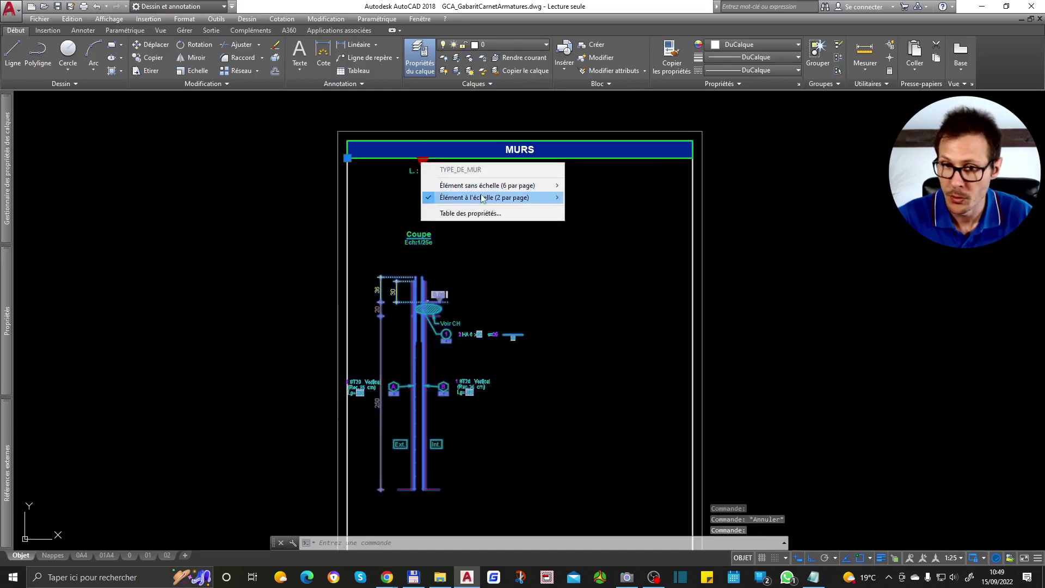
mouse_move(517, 197)
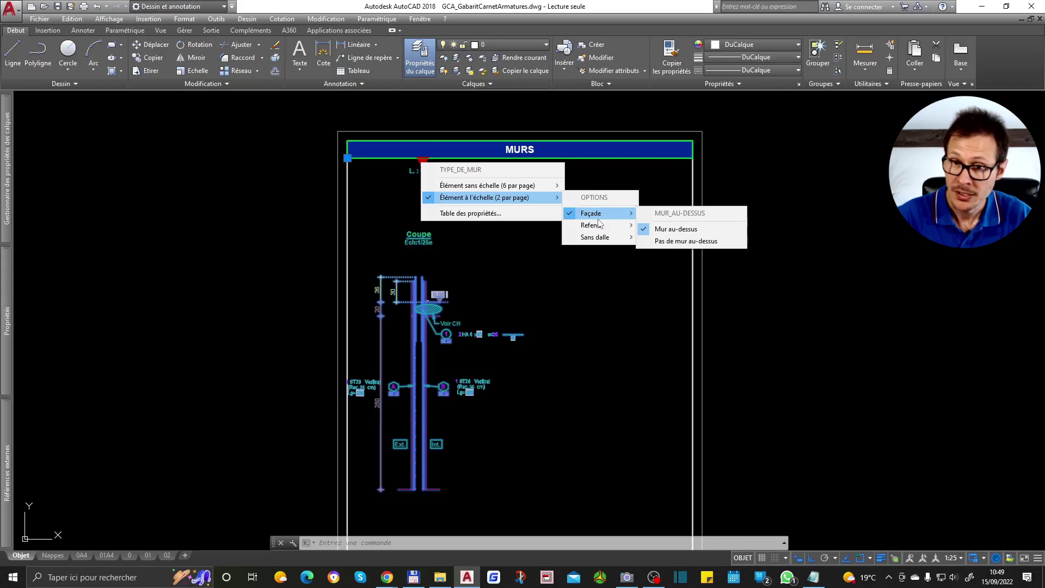
mouse_move(609, 225)
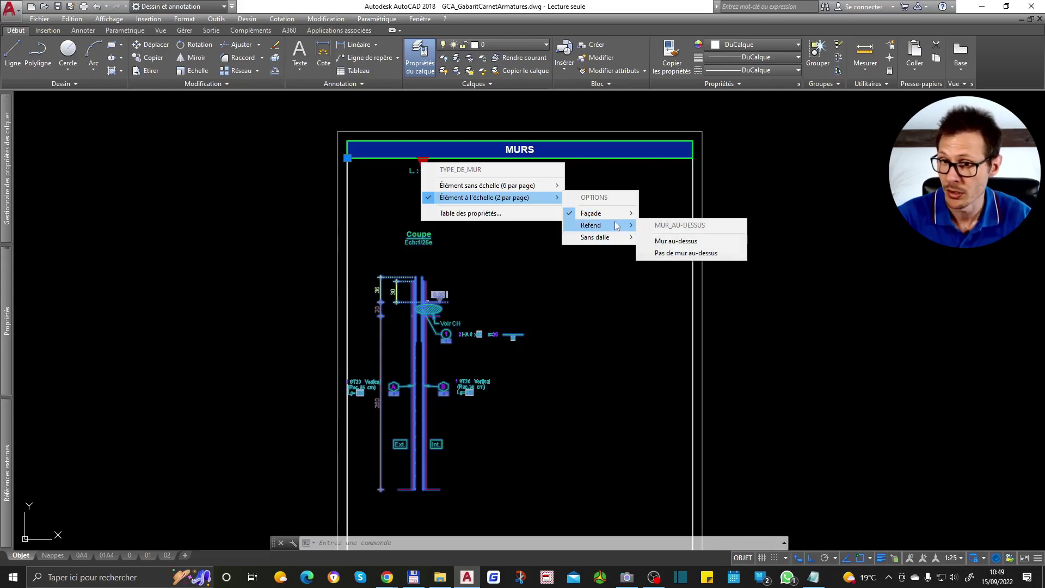
click(691, 253)
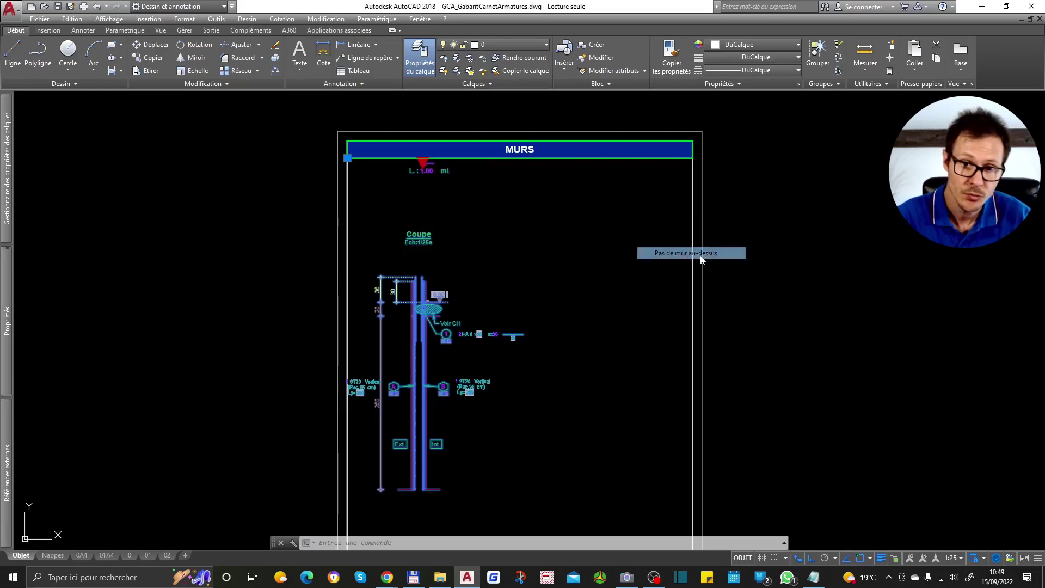
scroll(404, 298, up, 4)
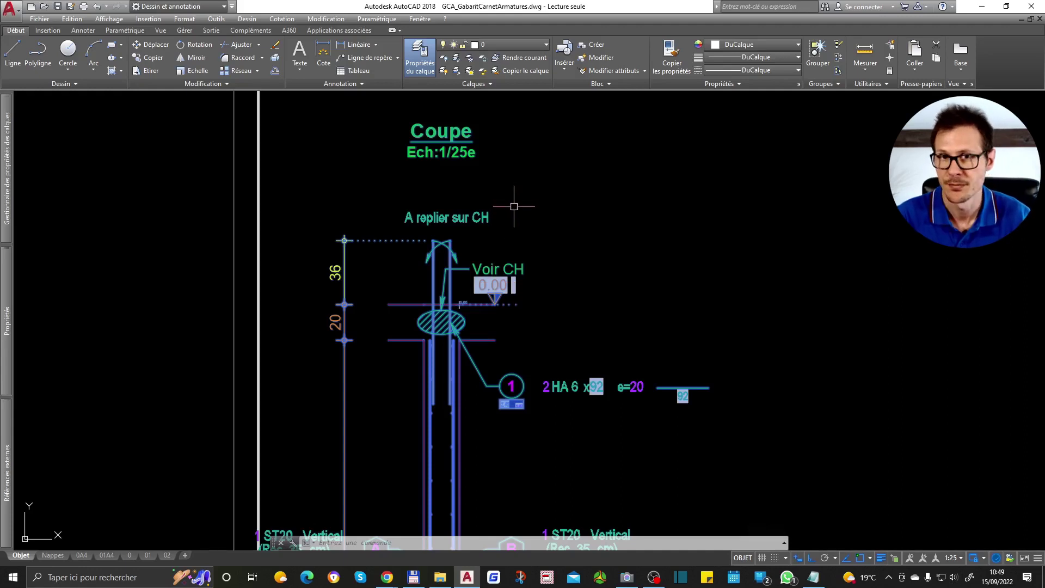
scroll(539, 224, down, 2)
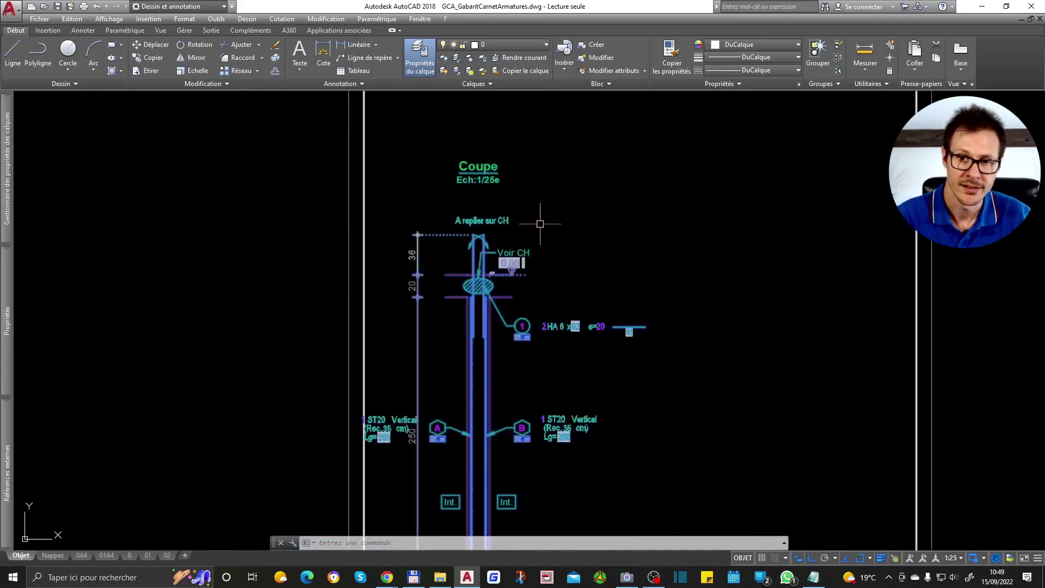
scroll(567, 252, down, 4)
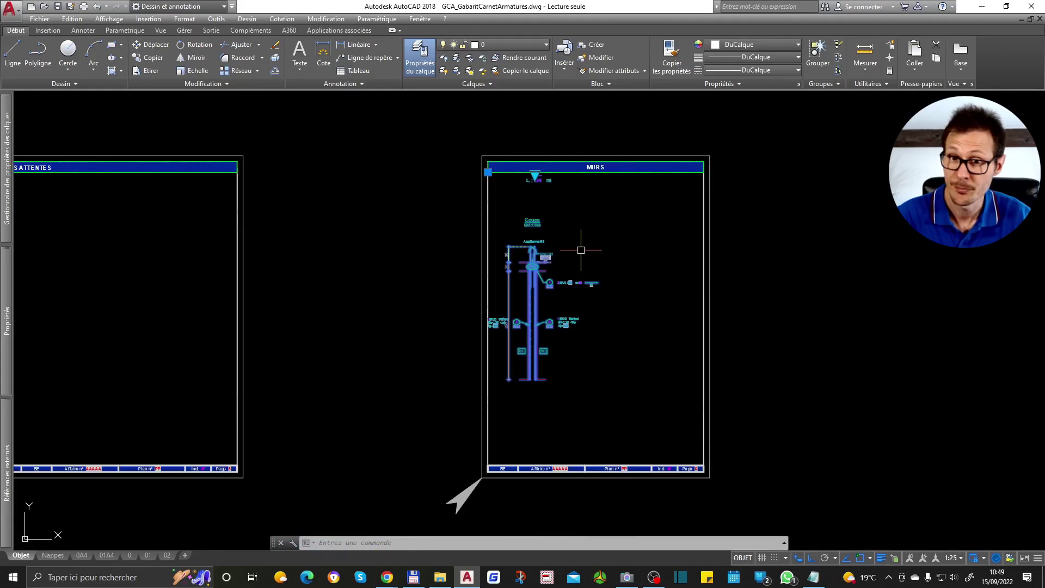
Step: Set the wall detail's type back to Élément sans échelle (6 par page), option Standard
scroll(581, 250, up, 3)
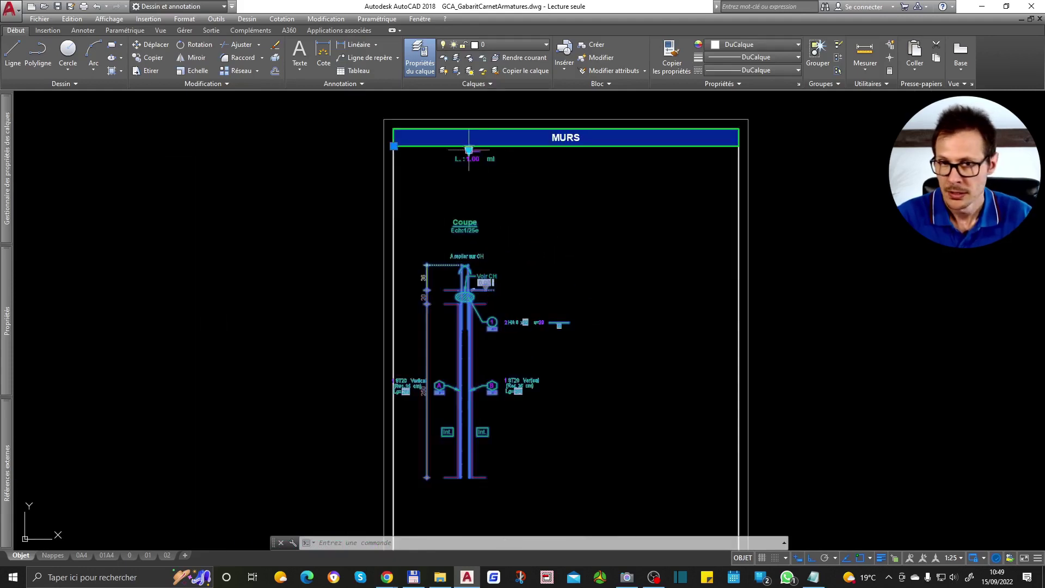
click(469, 151)
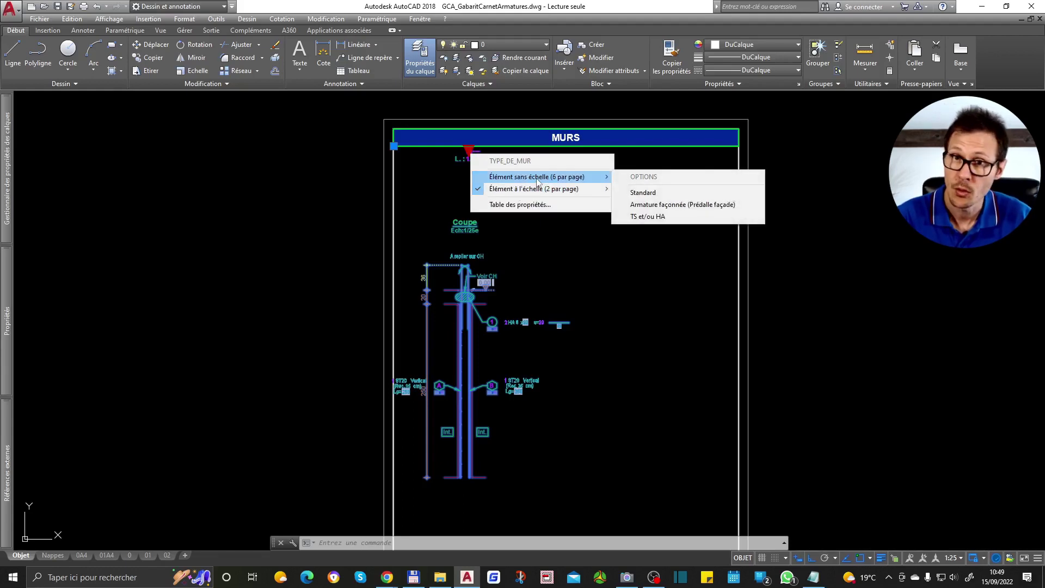
click(672, 198)
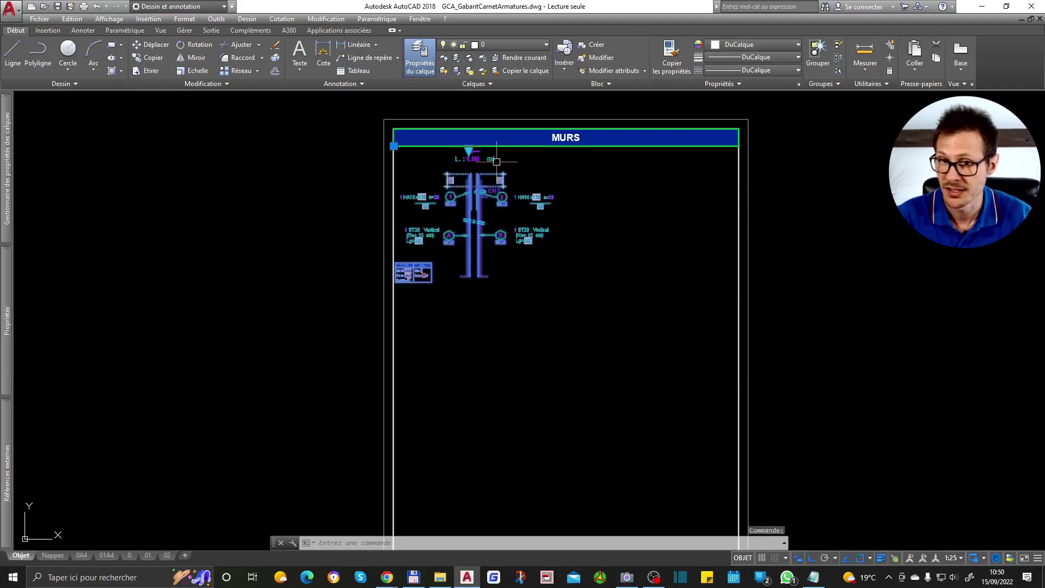
Step: Copy the wall detail from the page's left edge to the midpoint beneath the MURS title
text(c)
key(space)
click(393, 149)
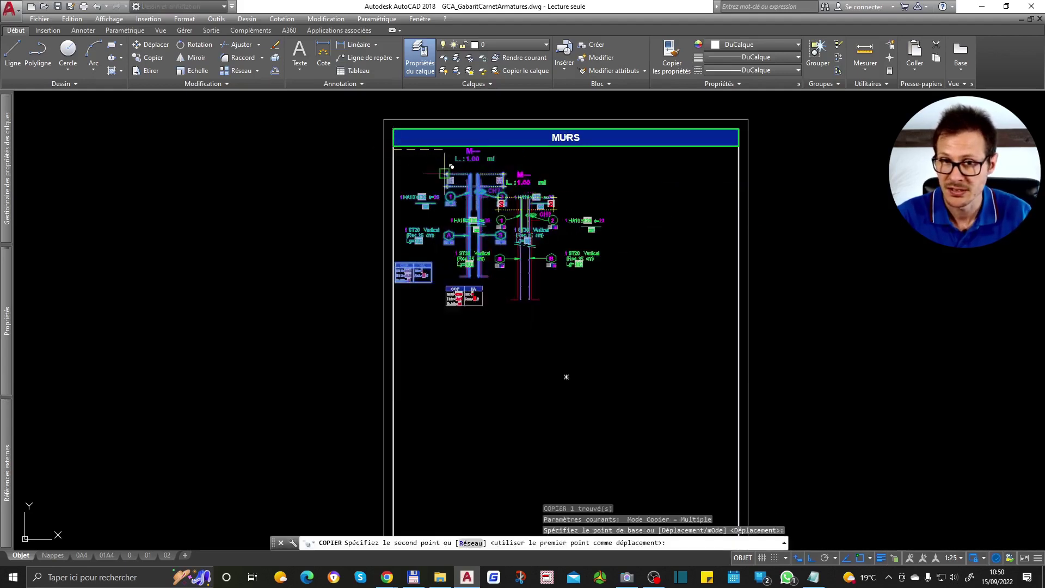
click(567, 150)
key(Return)
Step: Copy the two wall details straight down twice to fill the MURS page with three rows of two
click(716, 161)
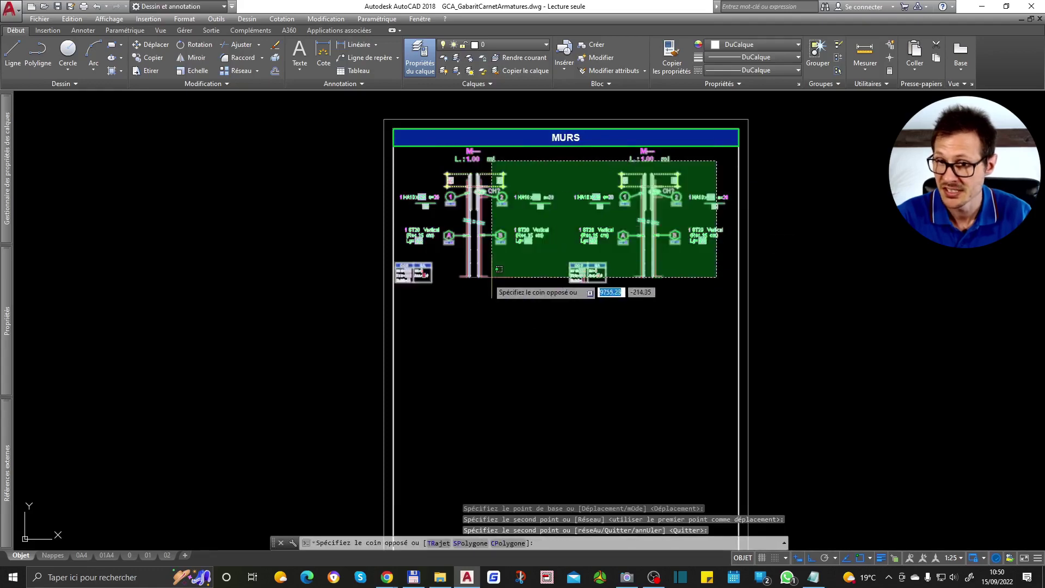
click(492, 276)
scroll(518, 171, down, 2)
text(c)
key(space)
click(780, 180)
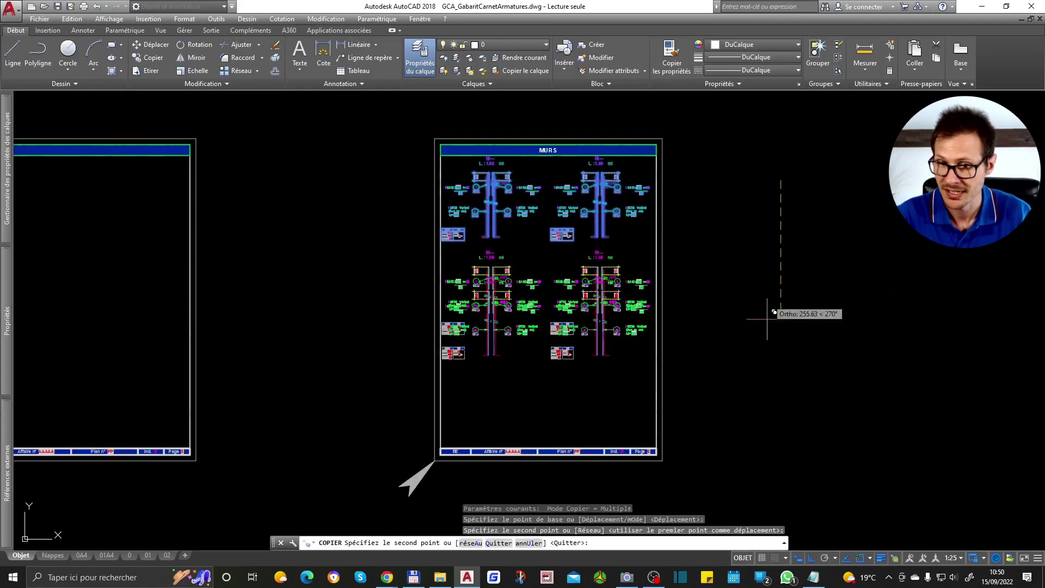
click(777, 366)
key(Return)
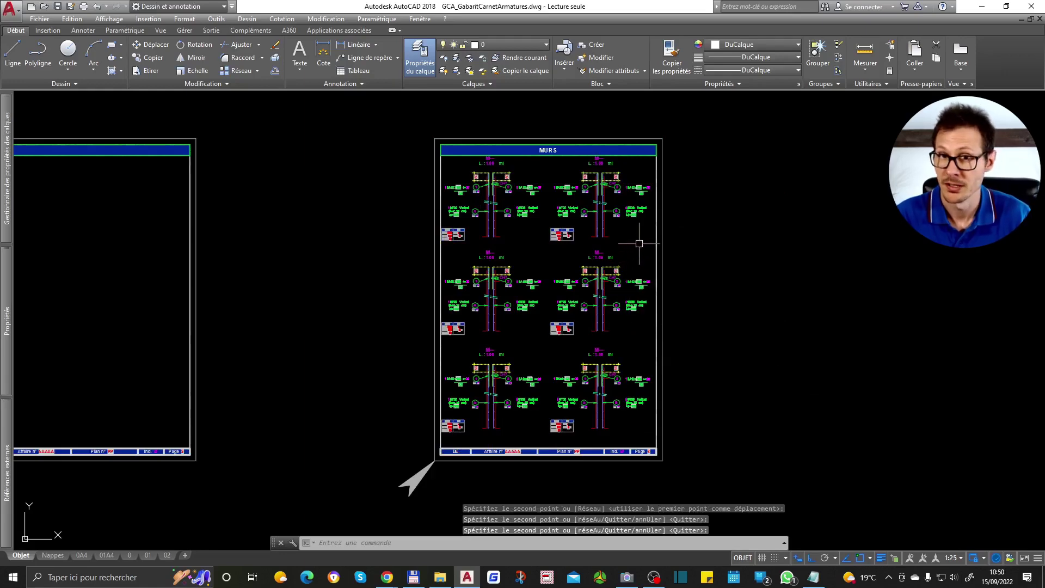
Step: Set the drawing's custom properties PLAN to 454 and AFFAIRE to 12485
scroll(495, 179, up, 4)
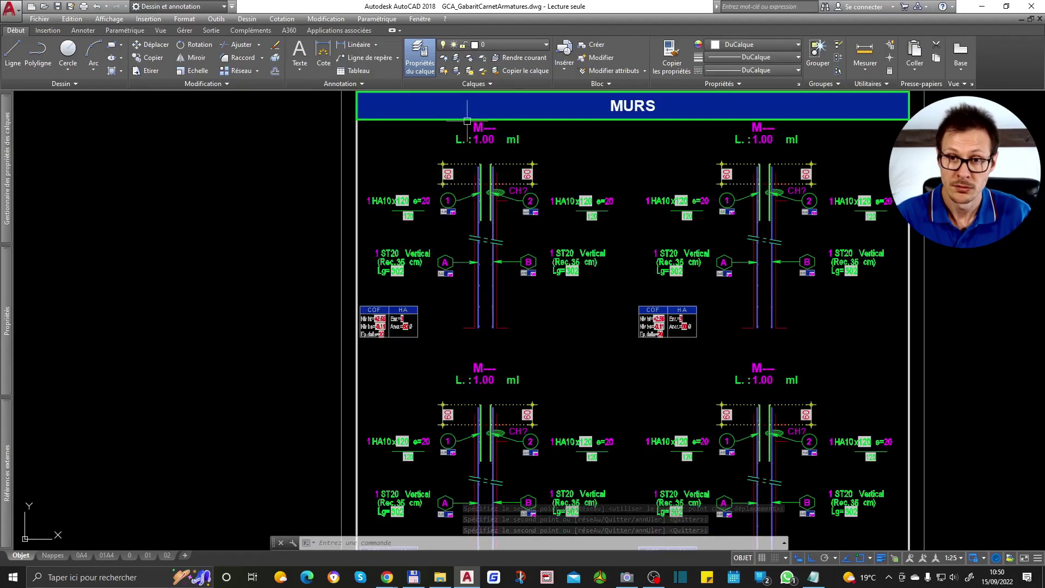
scroll(437, 150, up, 2)
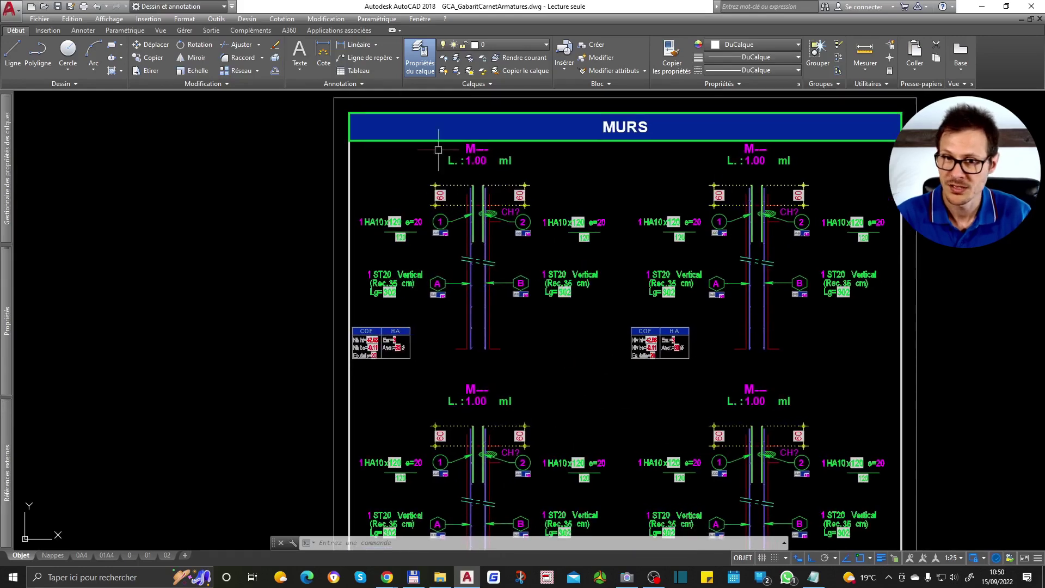
text(p)
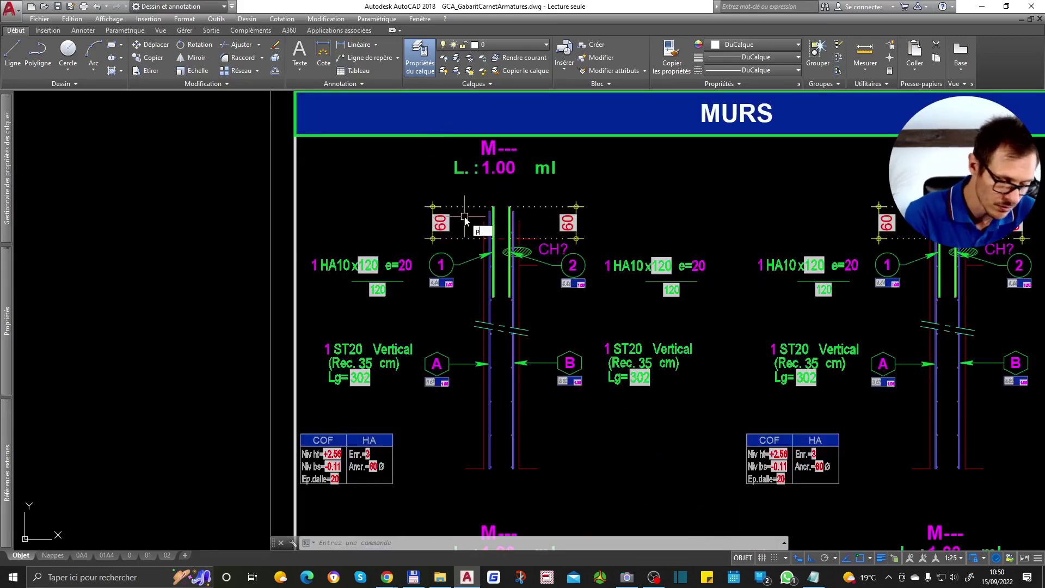
text(ropdess)
key(Return)
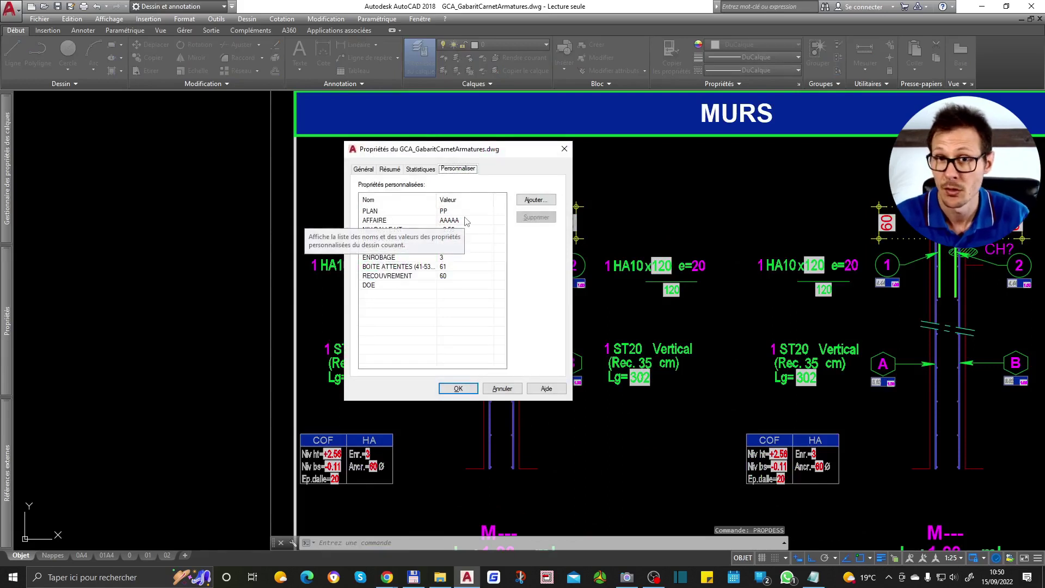
click(465, 219)
click(465, 211)
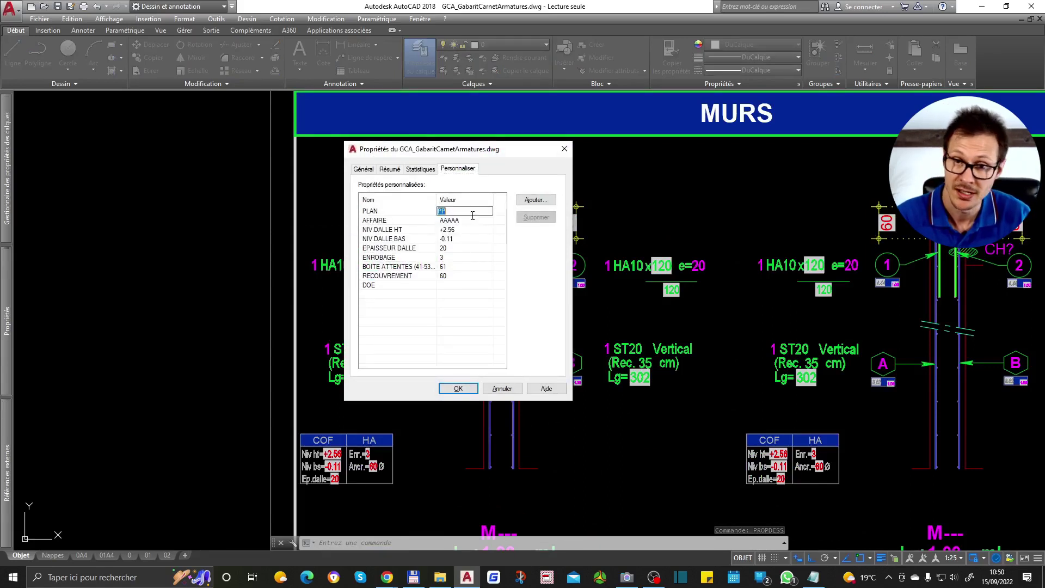
text(454)
click(462, 218)
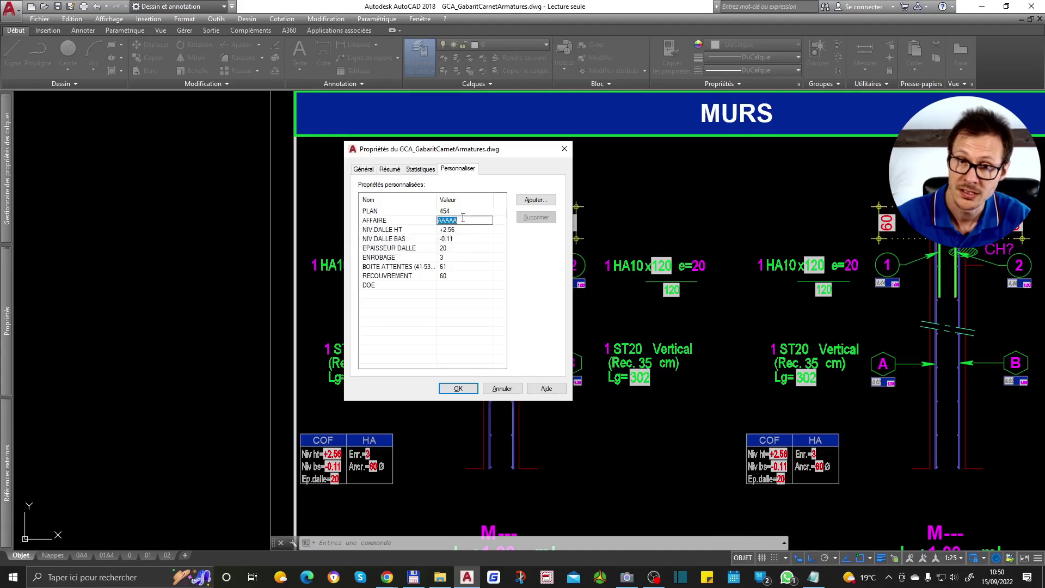
click(462, 230)
click(463, 239)
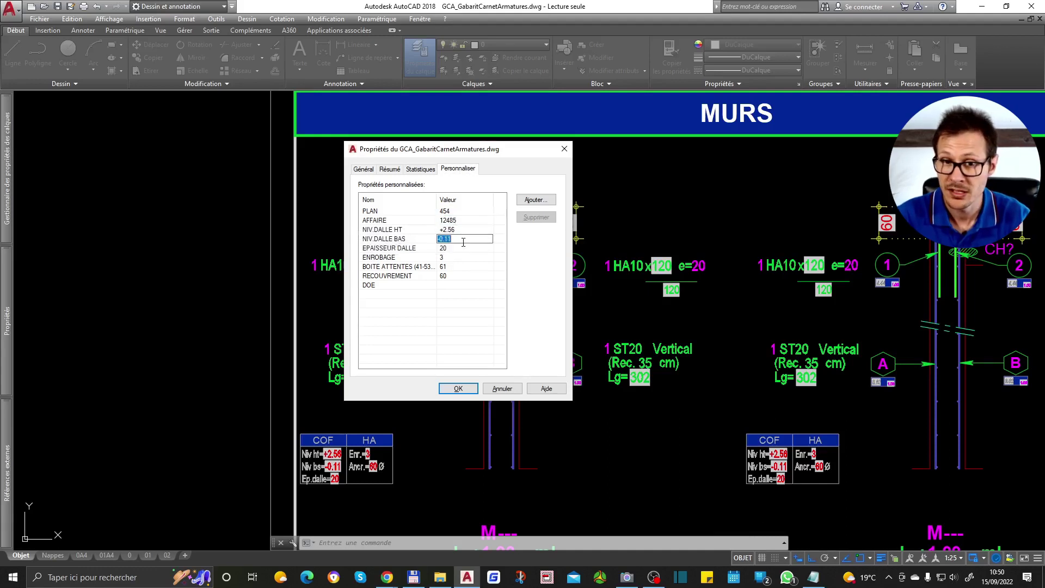
Step: Set the custom property EPAISSEUR DALLE to 25 and accept the drawing properties
click(456, 248)
text(2)
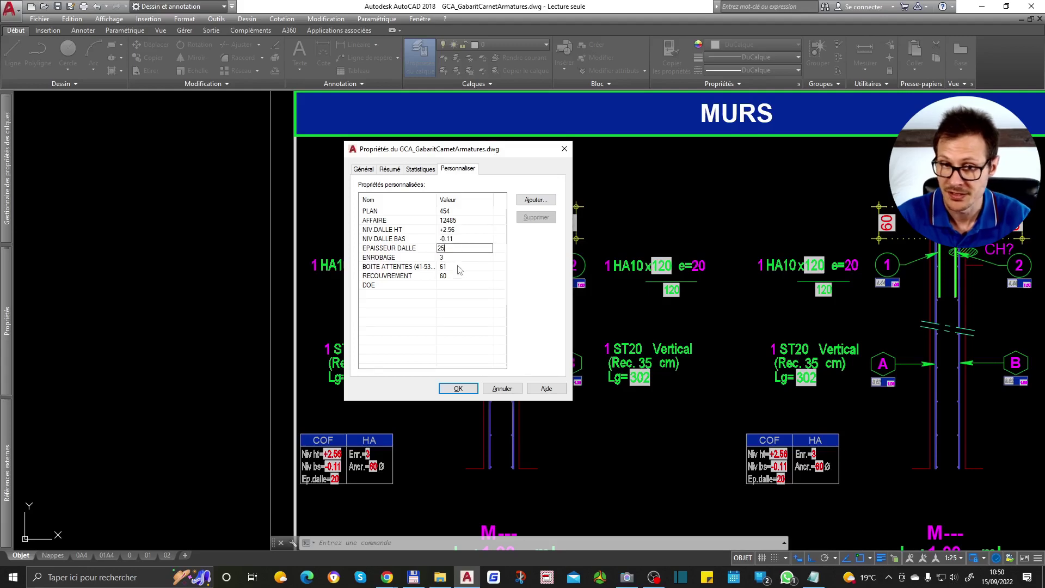
click(456, 260)
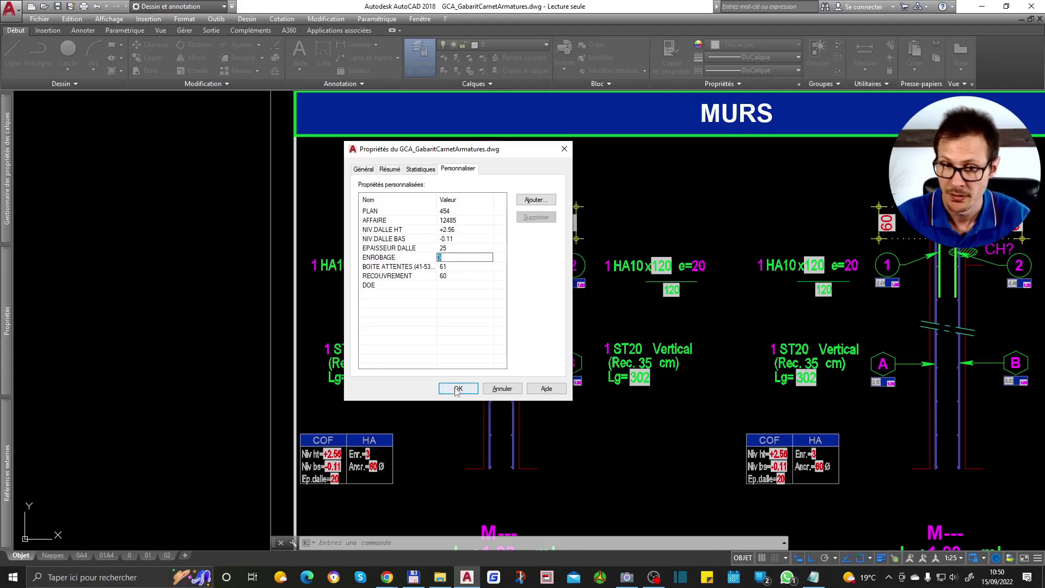
click(458, 388)
Step: Update the fields of the first wall detail and its page frame with METTREAJOURCHAMP and regenerate the drawing
middle_drag(344, 477, 490, 340)
scroll(490, 340, up, 4)
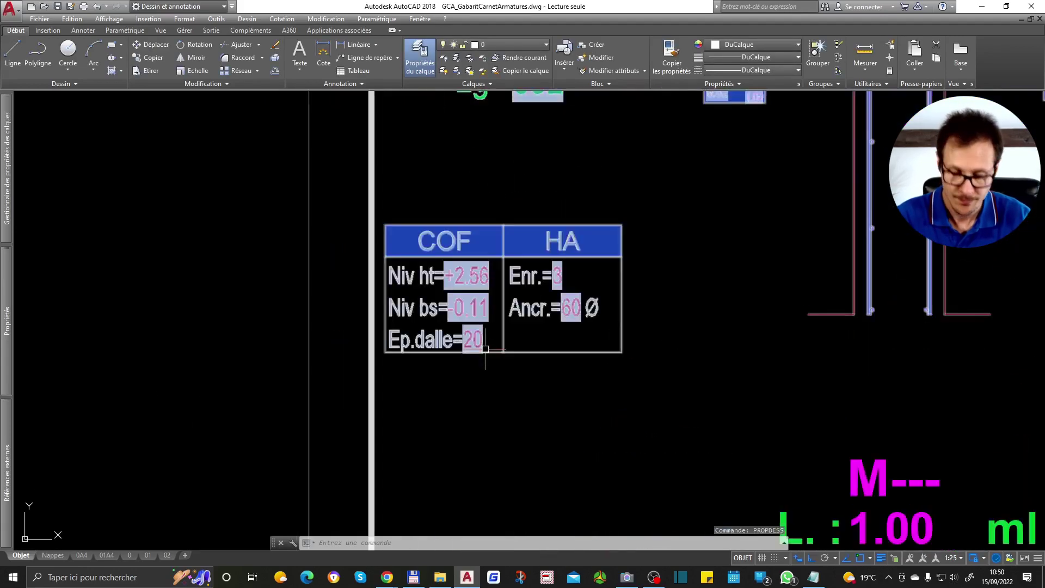
text(mettreajourchamp)
key(Return)
click(489, 387)
click(370, 254)
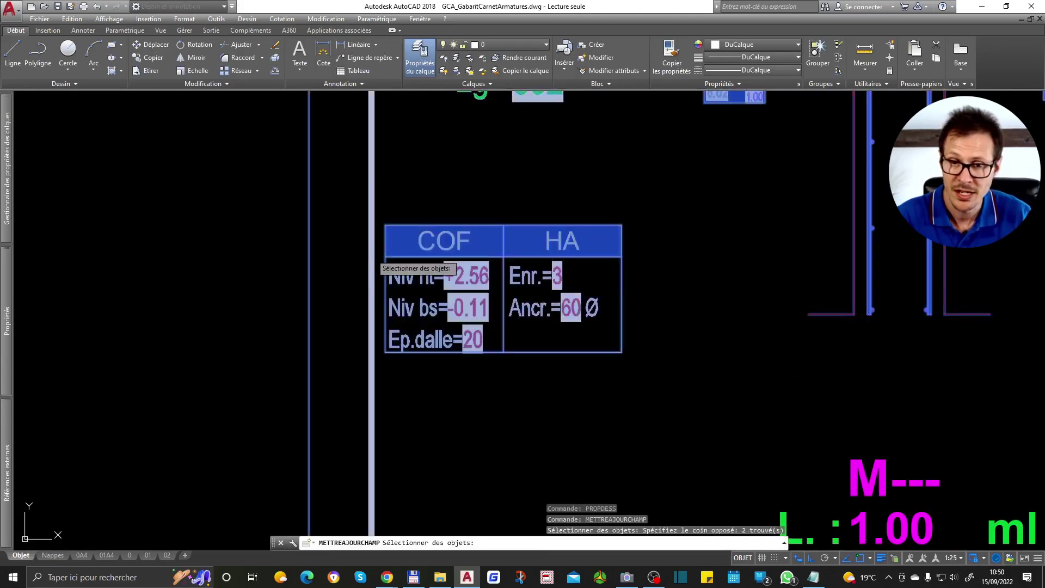
key(Return)
text(rg)
key(Return)
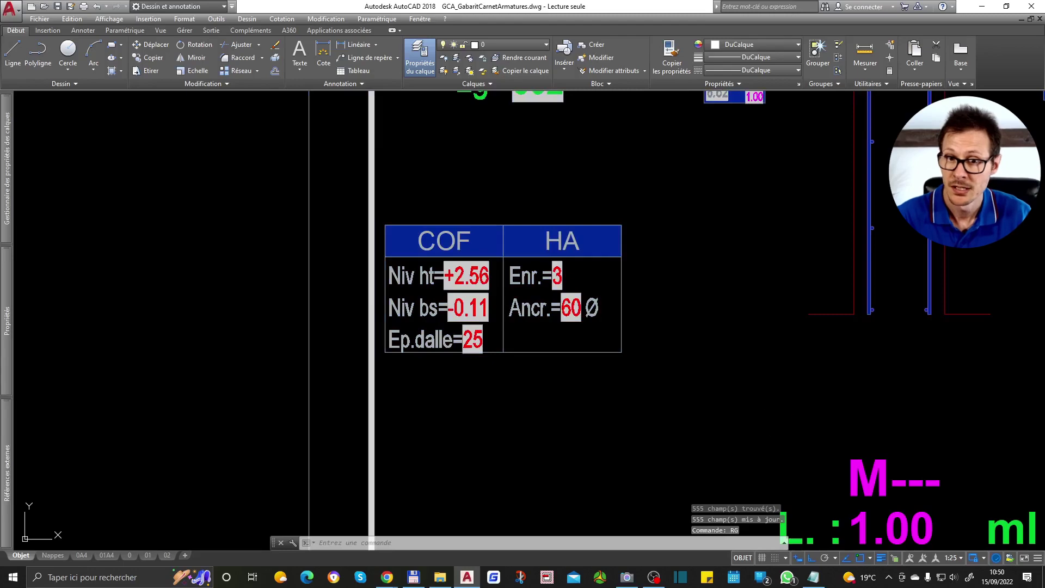
Step: Run METTREAJOURCHAMP again on the first wall detail after checking its COF/HA table
scroll(550, 201, down, 5)
scroll(602, 186, up, 7)
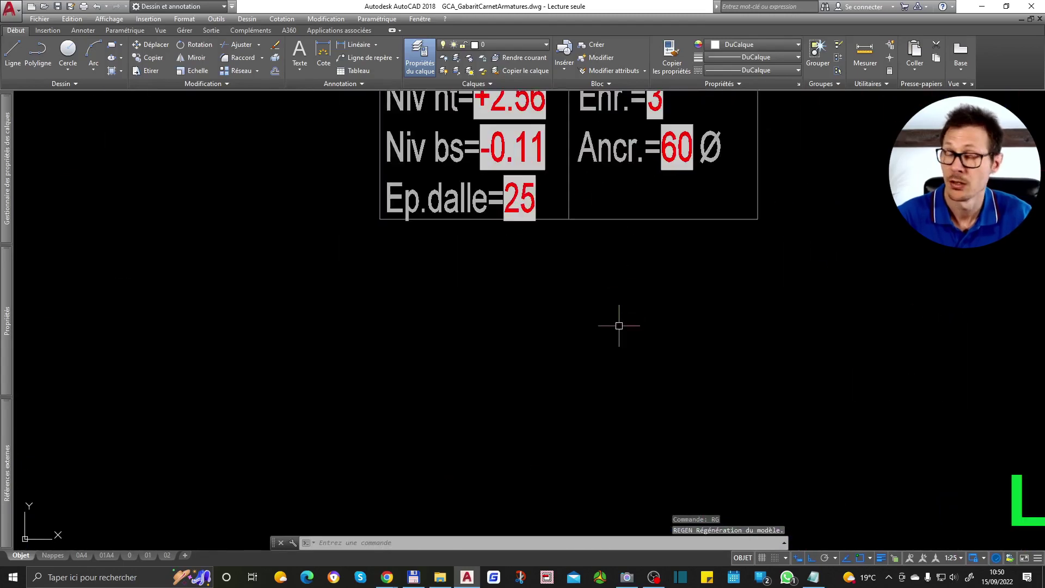
scroll(615, 329, down, 4)
scroll(497, 317, up, 4)
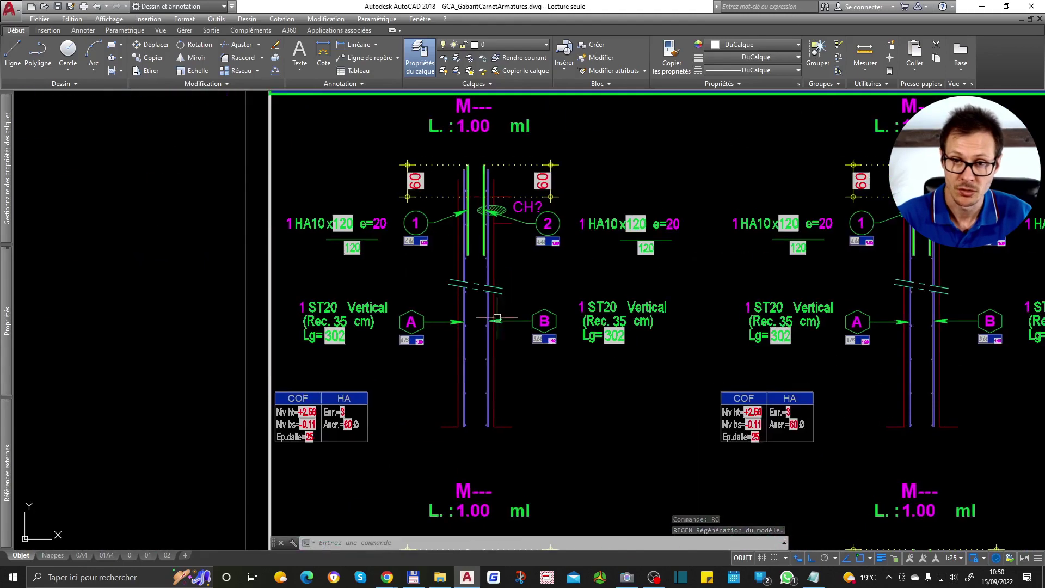
text(me)
click(648, 302)
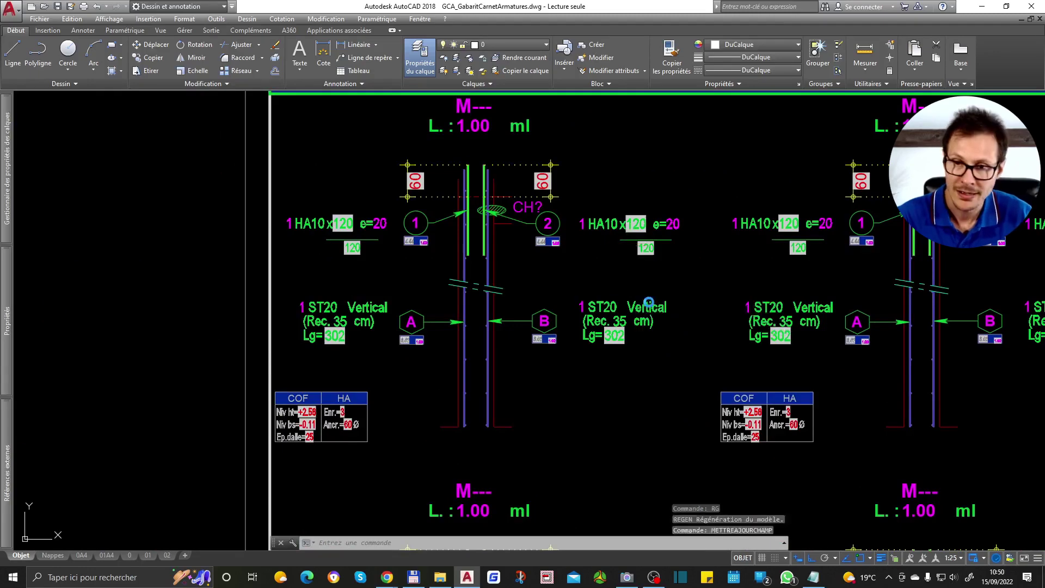
click(672, 285)
click(311, 338)
key(Return)
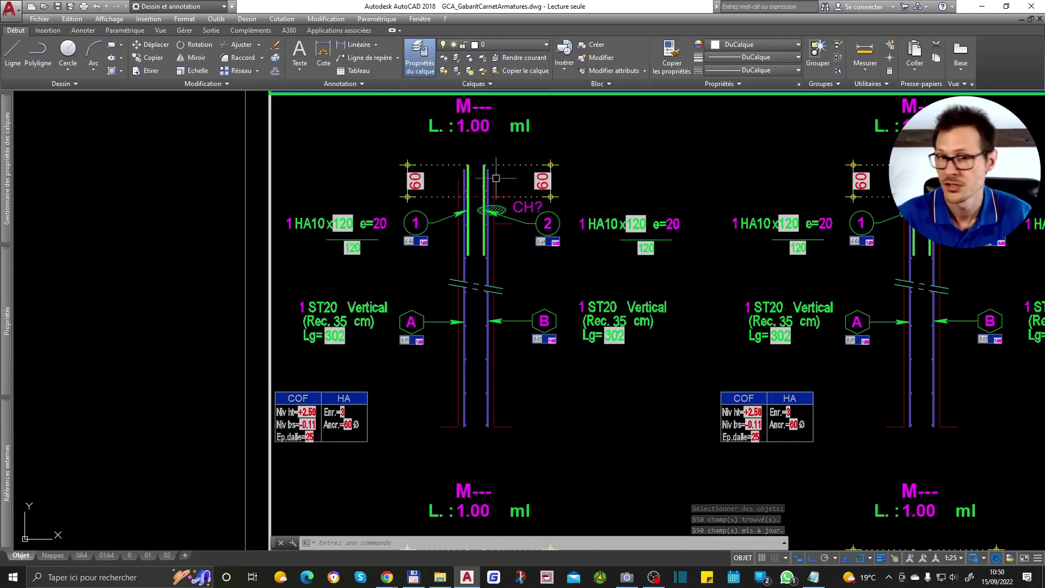
Step: View the TYPE_DE_MUR options of the first wall detail without changing its type
scroll(500, 187, up, 3)
scroll(466, 169, down, 5)
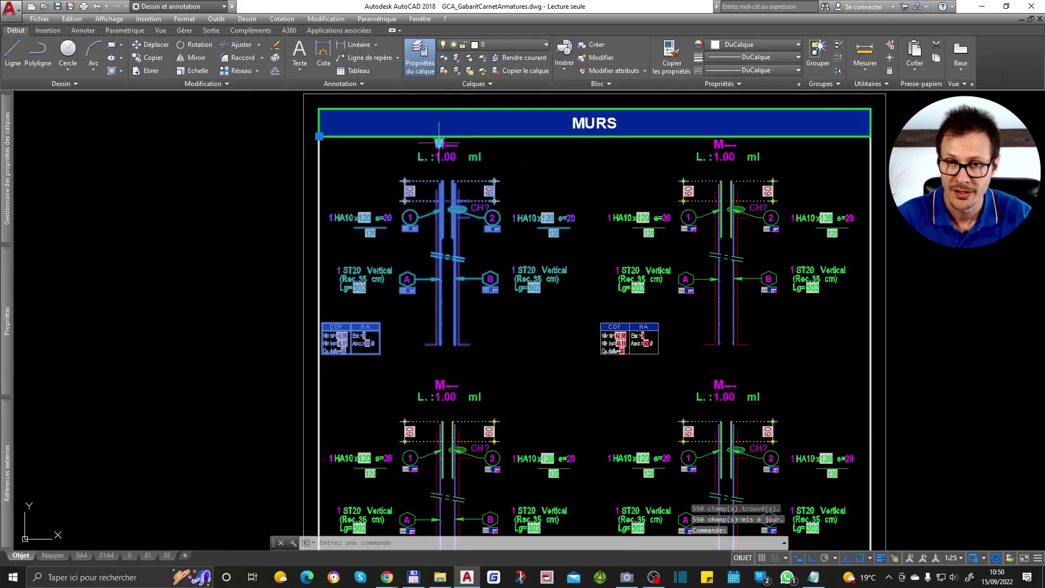
click(439, 142)
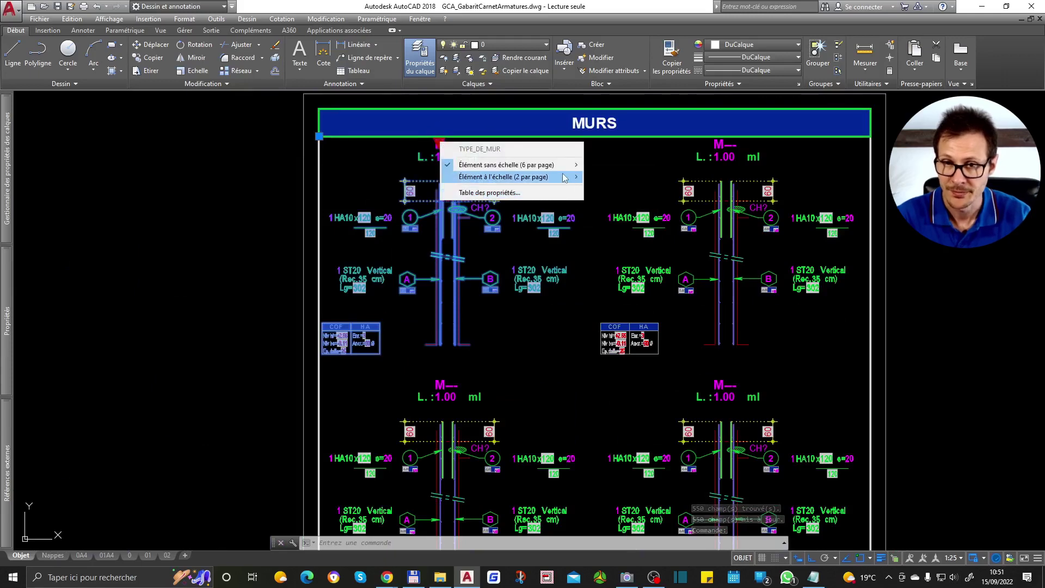
key(Escape)
key(Escape)
scroll(597, 266, down, 3)
scroll(532, 229, up, 3)
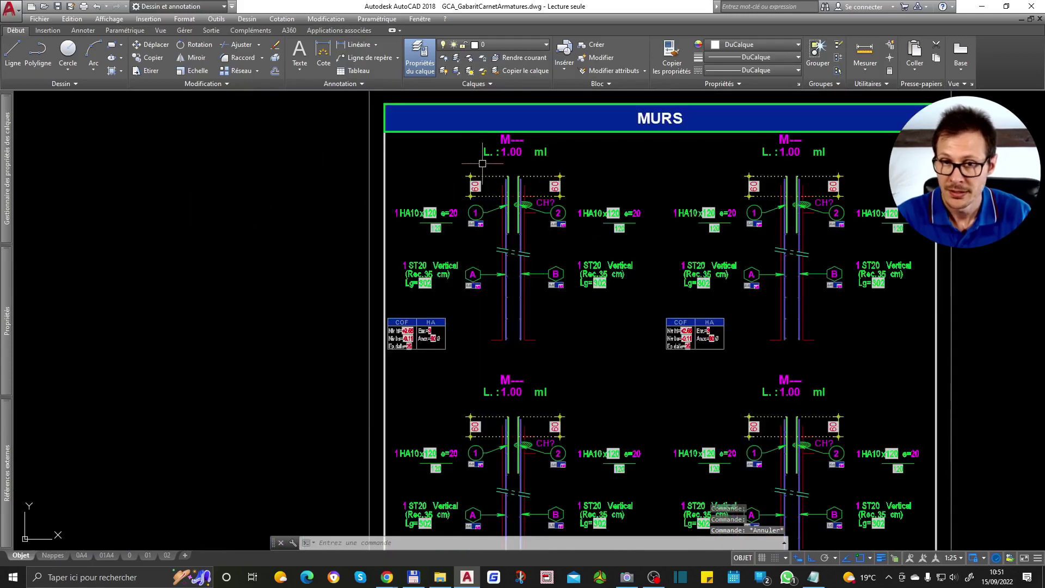
Step: Compare the first wall detail's COF/HA table with the drawing's custom properties, leaving them unchanged
scroll(532, 229, up, 2)
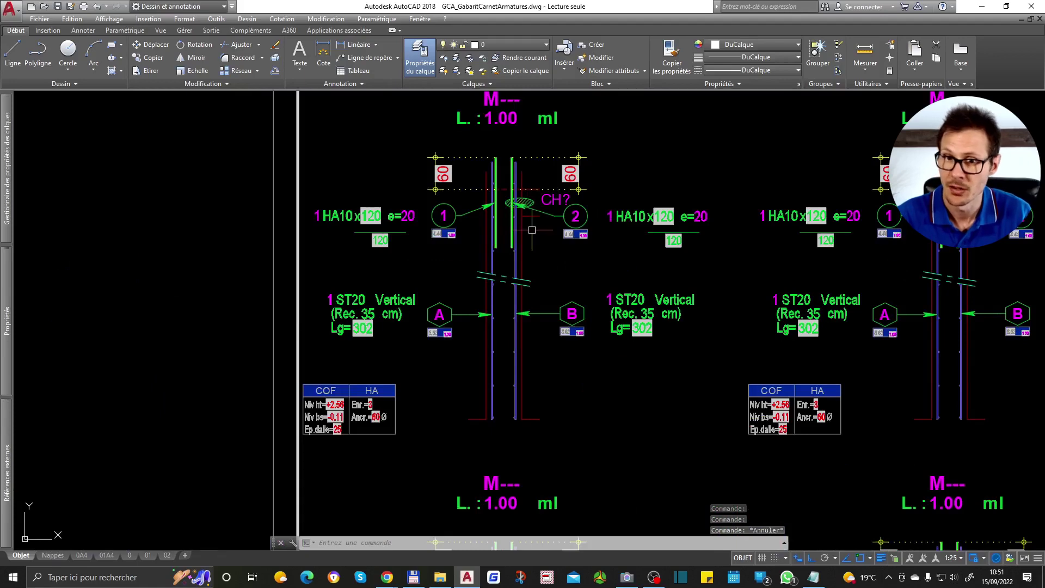
click(529, 218)
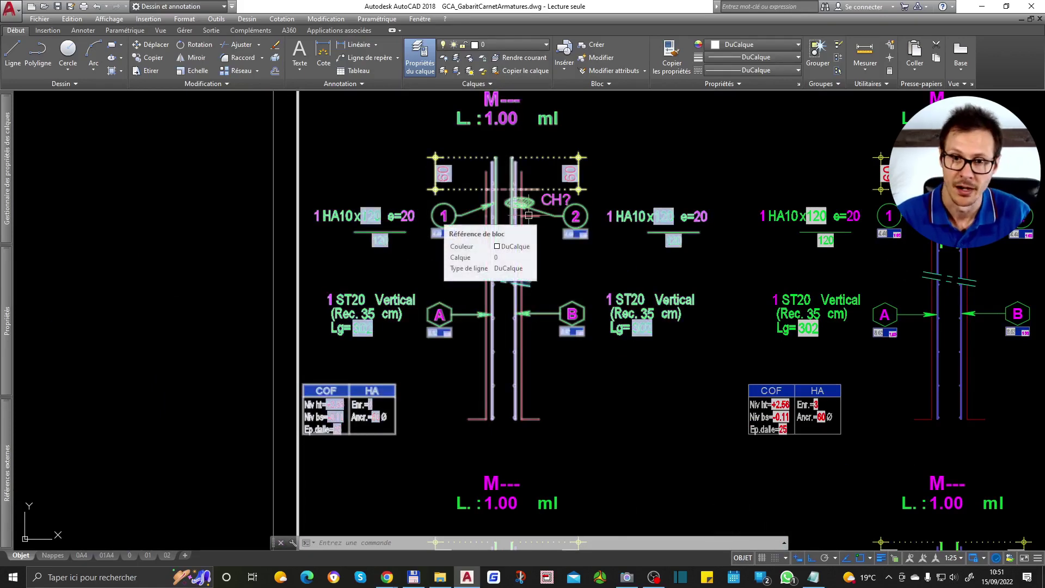
scroll(350, 419, up, 4)
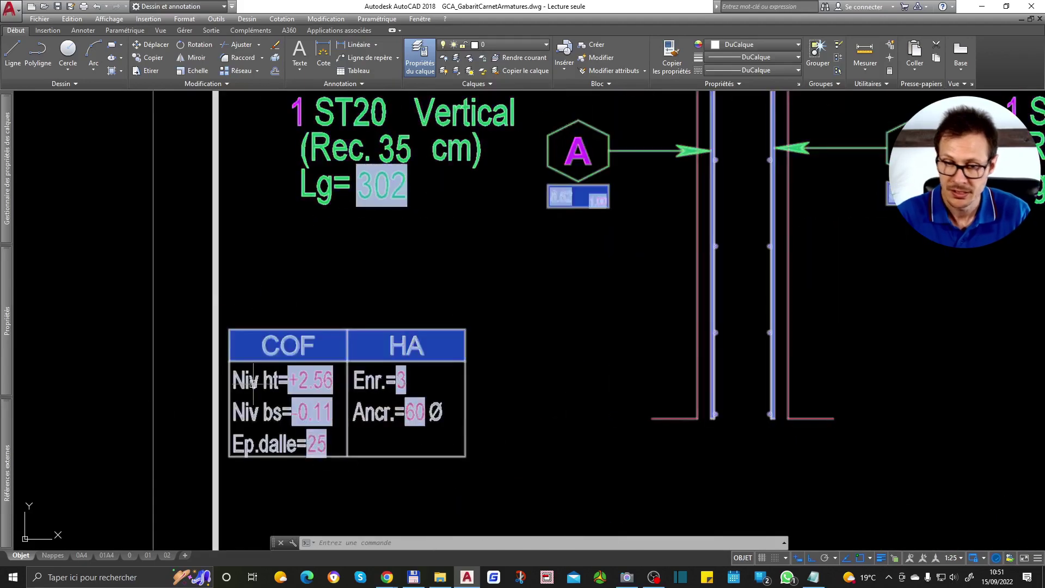
text(propdess)
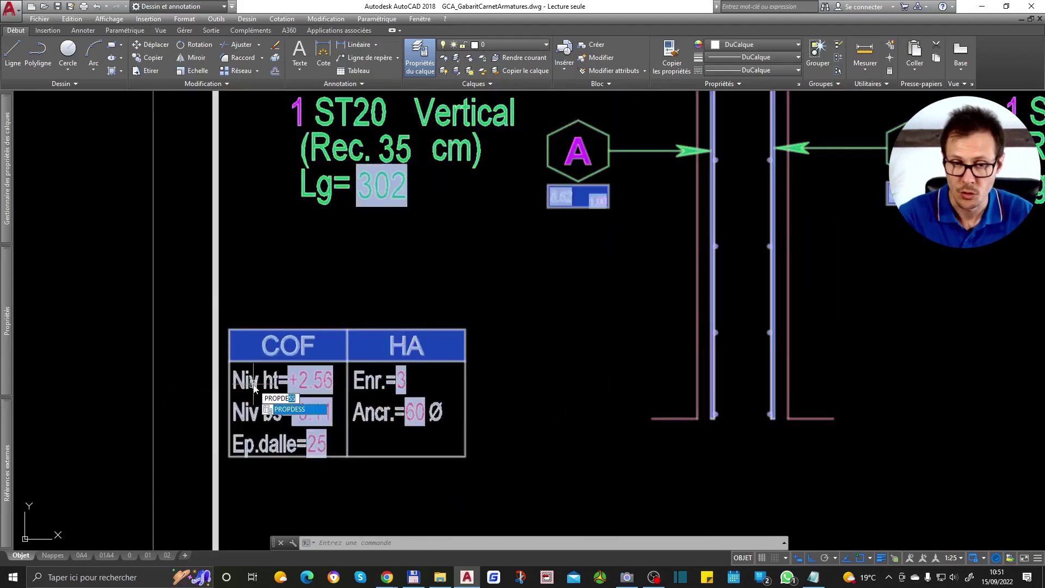
key(Return)
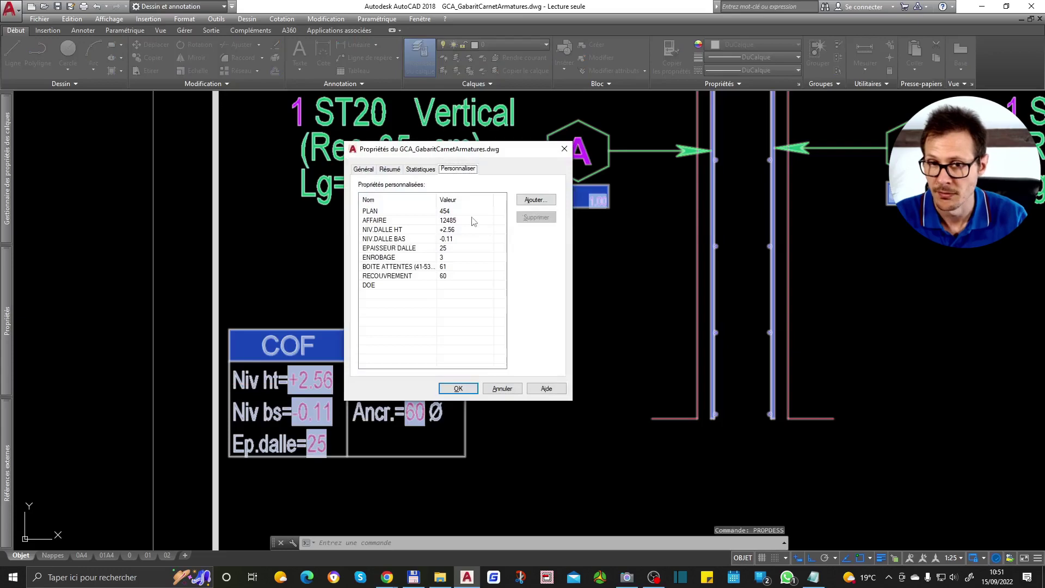
click(503, 388)
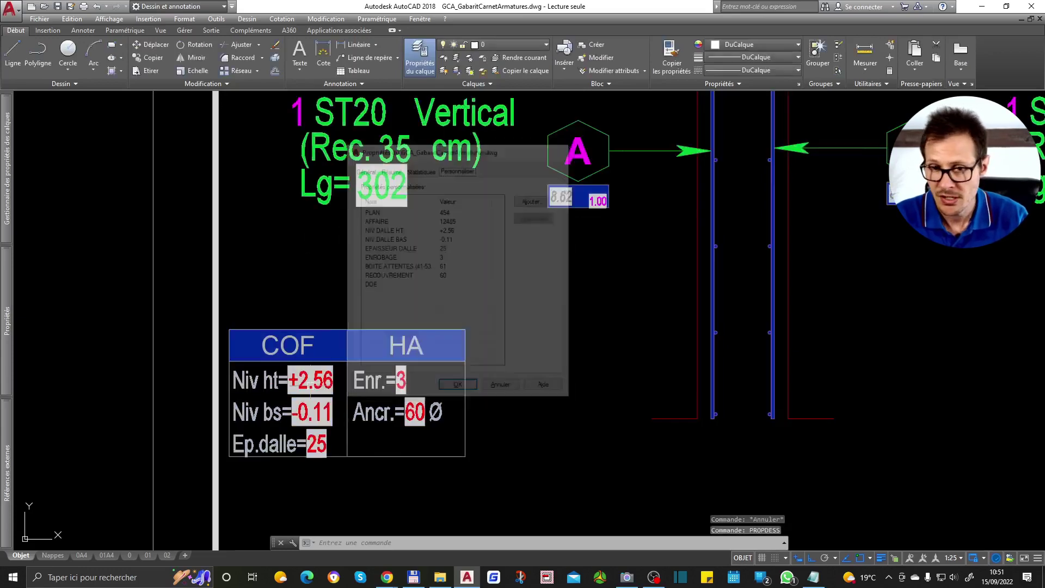
Step: Examine the Affaire, Plan and Page fields in the footer of the MURS page
scroll(326, 373, down, 8)
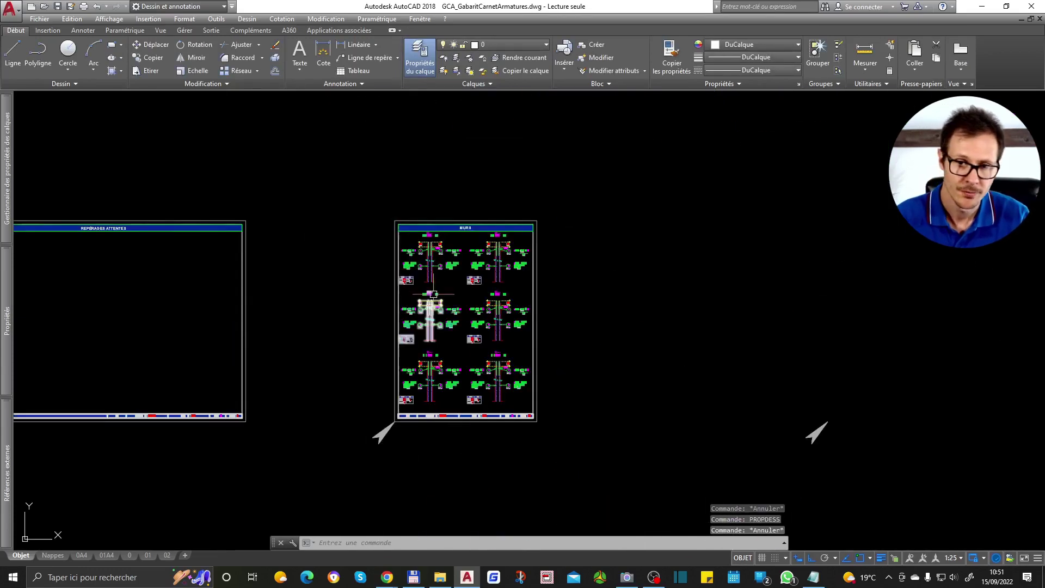
mouse_move(434, 294)
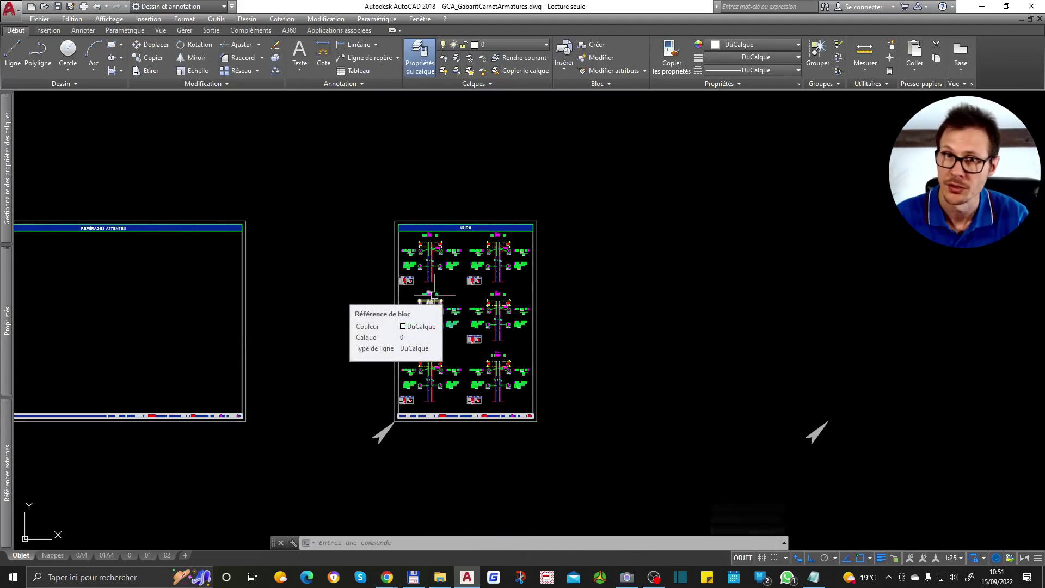
scroll(482, 430, up, 5)
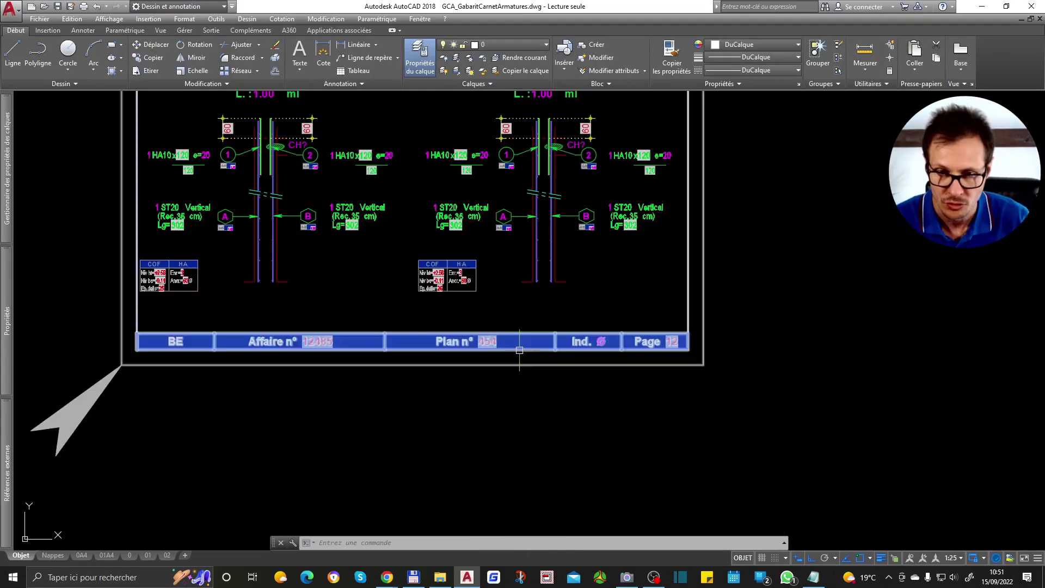
scroll(415, 397, down, 8)
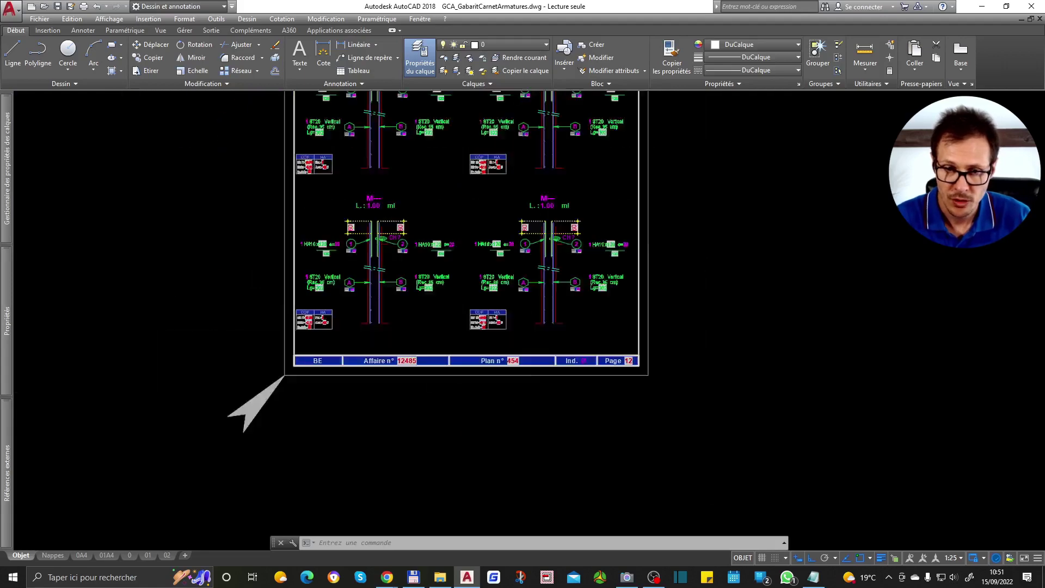
scroll(380, 436, up, 5)
scroll(264, 422, down, 3)
scroll(690, 436, up, 6)
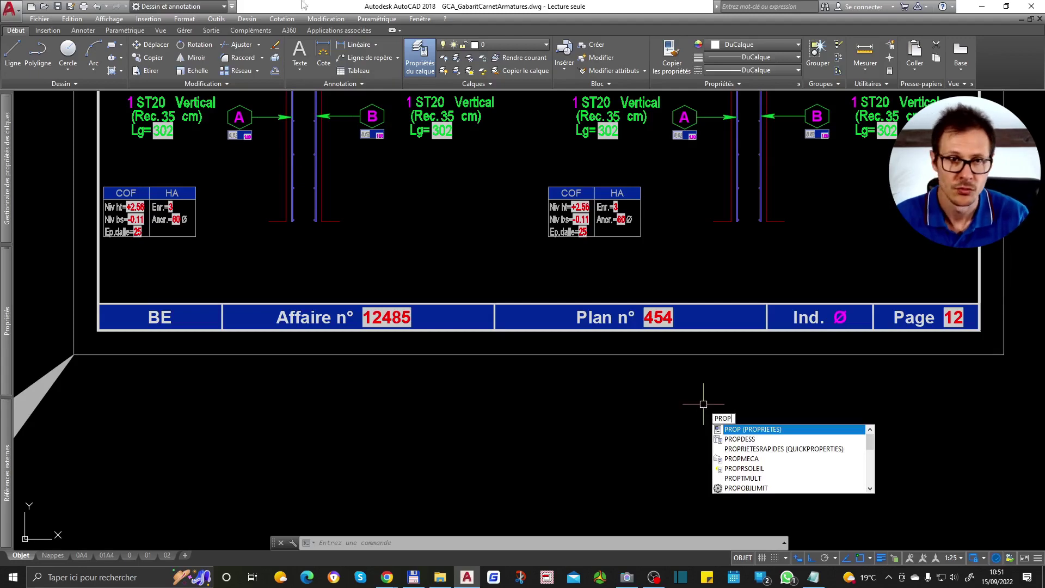
Step: Cancel the pending command entry and open the drawing's custom properties
key(Escape)
key(Escape)
click(40, 18)
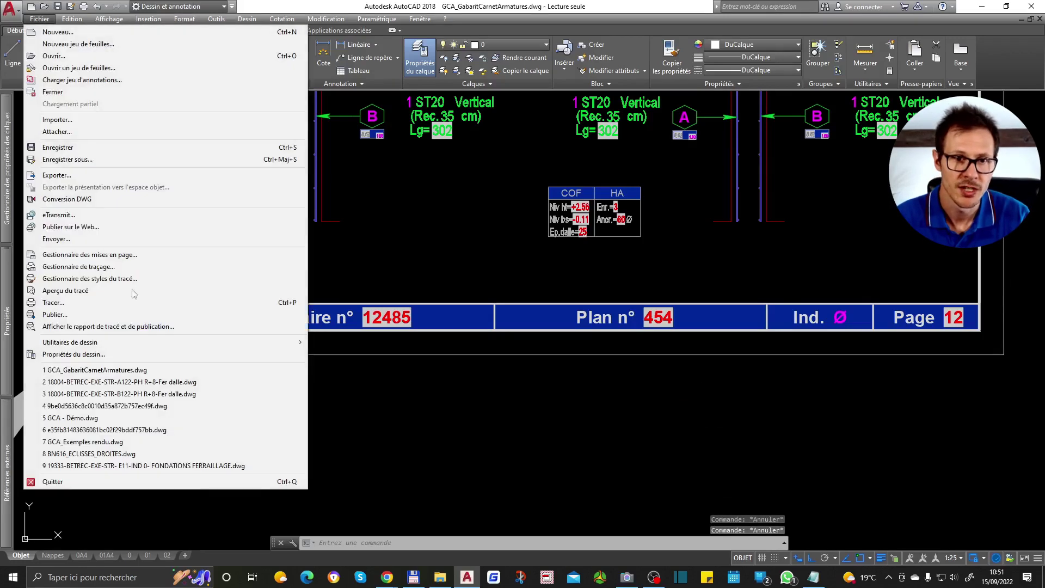
click(145, 354)
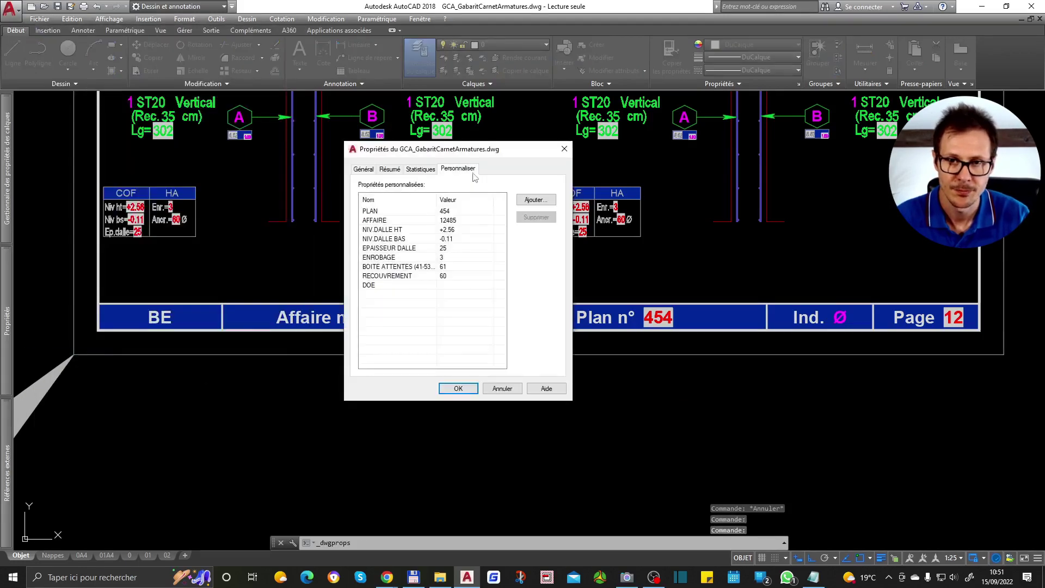
Step: Close the drawing properties and examine the booklet's page frames and footers without editing them
key(Escape)
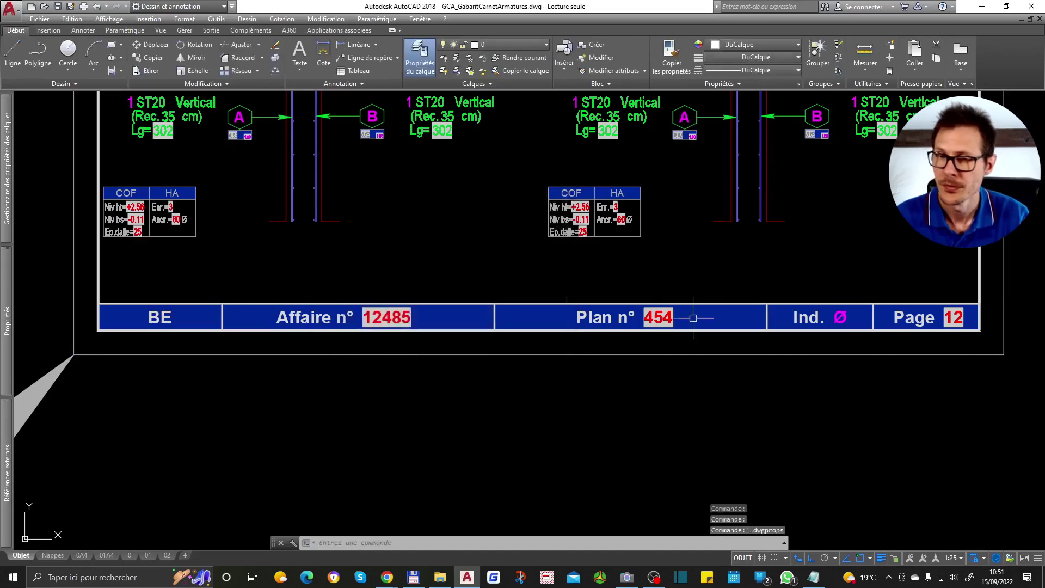
key(Escape)
scroll(765, 413, down, 4)
click(773, 377)
scroll(769, 384, down, 3)
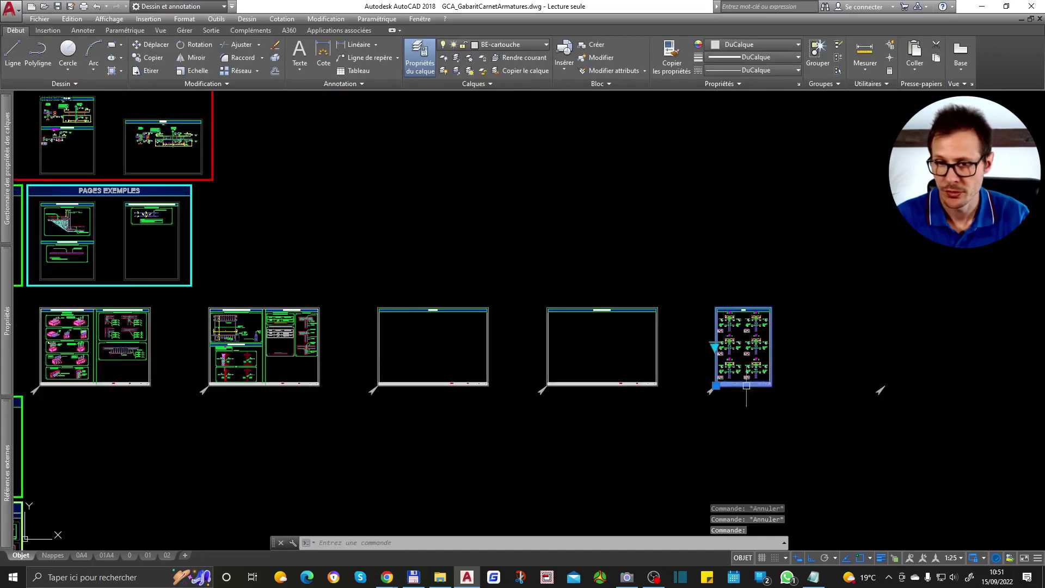
click(564, 383)
scroll(564, 384, down, 2)
click(480, 390)
click(464, 374)
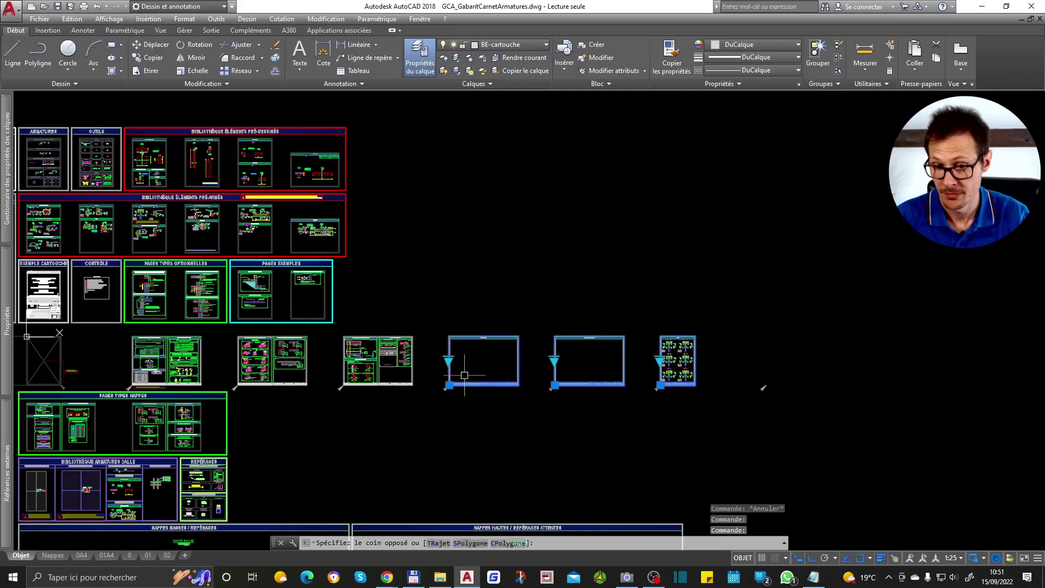
middle_drag(460, 384, 728, 391)
click(648, 390)
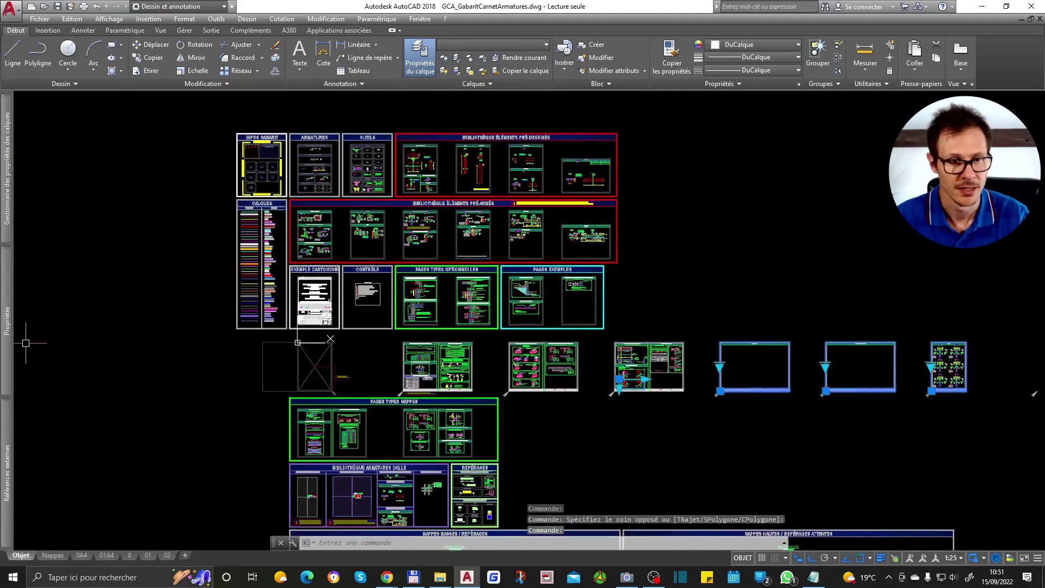
mouse_move(6, 318)
key(Escape)
key(Escape)
key(Escape)
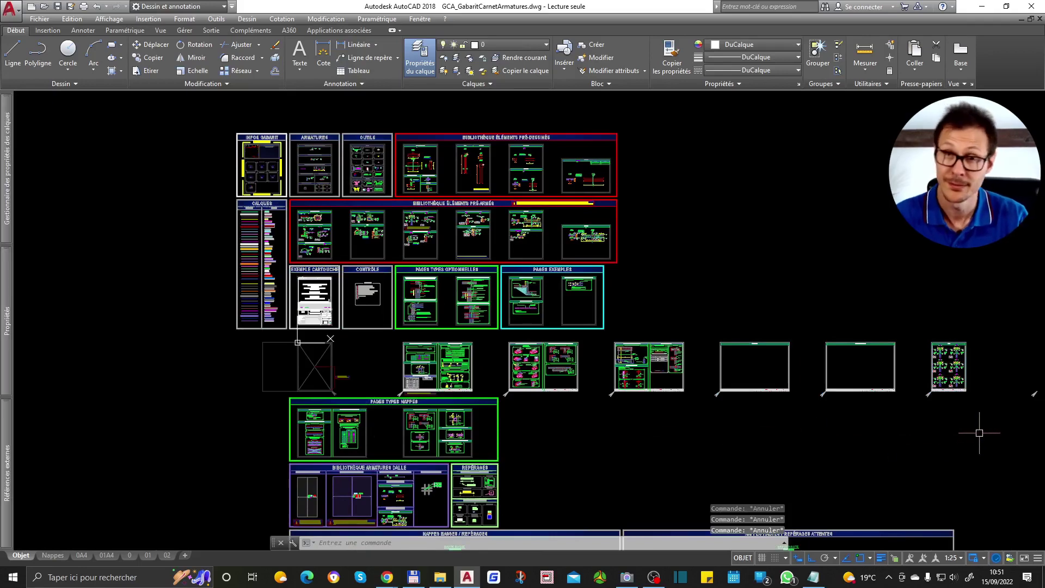
scroll(822, 430, up, 6)
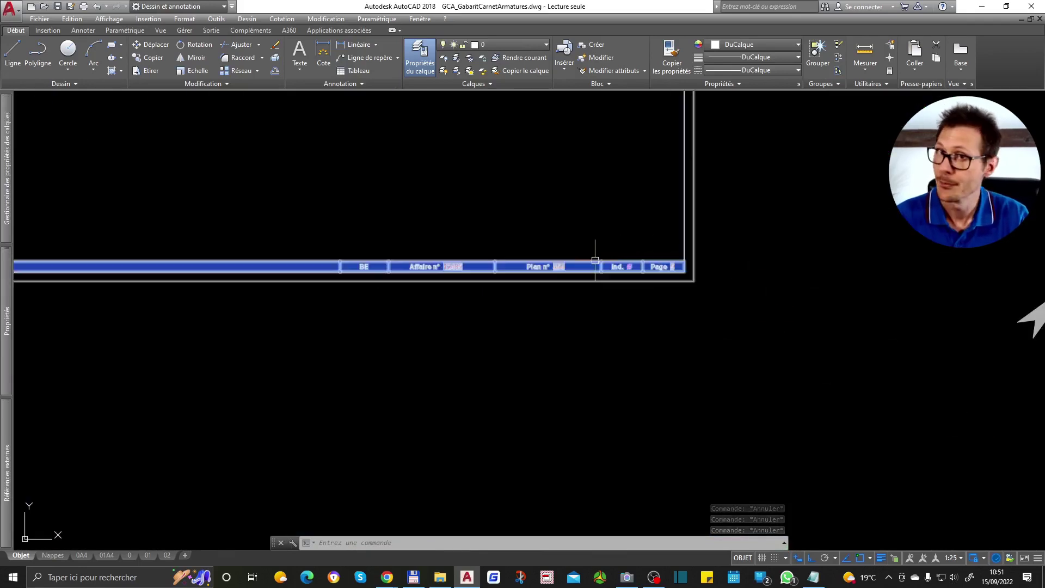
scroll(524, 348, down, 5)
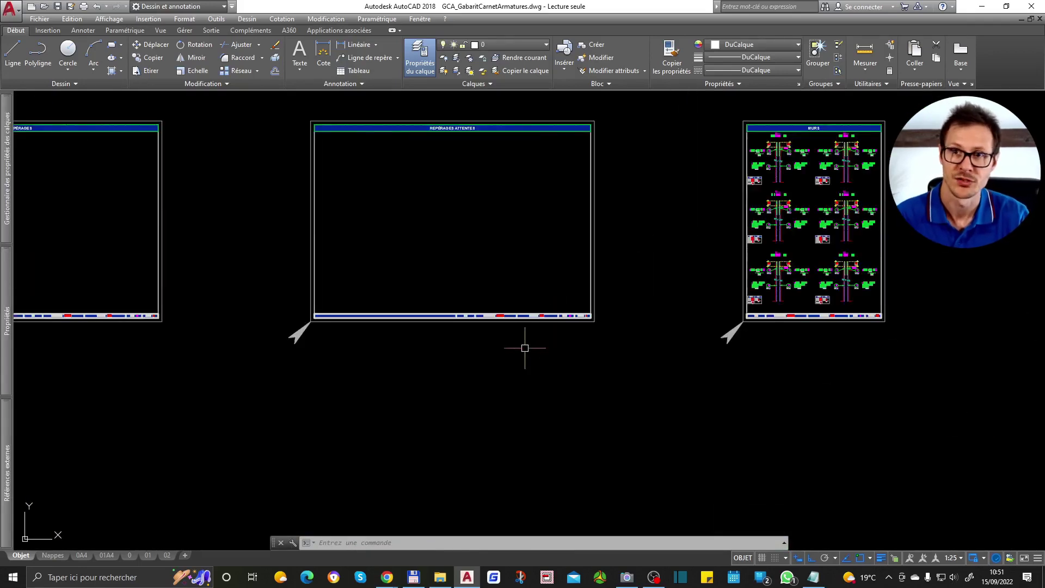
scroll(525, 348, down, 2)
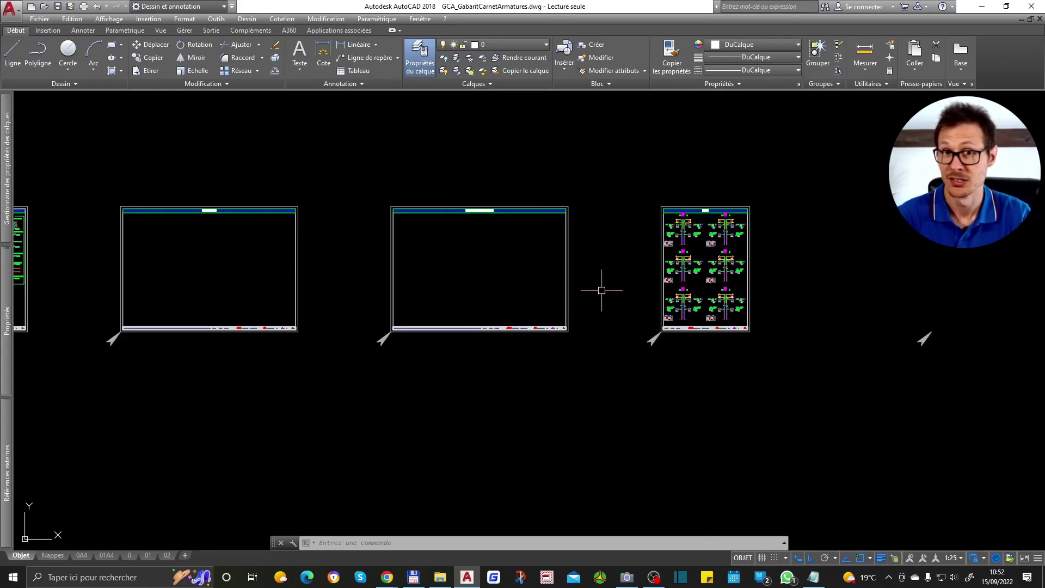
scroll(777, 239, up, 3)
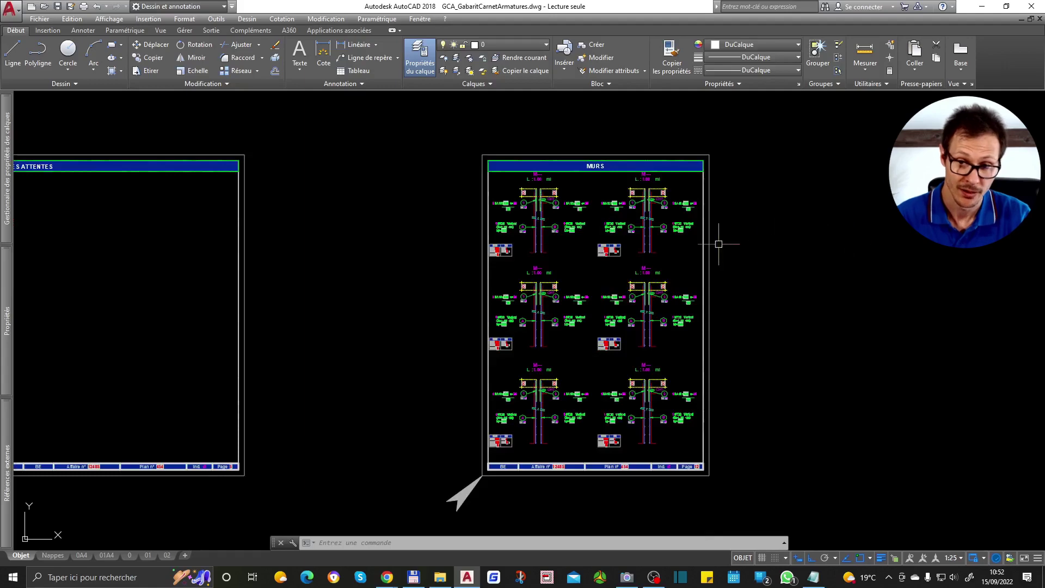
scroll(607, 131, up, 3)
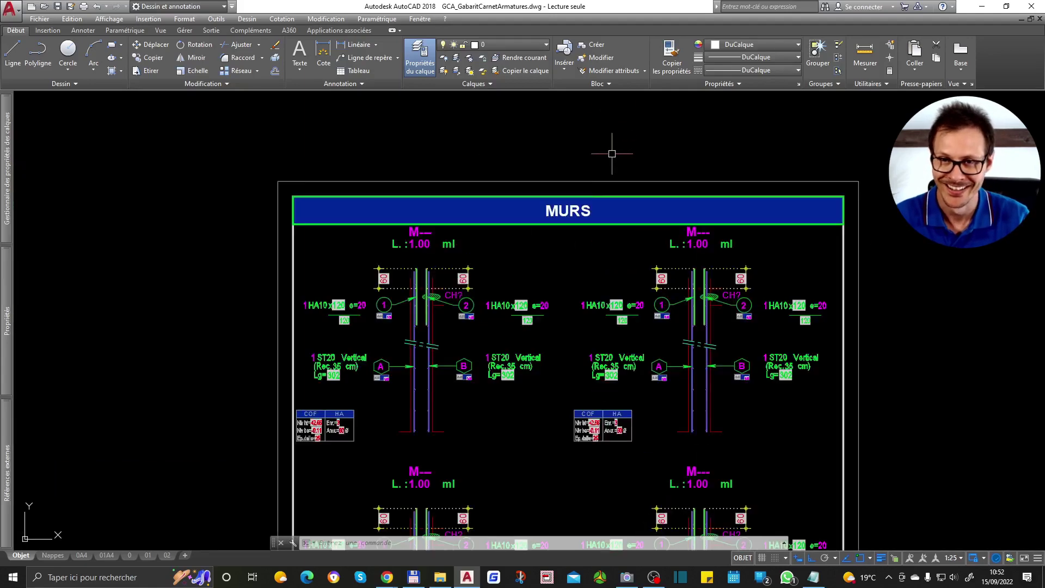
Step: Try erasing the MURS title banner from the walls page, and undo the erasure
click(564, 210)
scroll(564, 211, down, 2)
key(Delete)
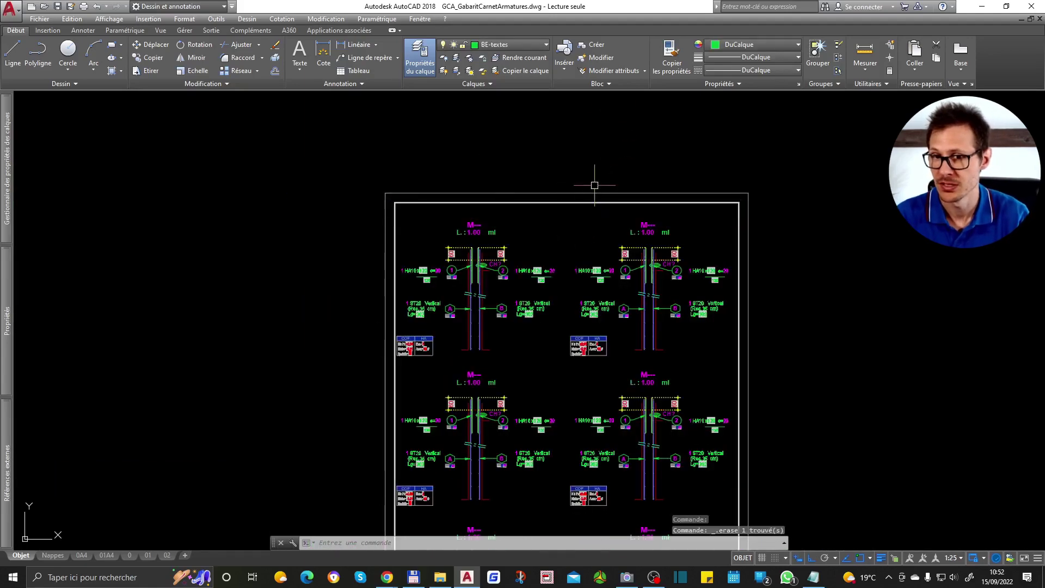
key(ctrl+z)
Step: Explode the first wall detail block beneath the MURS title banner
click(470, 223)
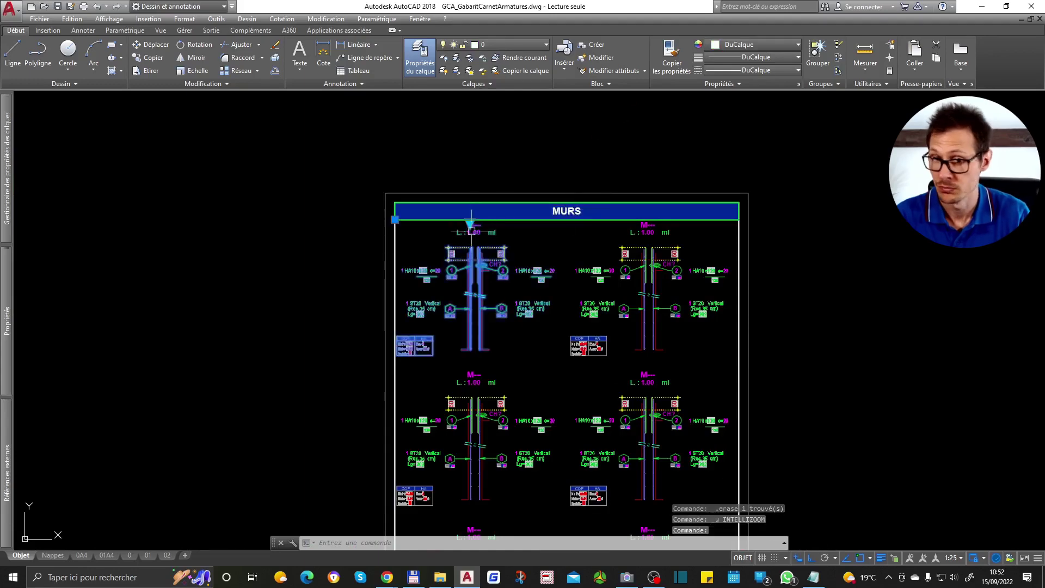
scroll(443, 269, up, 2)
text(de)
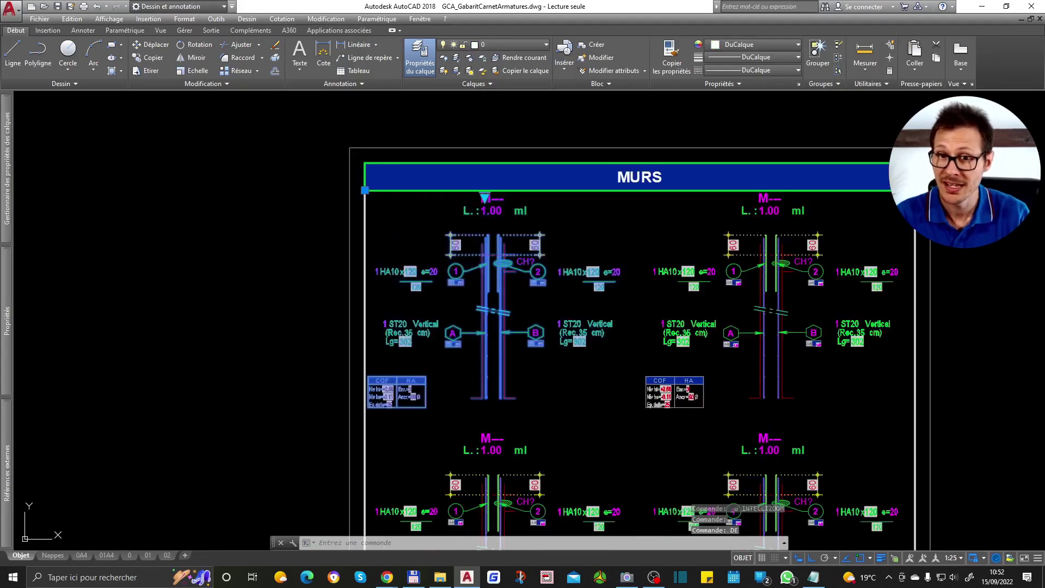
key(Return)
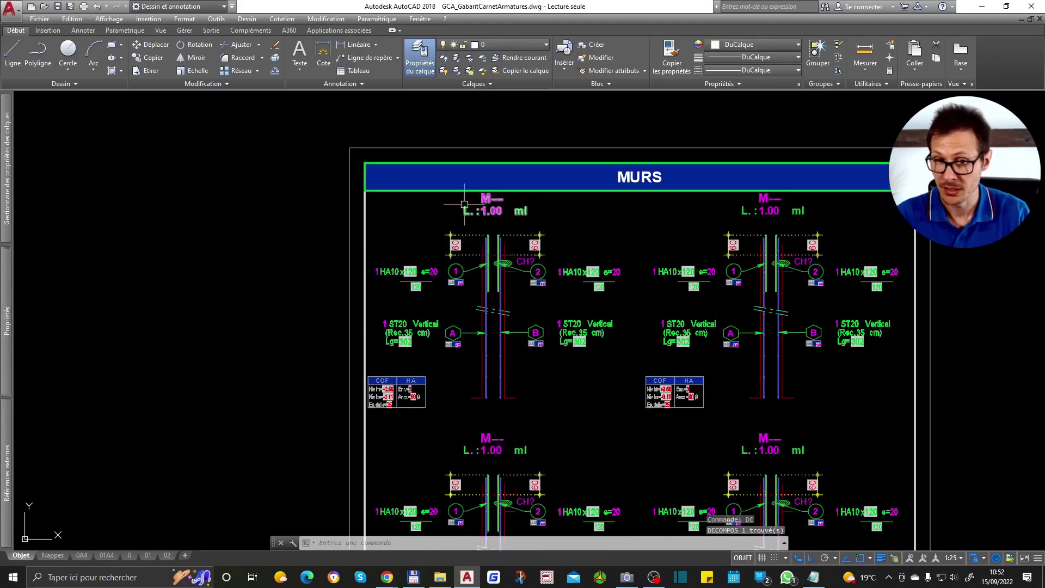
Step: Set the first wall detail's title to type M1 with a linear length of 15.00 ml
double_click(492, 199)
text(M1)
key(Return)
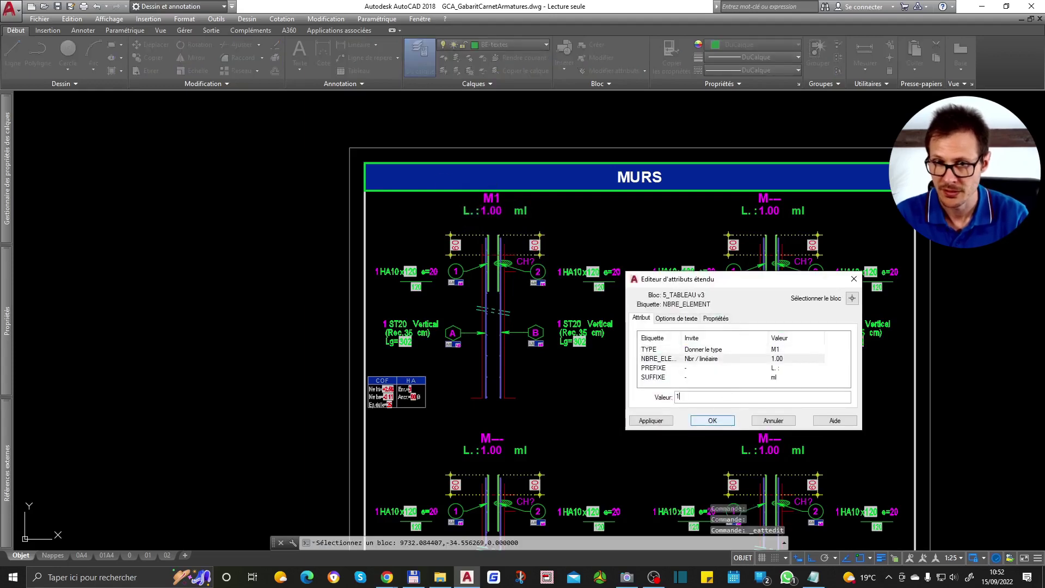
text(15.0)
key(Return)
Step: Change mesh A of wall M1 to standard ADETS ST40C with the anchorage "Arrêté sous niveau brut"
scroll(511, 296, up, 2)
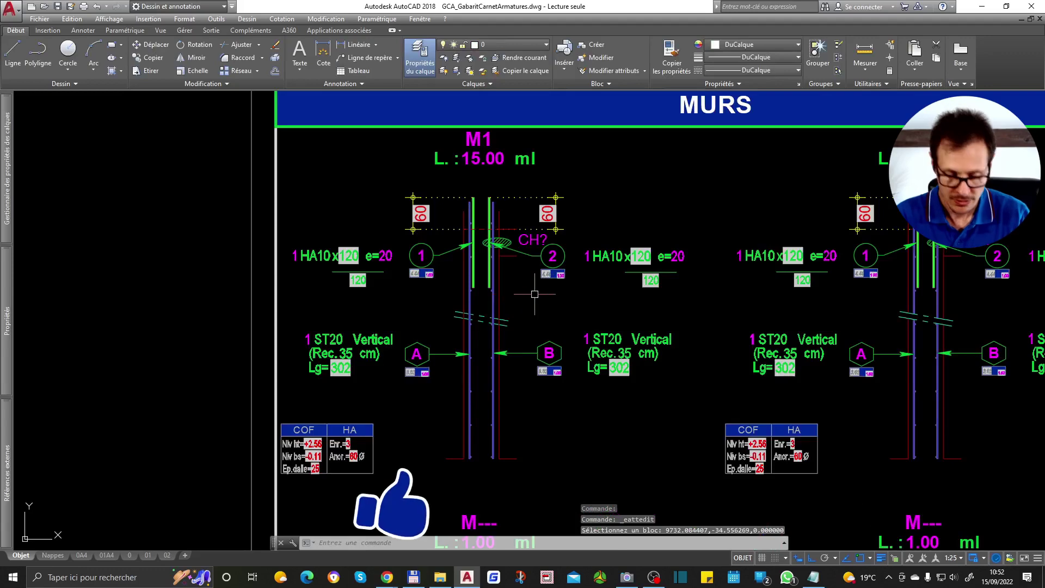
scroll(473, 210, up, 2)
scroll(473, 209, down, 2)
click(389, 350)
click(330, 333)
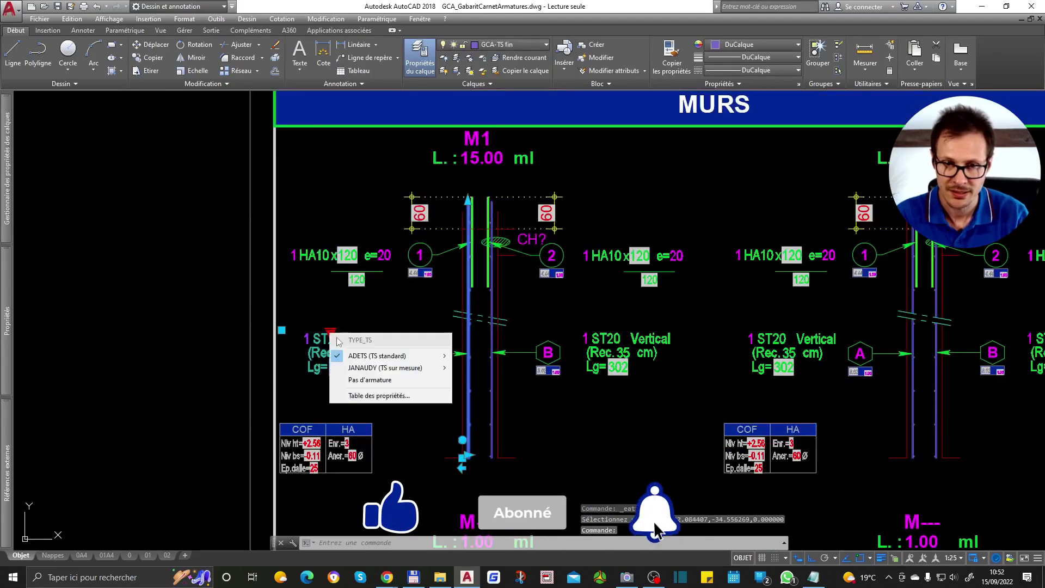
key(Down)
key(Right)
key(Down)
key(Down)
key(Down)
key(Down)
key(Down)
key(Down)
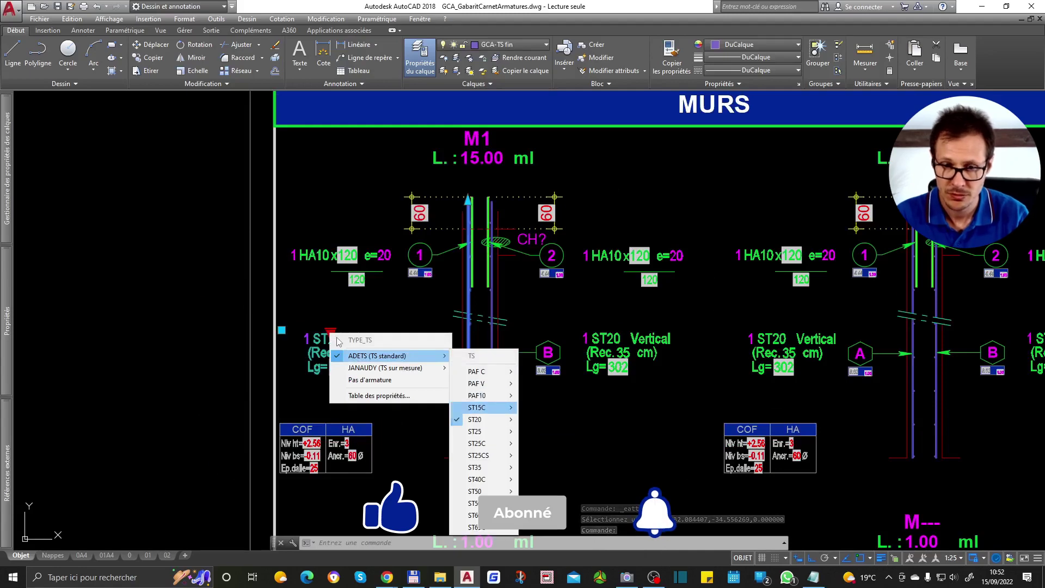
key(Down)
key(Down)
key(Down)
key(Right)
key(Down)
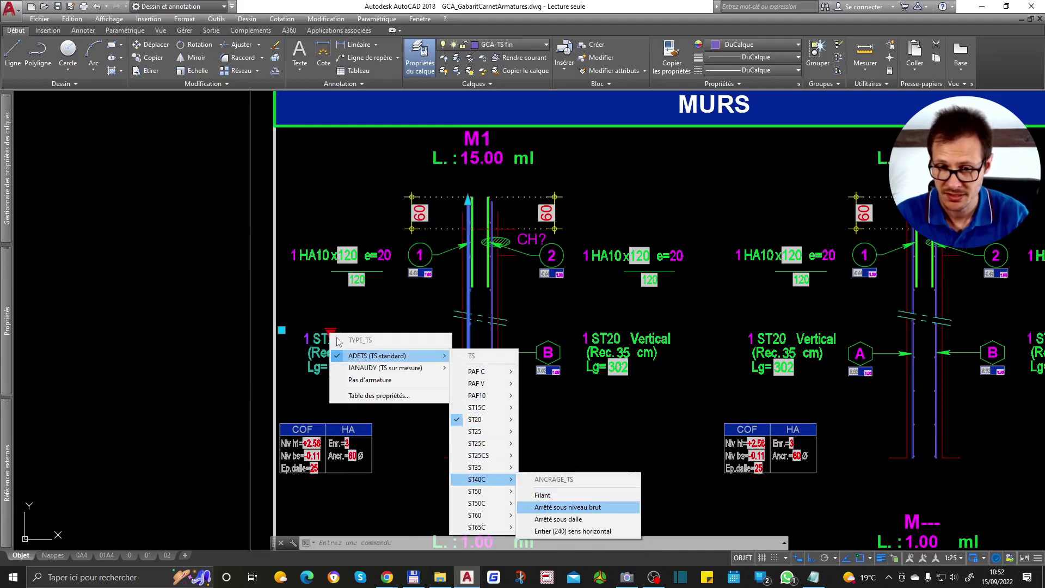
key(Return)
key(Escape)
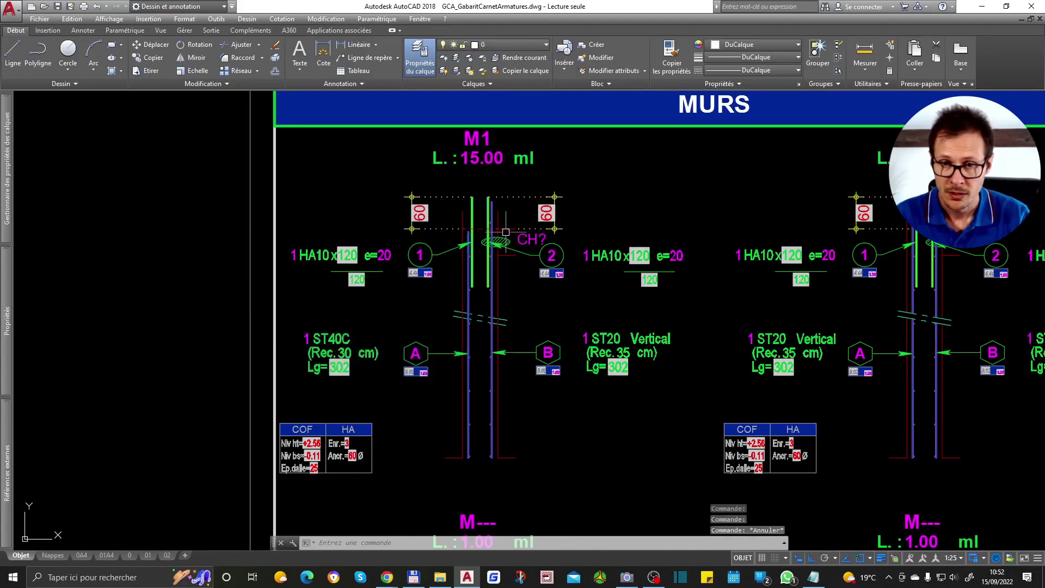
Step: Set mesh B of wall M1 to ADETS ST20, "Arrêté sous niveau brut", with a Vertical bearing direction
scroll(489, 217, up, 2)
click(489, 213)
scroll(492, 232, down, 2)
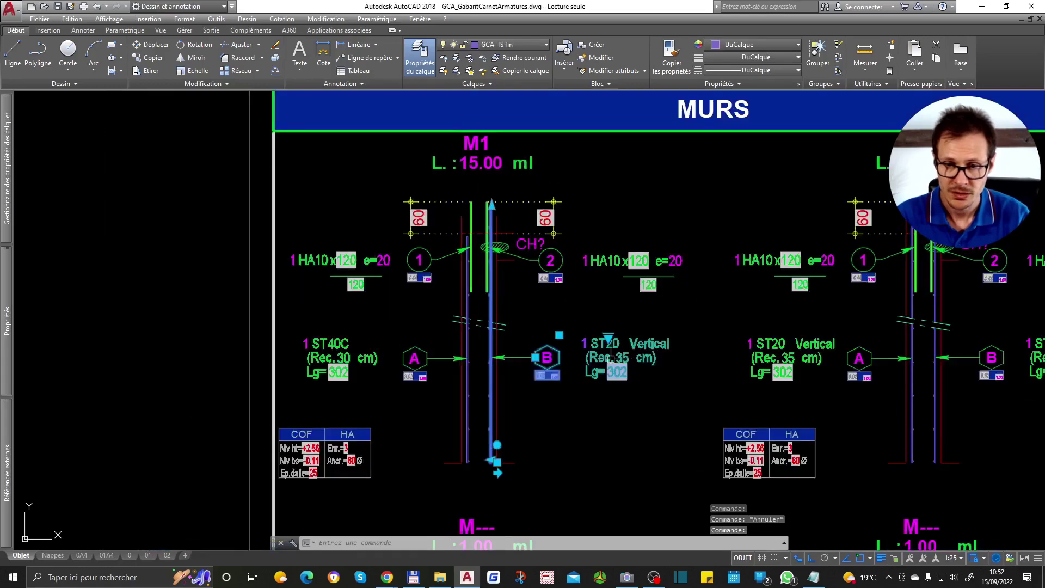
click(609, 337)
key(Down)
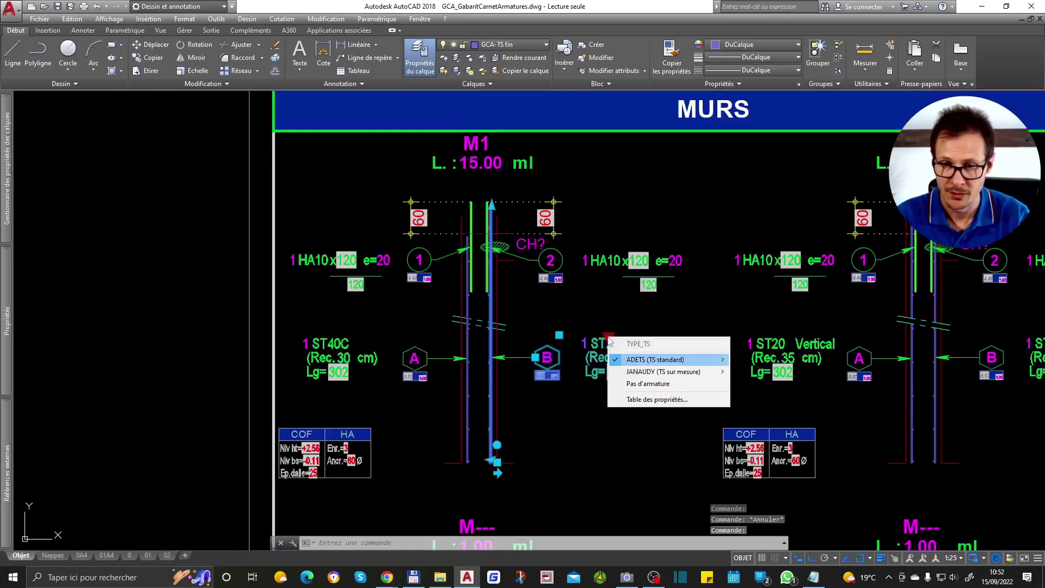
key(Right)
key(Down)
key(Down)
key(Down)
key(Down)
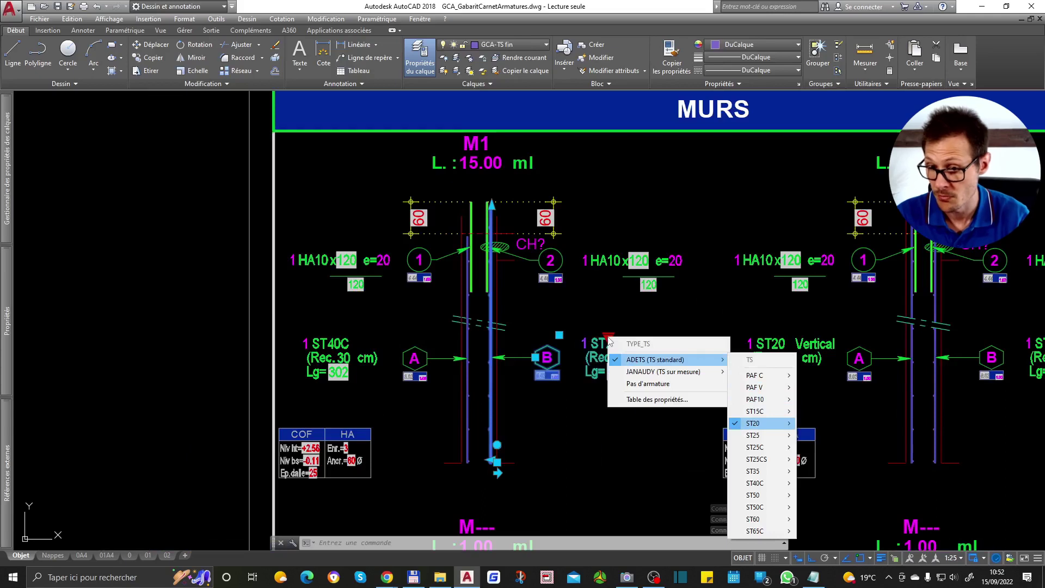
key(Right)
key(Down)
key(Down)
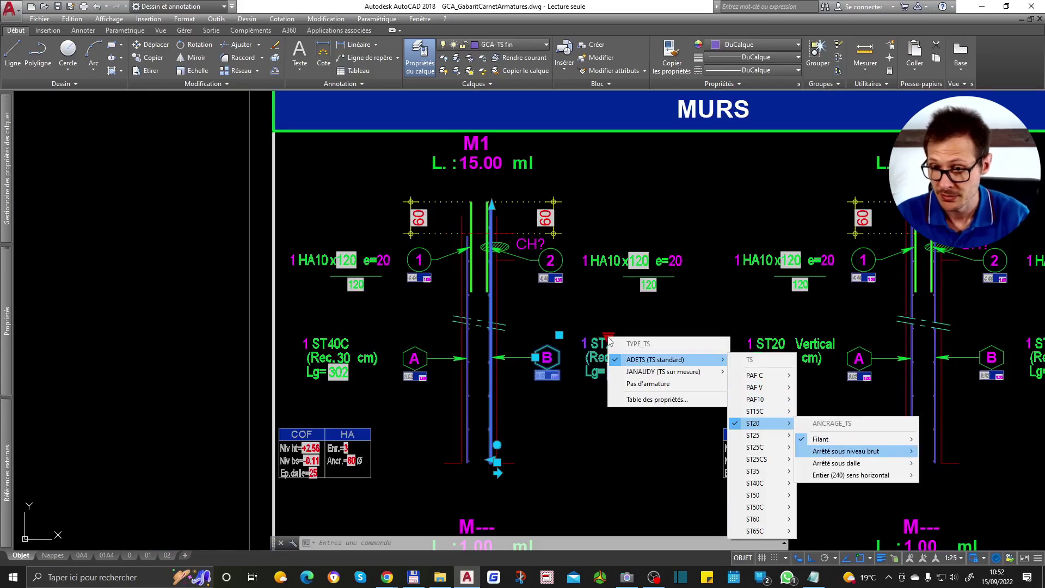
key(Right)
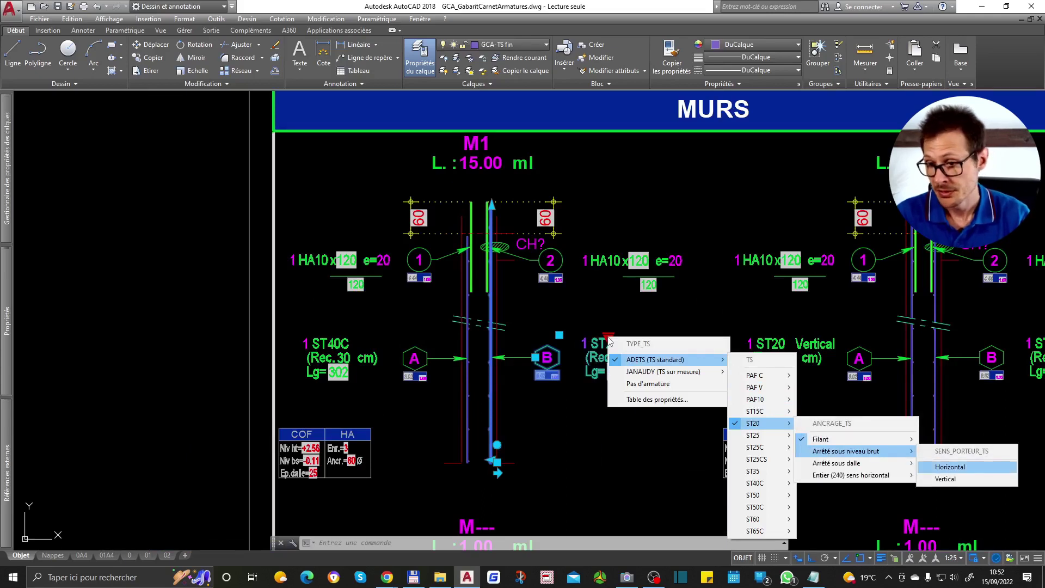
key(Down)
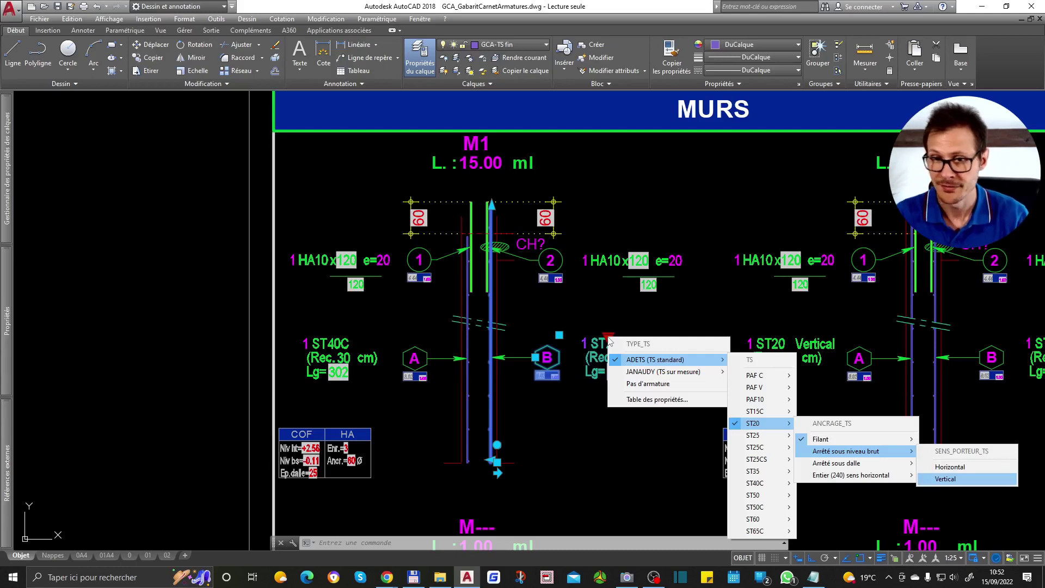
key(Return)
key(Escape)
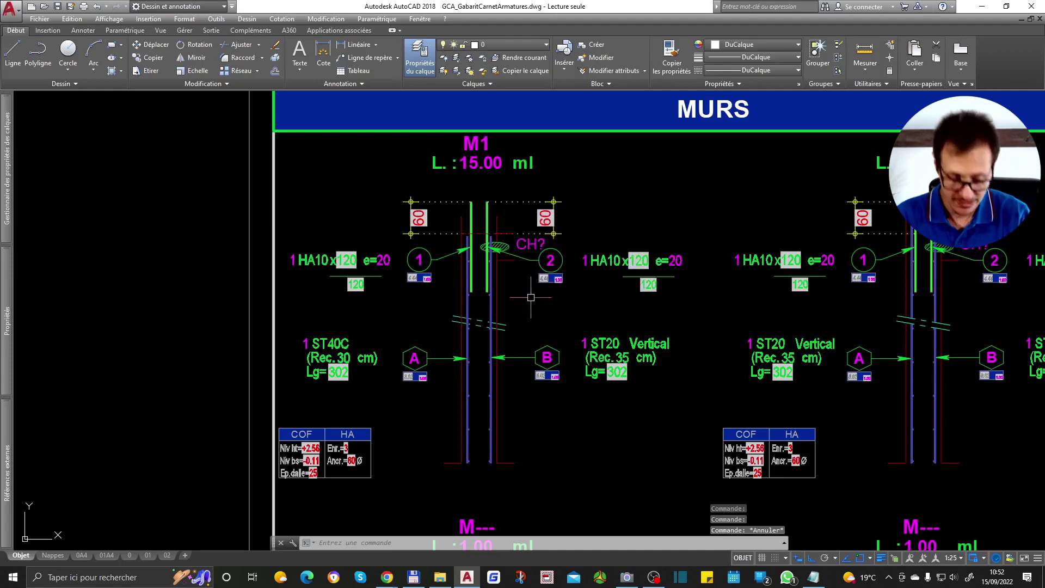
Step: Update the fields of the wall M1 detail twice with METTREAJOURCHAMP to recalculate its mesh lengths
text(met)
key(Return)
click(656, 211)
click(391, 417)
key(Return)
key(Return)
click(620, 210)
click(436, 380)
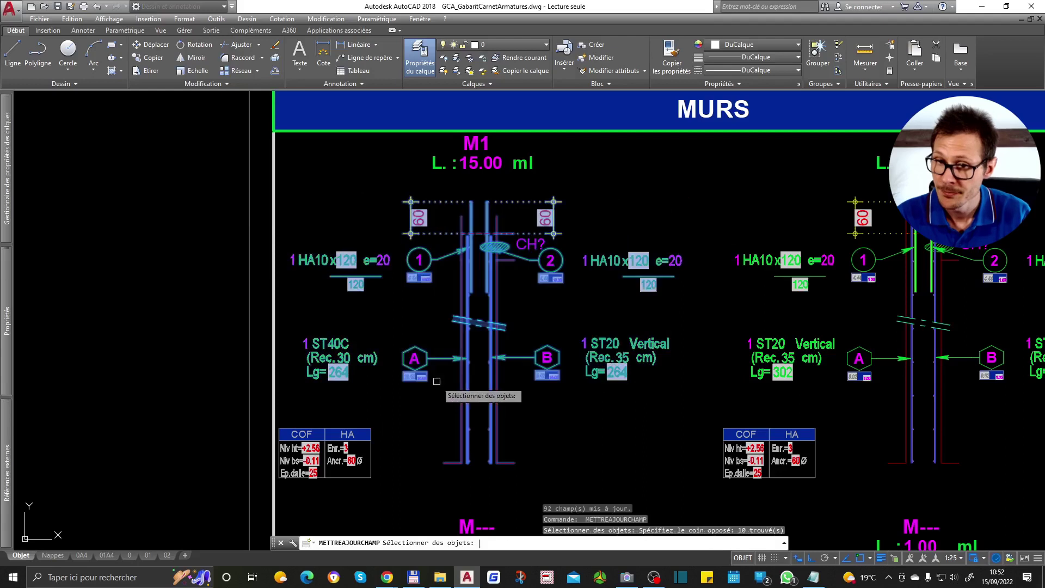
key(Return)
Step: Set the wall M1 formwork to Façade, Dalle béton, "Pas de mur au-dessus", and label its CH mark CH5
click(495, 244)
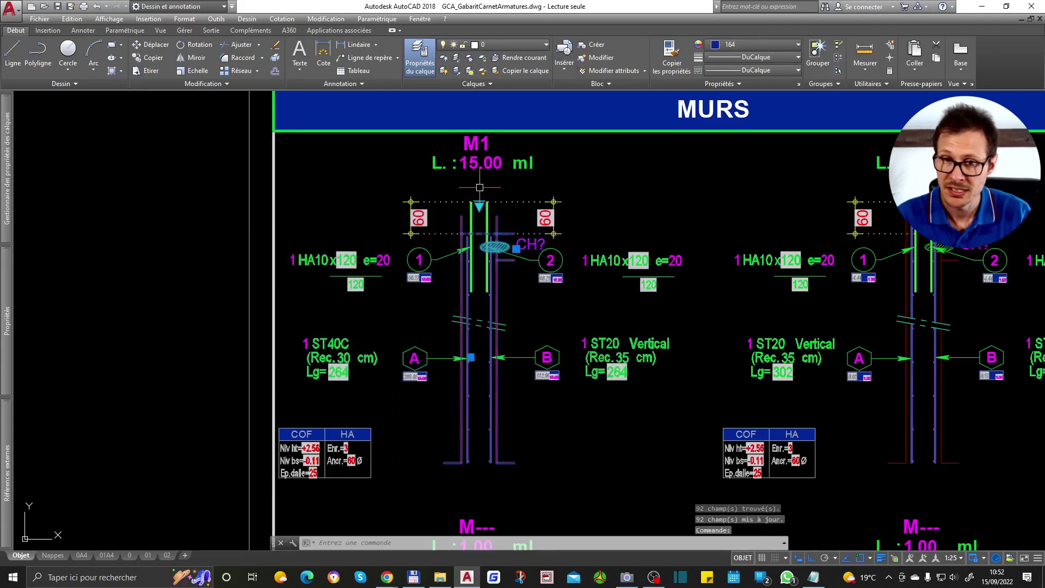
click(479, 203)
mouse_move(539, 231)
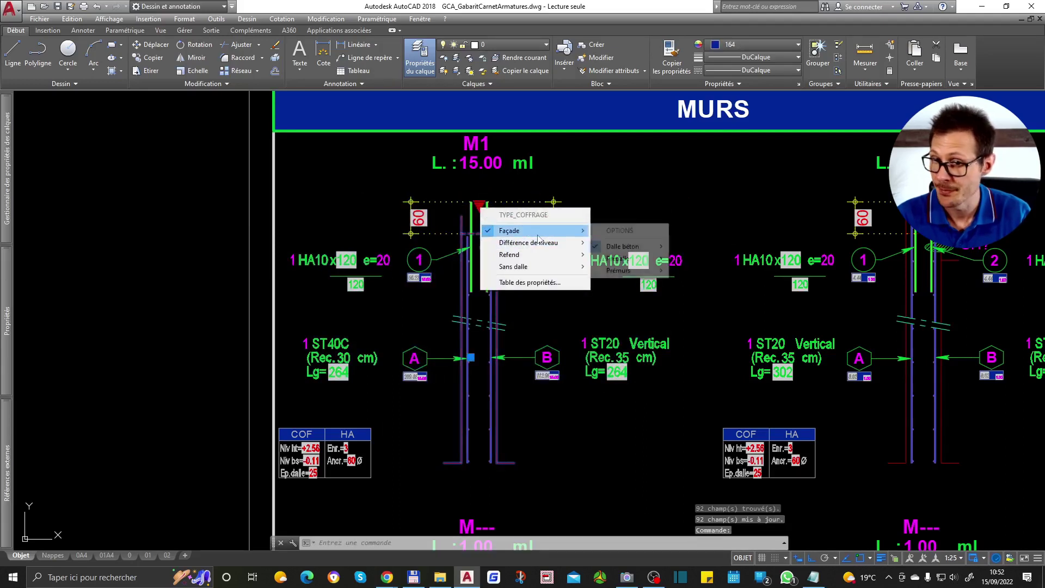
mouse_move(631, 247)
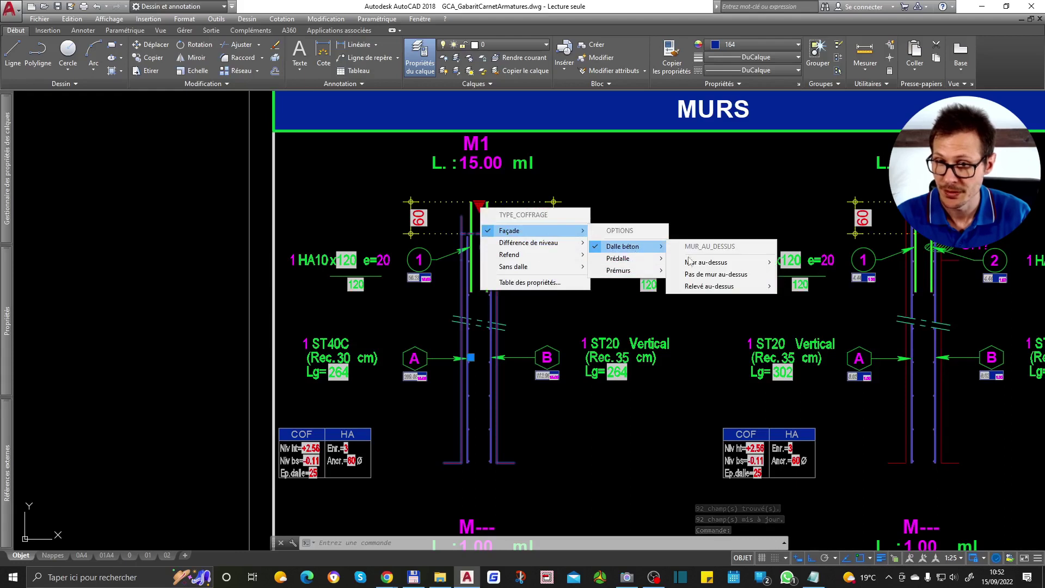
click(713, 274)
key(ctrl+z)
key(ctrl+z)
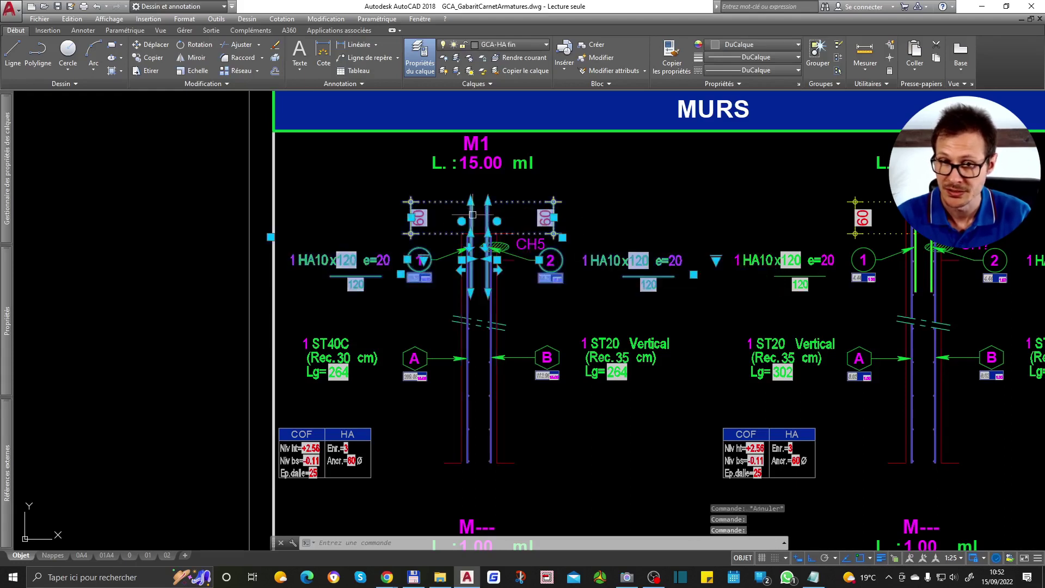
Step: Set the diameter of wall M1's starter bars 1 and 2 to "Pas d'armature"
click(716, 260)
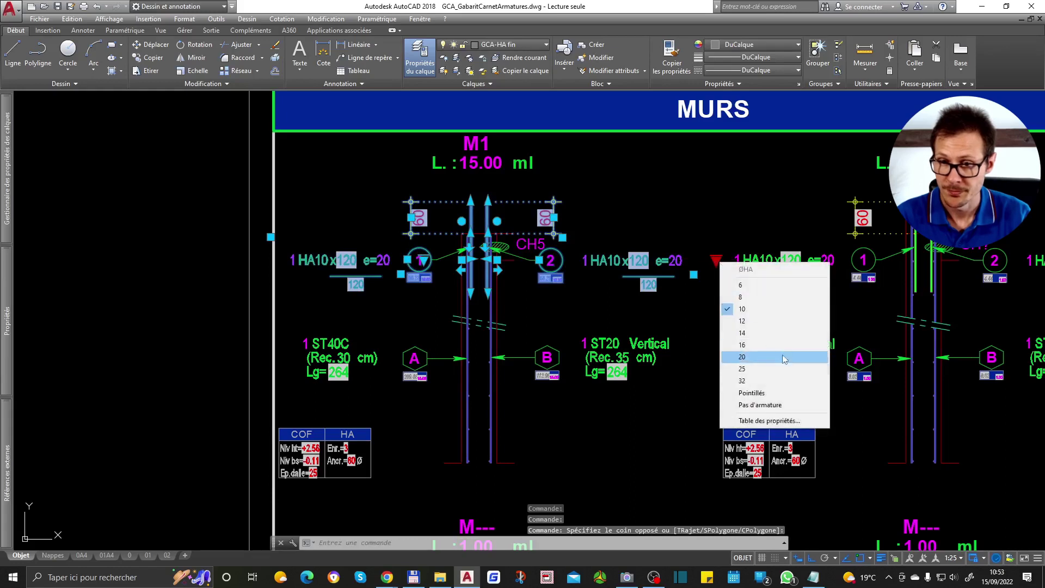
click(787, 406)
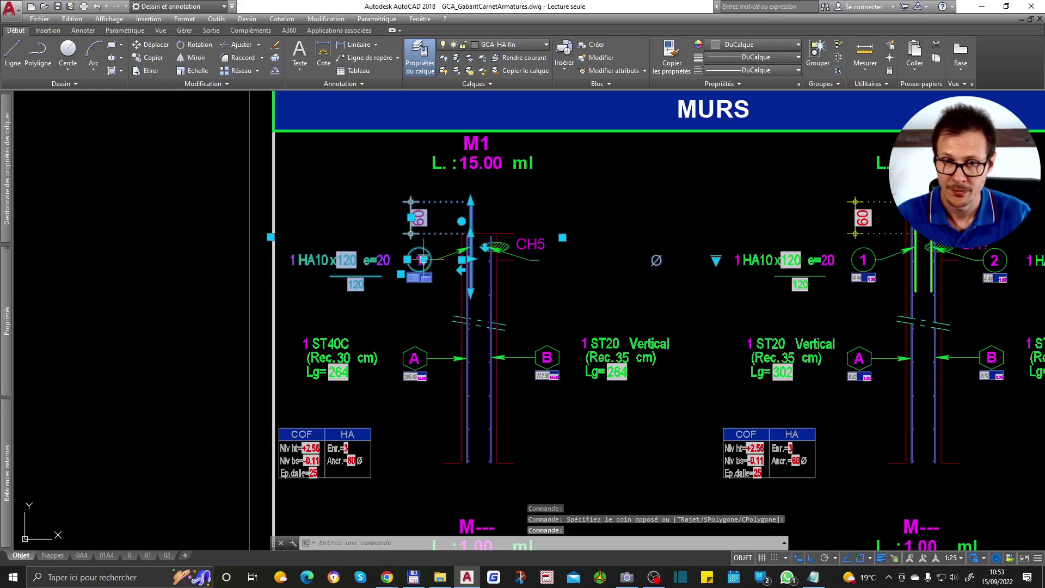
click(423, 259)
click(490, 406)
key(Escape)
key(Escape)
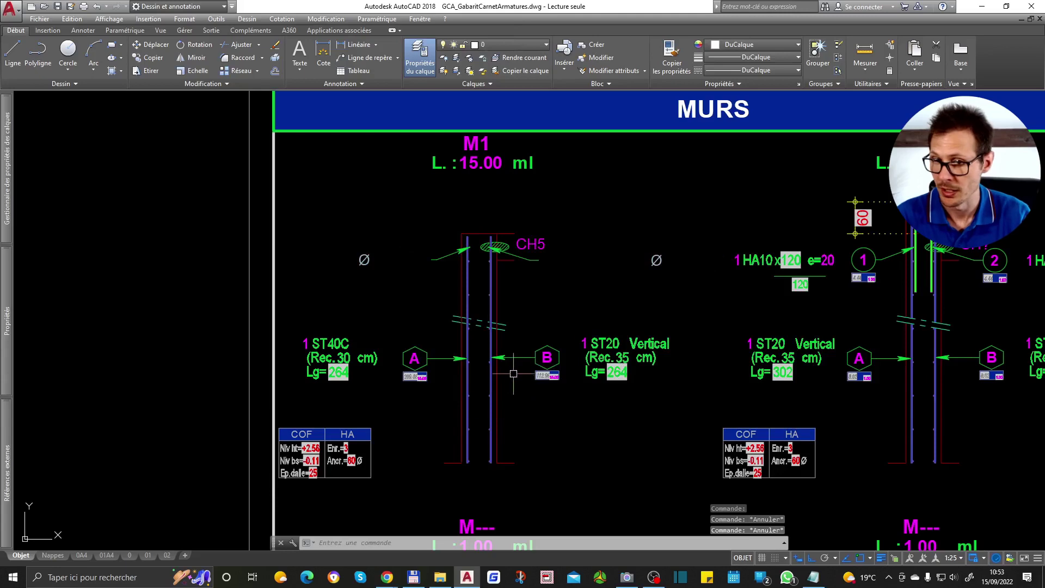
Step: Delete the two leader arrows left beside the starter bar positions at the head of wall M1
click(528, 259)
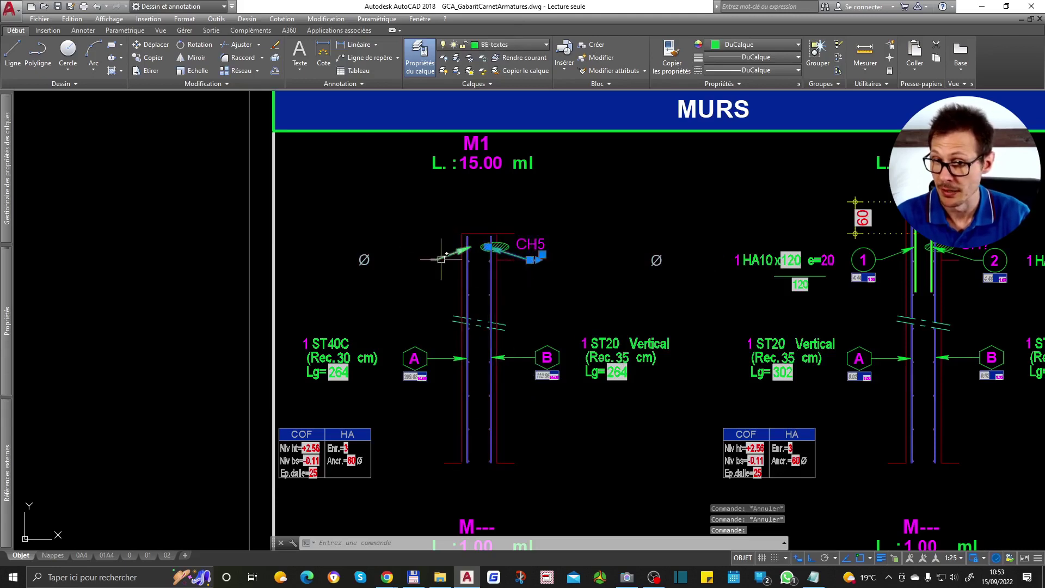
click(440, 259)
key(Delete)
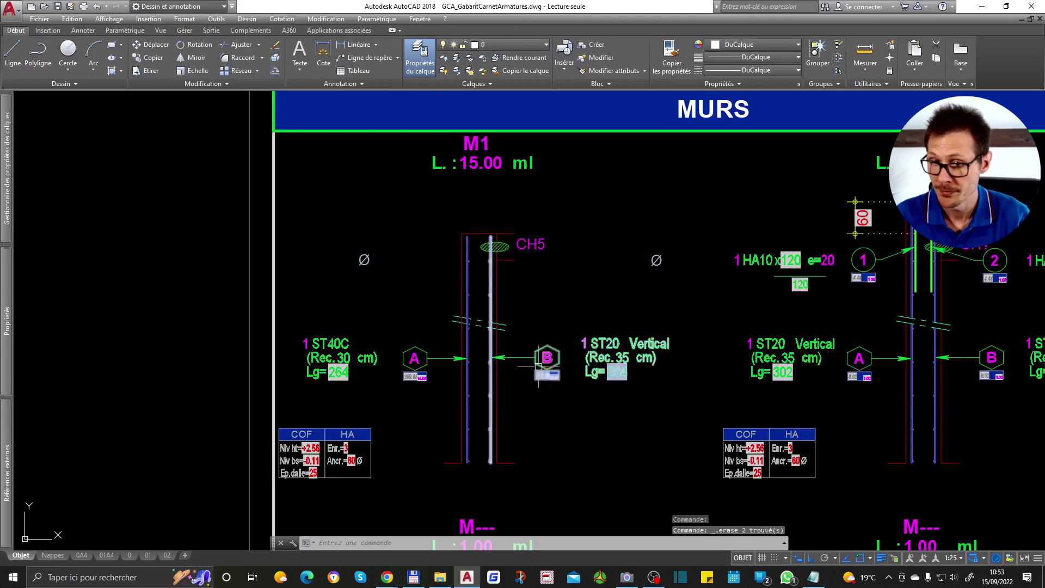
Step: Run METTREAJOURCHAMP twice over wall M1's meshes and formwork to update their fields
key(Return)
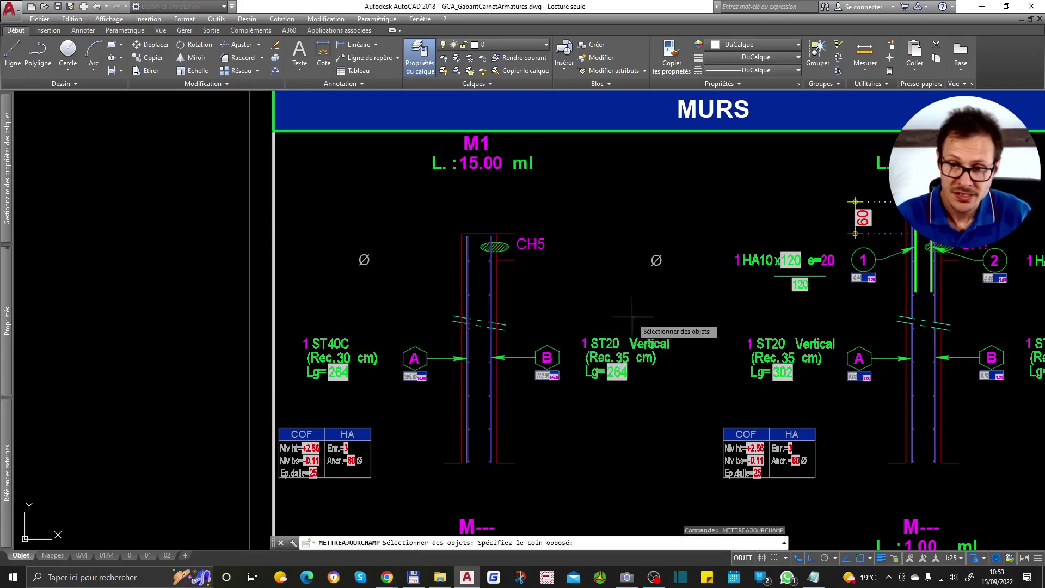
click(632, 318)
click(315, 390)
scroll(584, 405, up, 2)
key(Return)
key(Return)
click(442, 329)
click(442, 330)
scroll(443, 330, down, 4)
scroll(617, 341, up, 4)
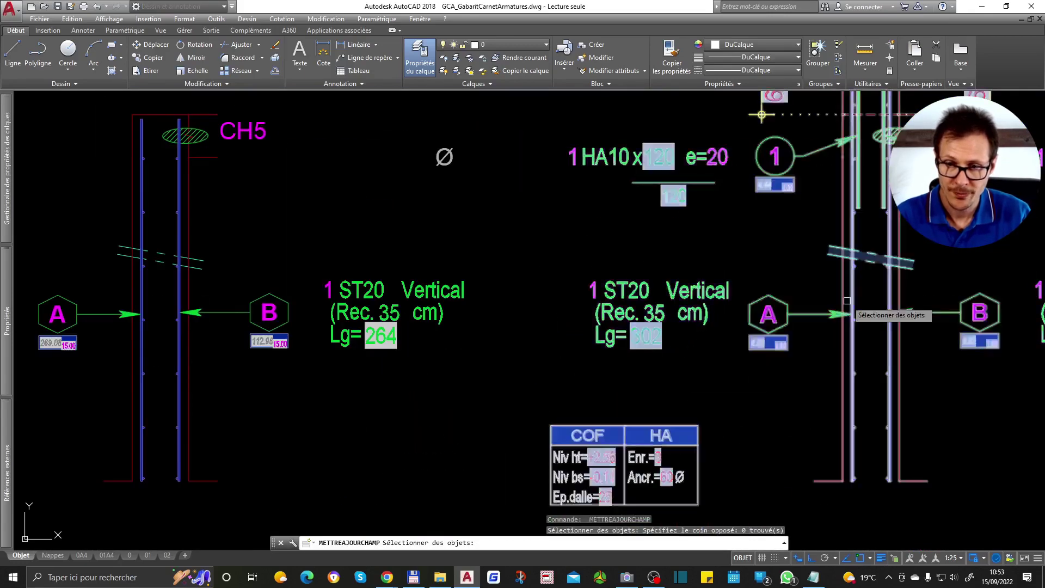
scroll(817, 294, down, 4)
scroll(401, 324, up, 4)
click(687, 211)
click(108, 374)
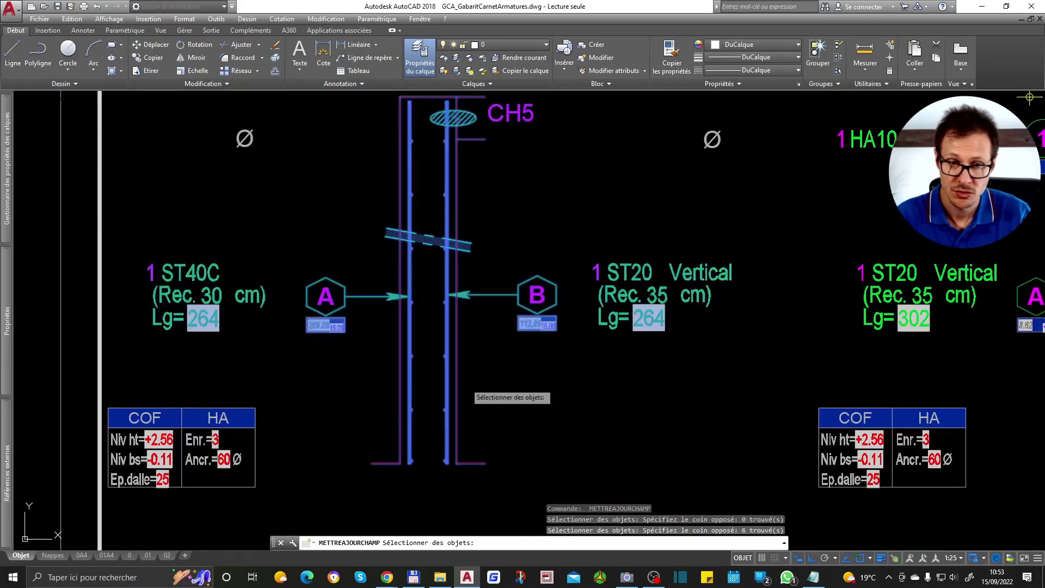
key(Return)
Step: Set NIV_HT in wall M1's data table to +3.00 and update the detail's fields with METTREAJOURCHAMP
scroll(513, 383, down, 2)
scroll(298, 420, up, 4)
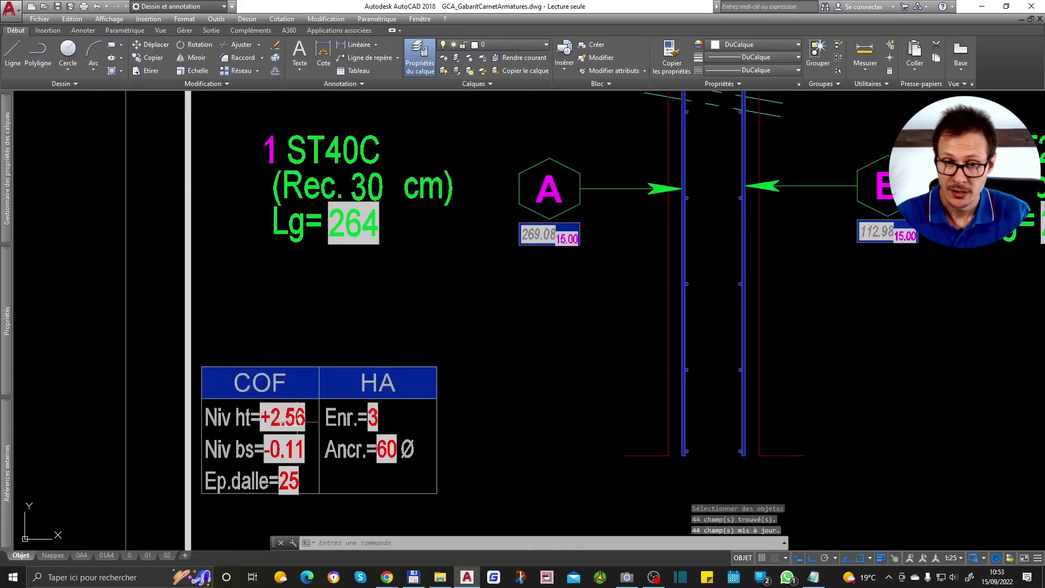
double_click(300, 417)
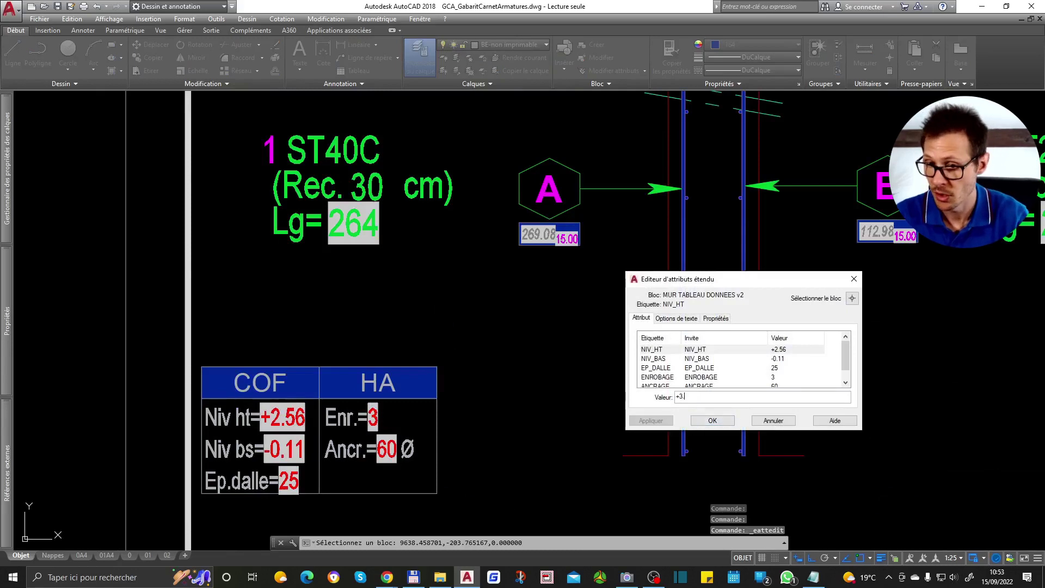
key(Return)
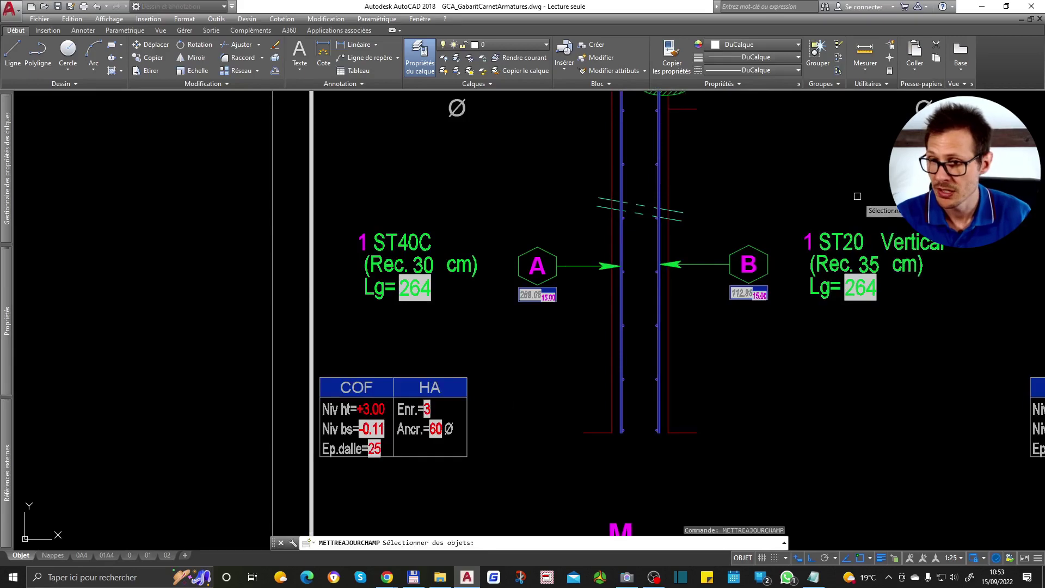
click(858, 196)
click(344, 350)
middle_drag(759, 352, 649, 381)
key(Return)
key(Return)
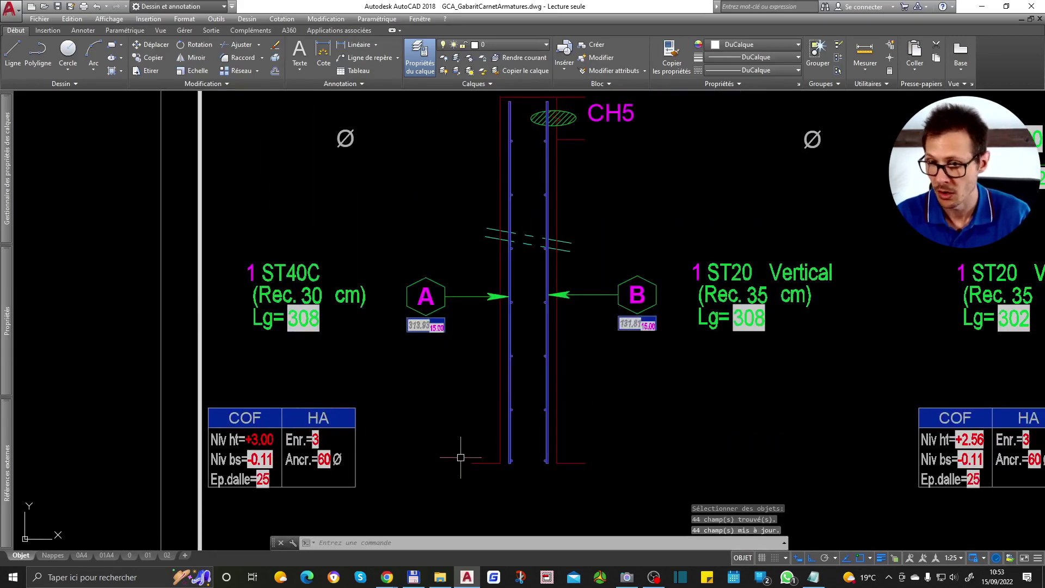
Step: Try "prévoir 4HA10" as the CH_HAUT label of wall M1's formwork and clear the label
scroll(328, 342, down, 2)
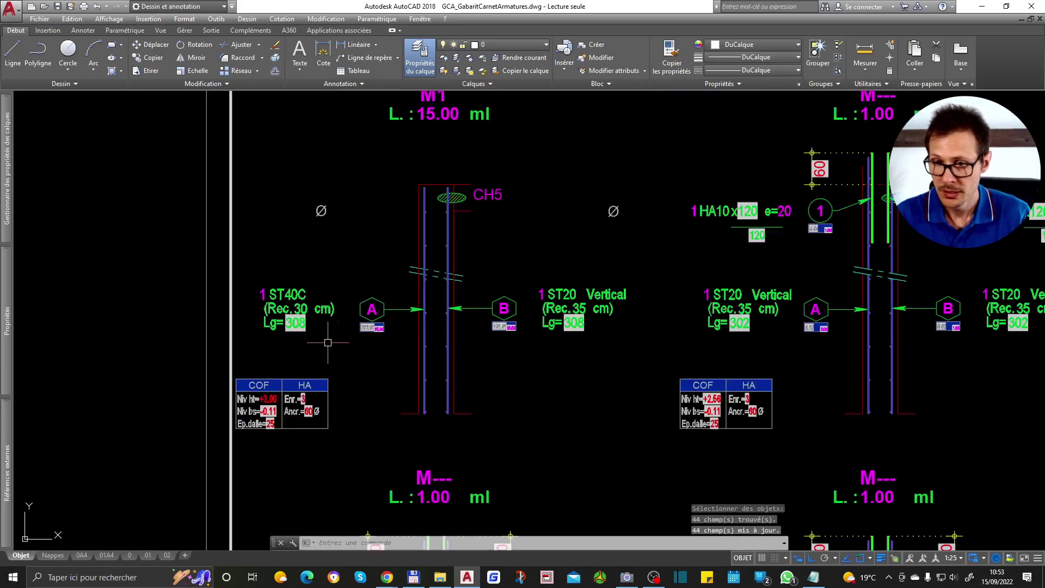
double_click(488, 200)
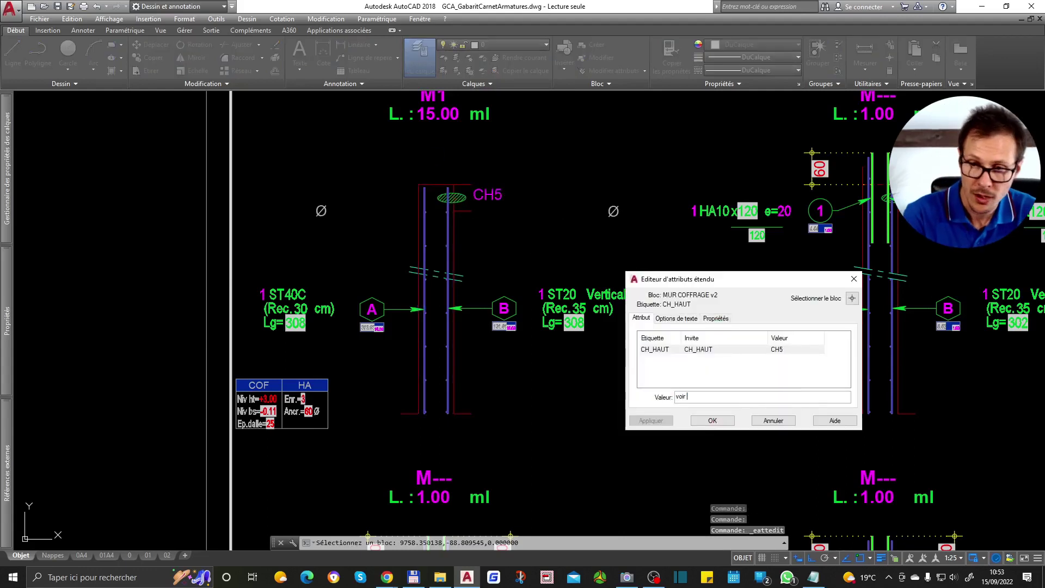
key(BackSpace)
key(BackSpace)
key(BackSpace)
key(BackSpace)
key(BackSpace)
text(pl)
text(évoir)
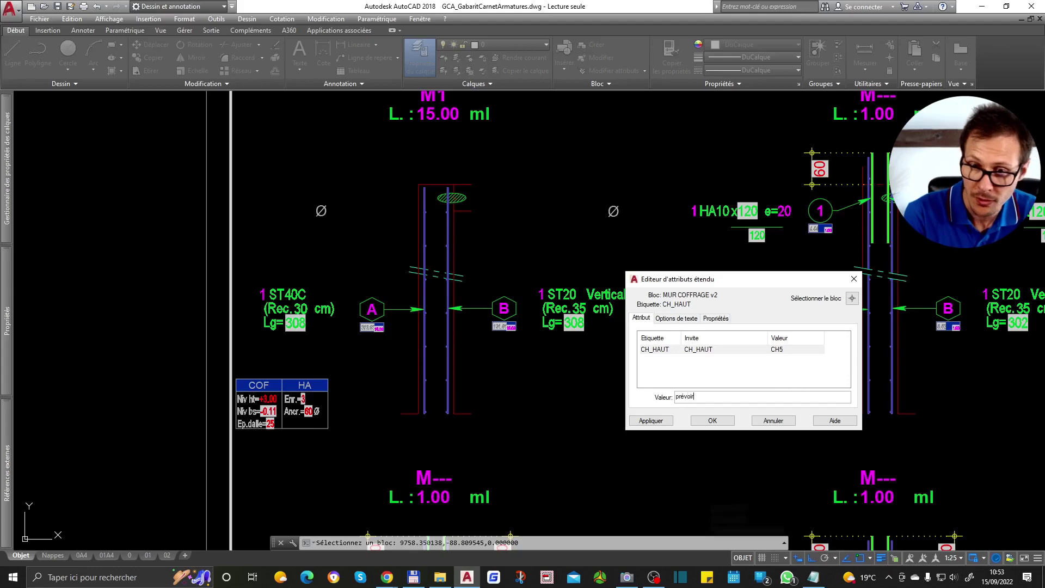
key(Return)
text(+)
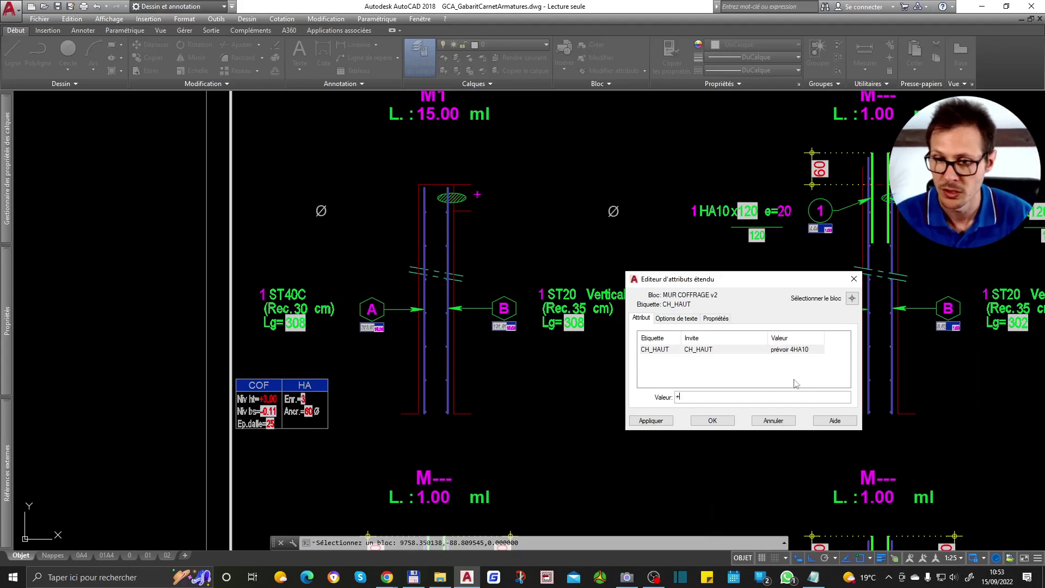
click(729, 421)
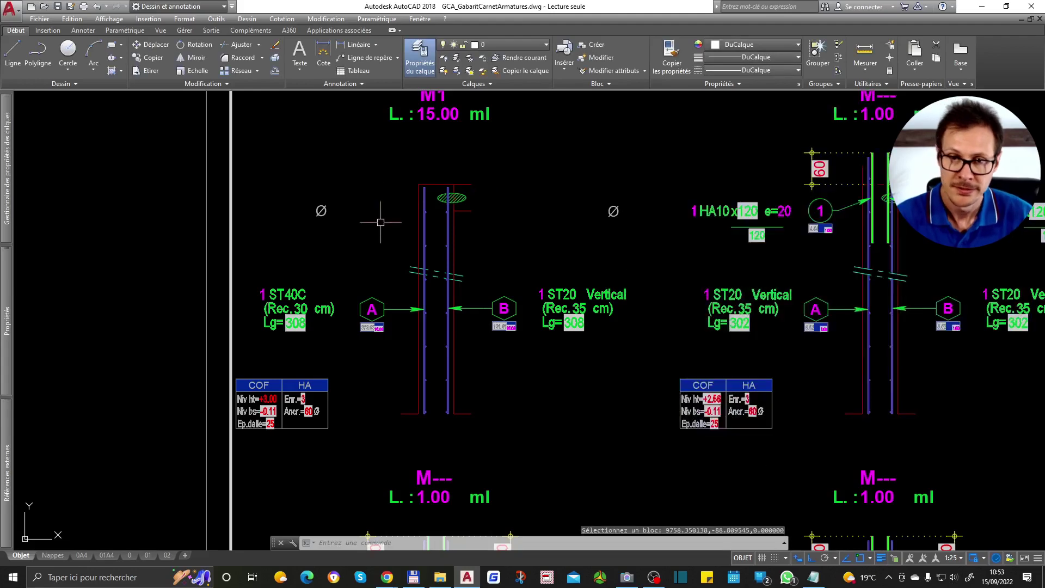
Step: Explode wall M1's formwork block and erase its CH_HAUT text and hatched ellipse
click(462, 199)
scroll(457, 177, up, 5)
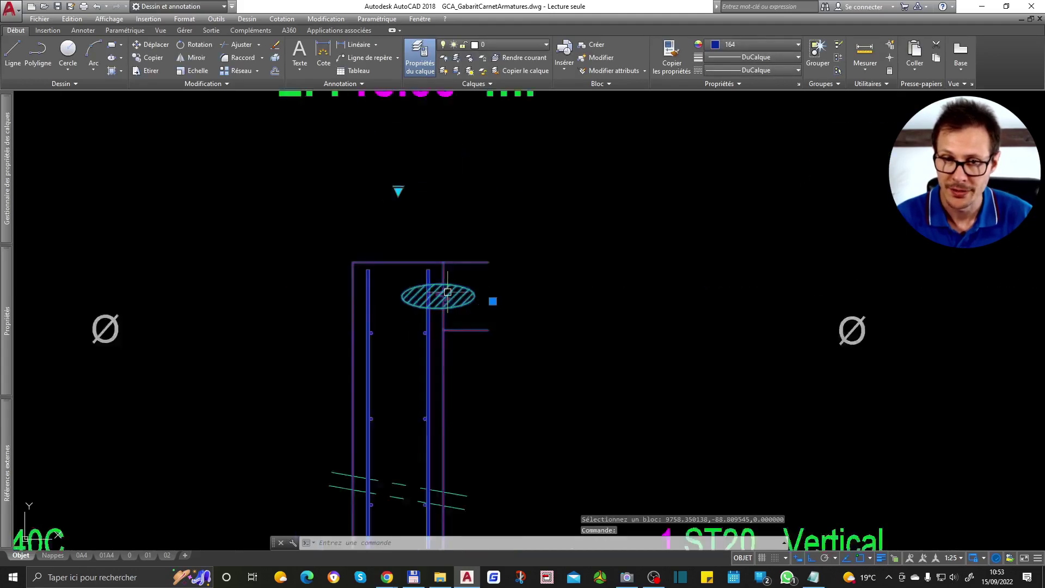
scroll(447, 291, down, 5)
text(DE)
key(Return)
scroll(458, 286, up, 3)
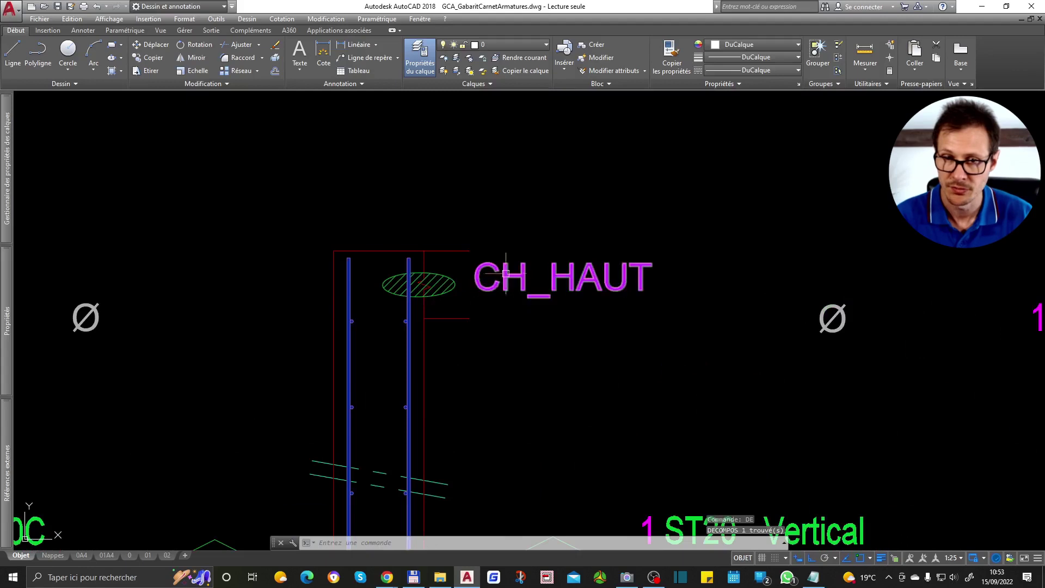
click(667, 267)
click(445, 295)
key(Delete)
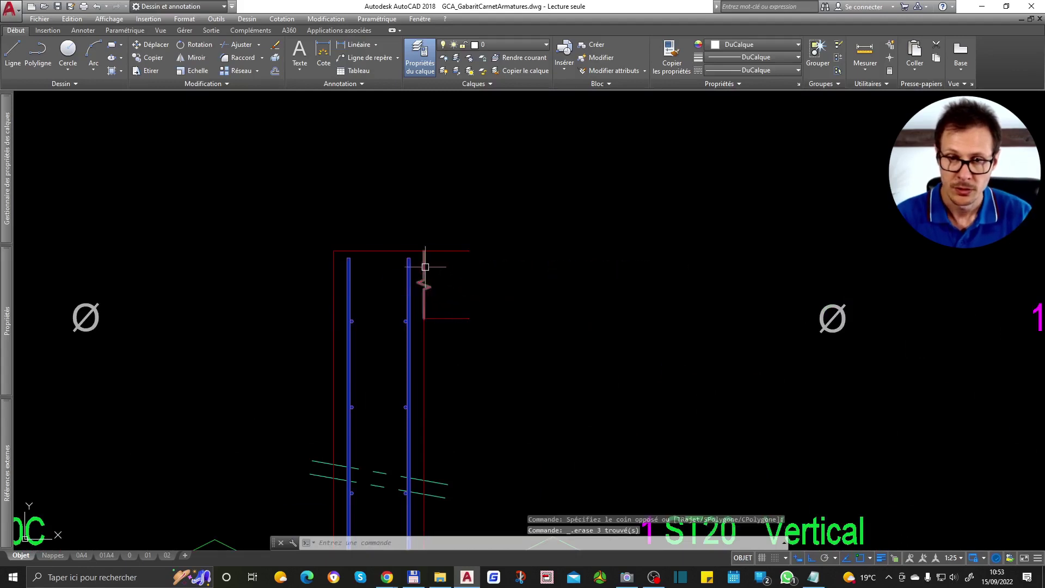
Step: Stretch the free ends of the slab lines at wall M1's head upward so the slab slopes
scroll(446, 264, up, 2)
text(et)
key(Return)
click(692, 144)
click(453, 459)
key(Return)
click(668, 390)
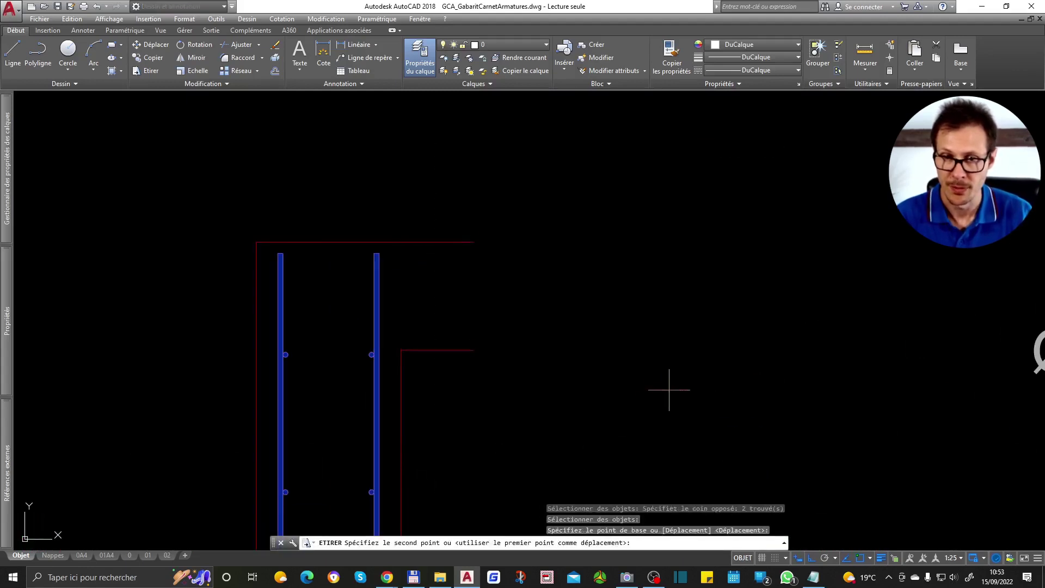
click(669, 371)
scroll(639, 265, down, 4)
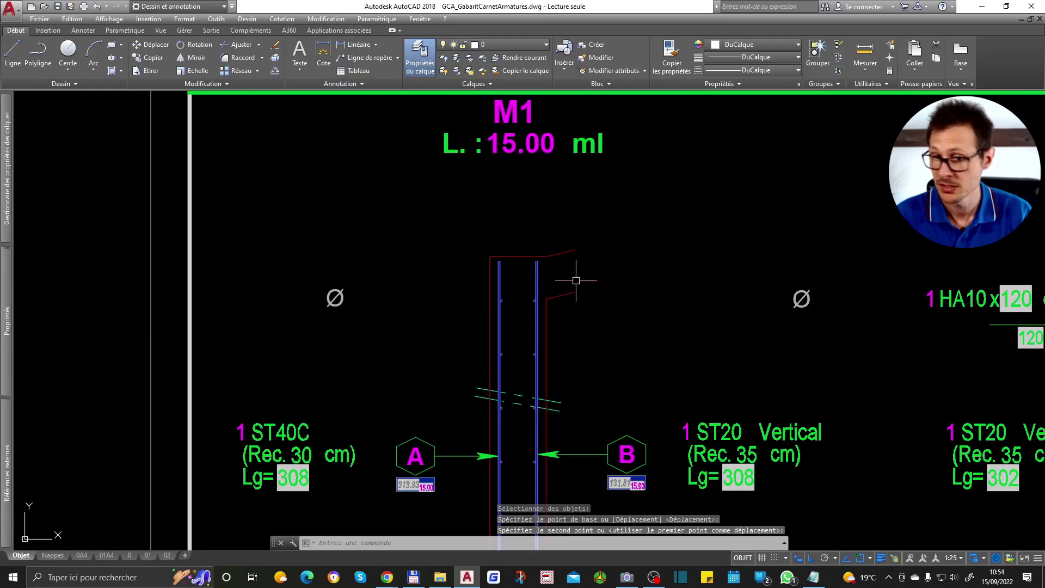
scroll(575, 280, down, 2)
middle_drag(590, 356, 531, 275)
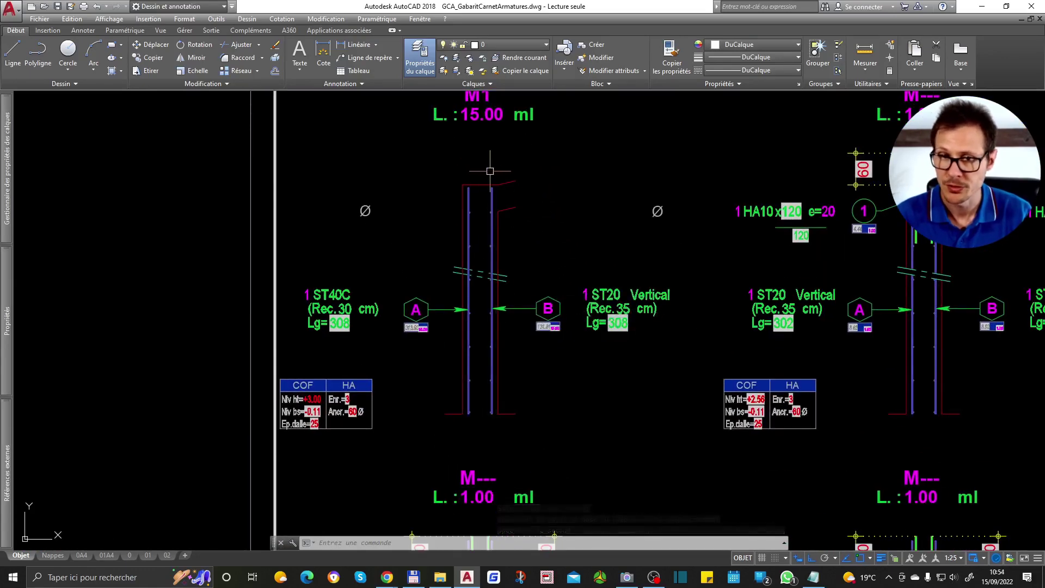
Step: Try exploding the mesh B block of wall M1 and undo the explosion
click(336, 321)
click(646, 296)
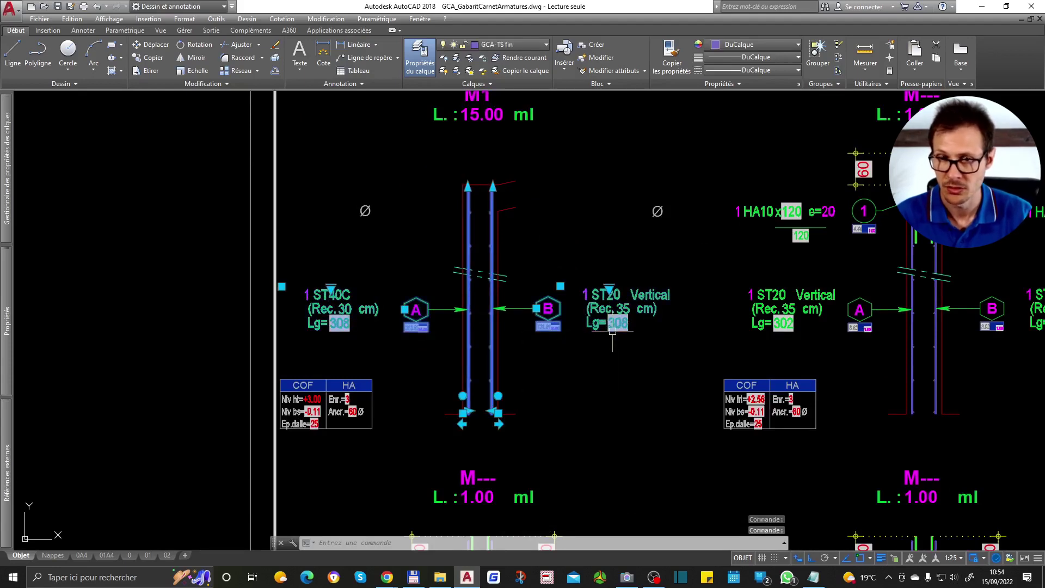
key(Escape)
click(629, 320)
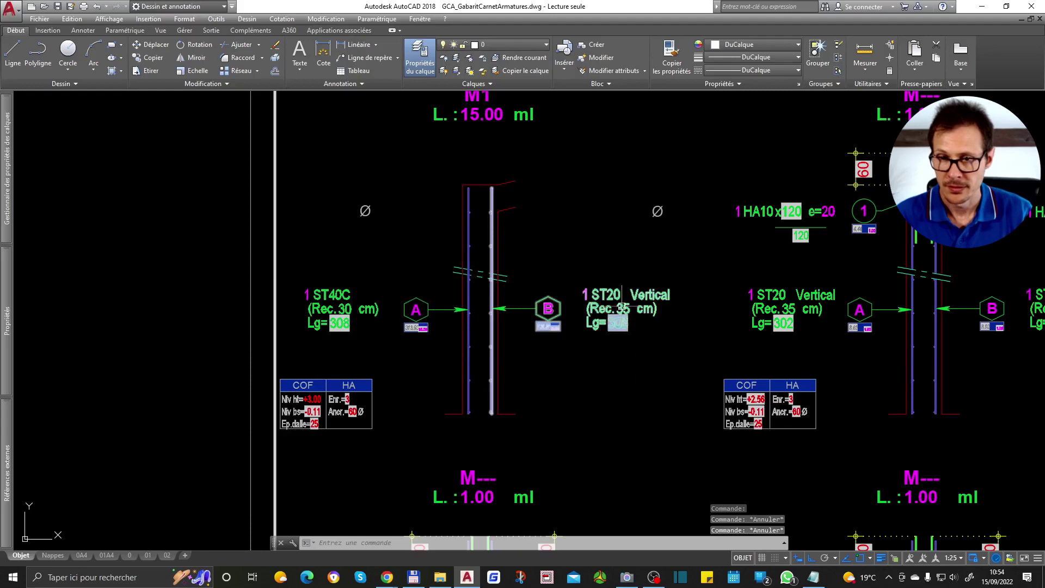
text(decompos)
key(Return)
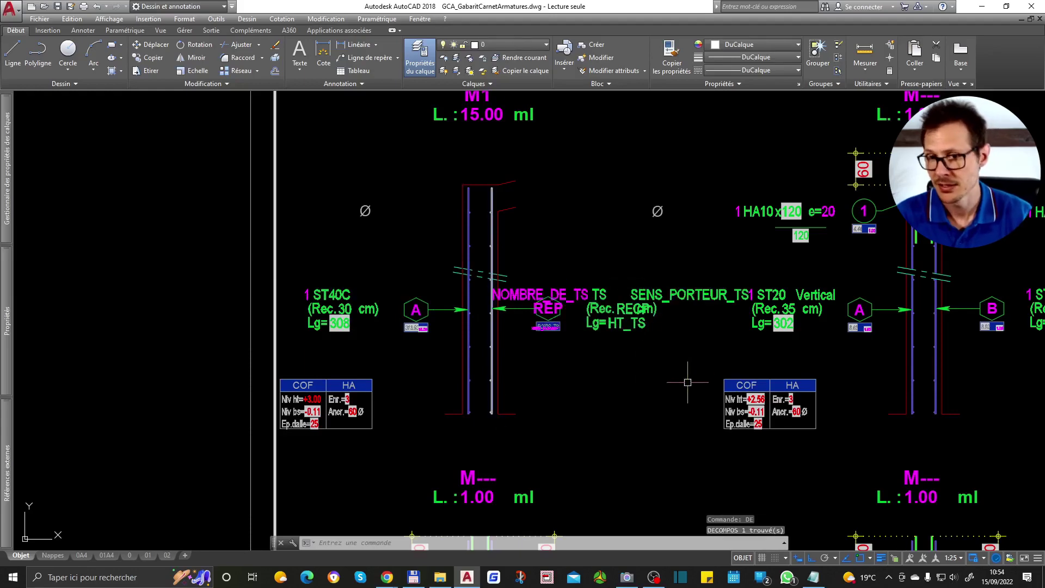
key(Escape)
key(ctrl+z)
scroll(552, 336, up, 8)
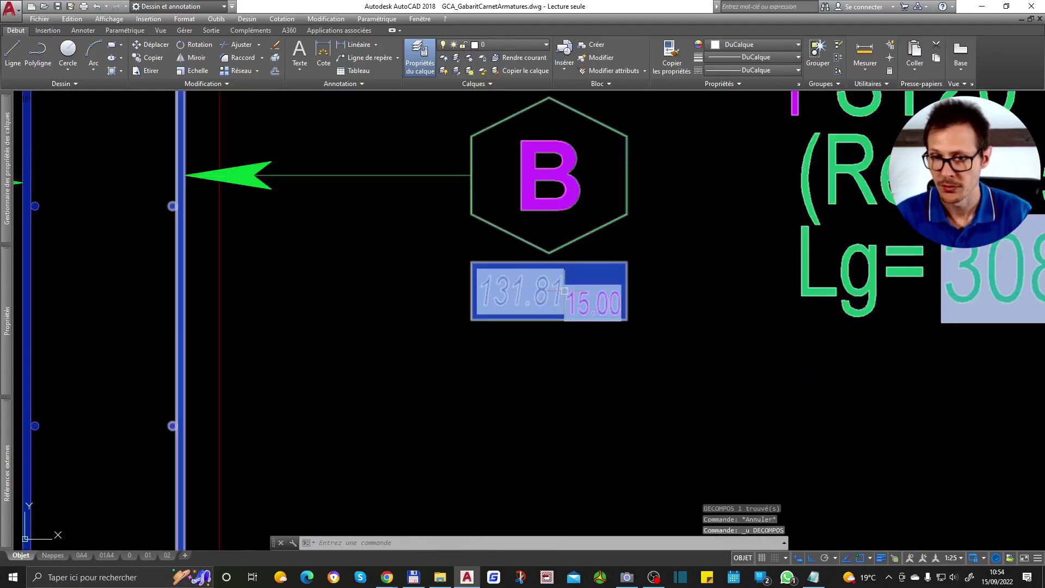
scroll(620, 316, down, 8)
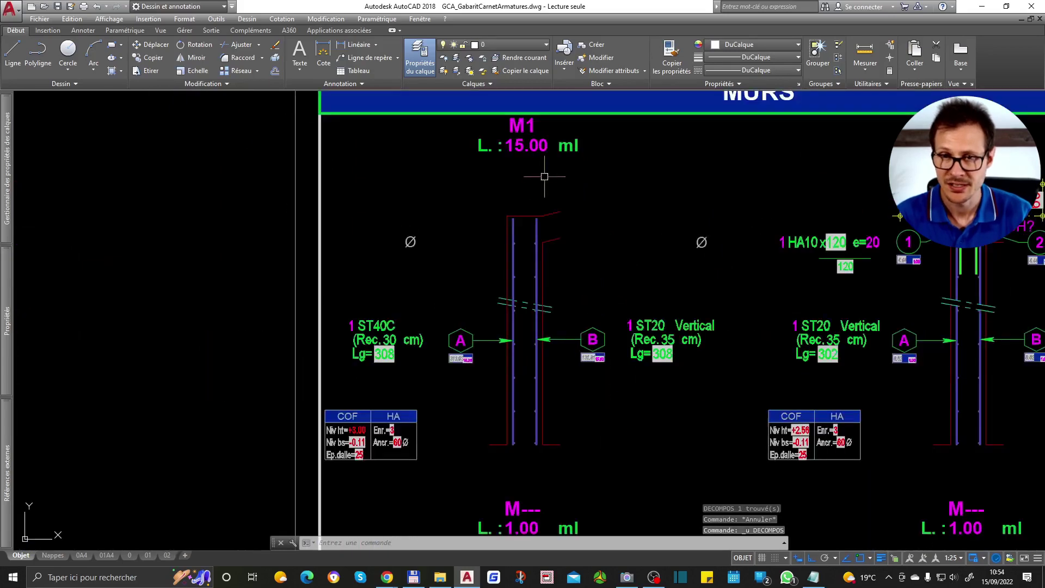
Step: Update the fields of wall M1's mesh B with METTREAJOURCHAMP and check the weights under marks A and B
scroll(634, 323, up, 4)
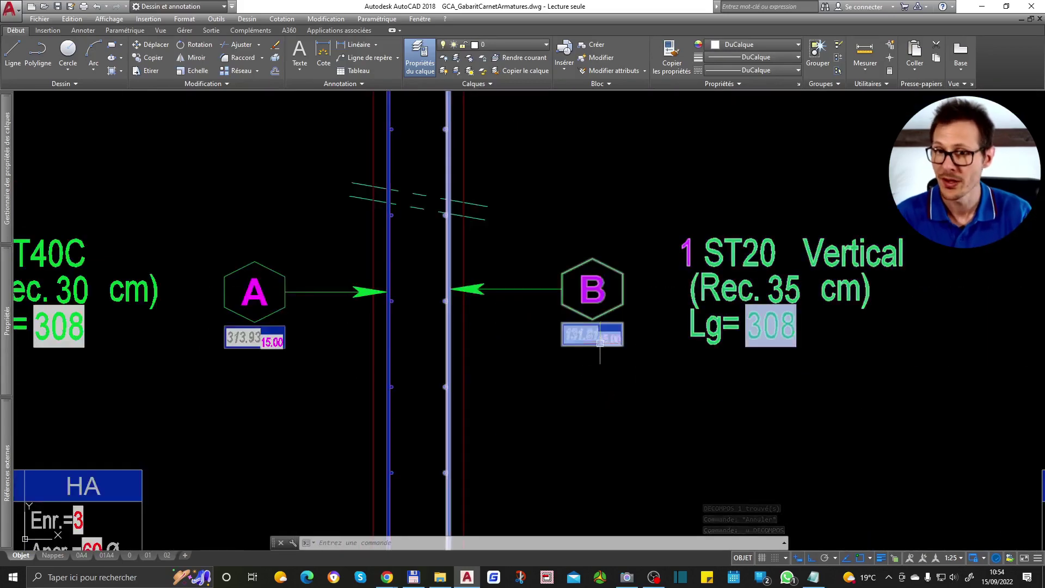
text(met)
key(Return)
click(635, 404)
click(488, 277)
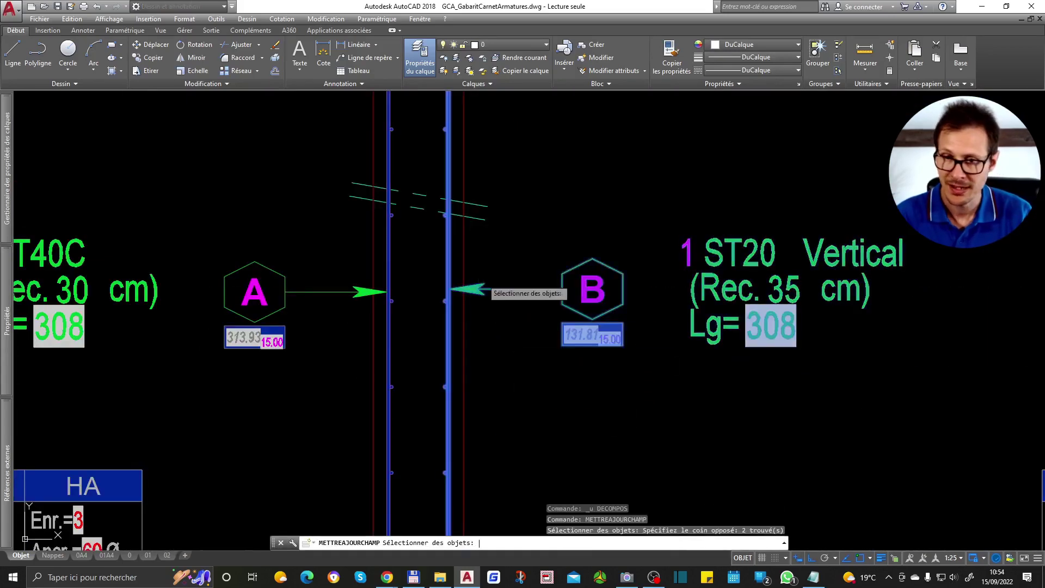
key(Return)
scroll(680, 350, down, 2)
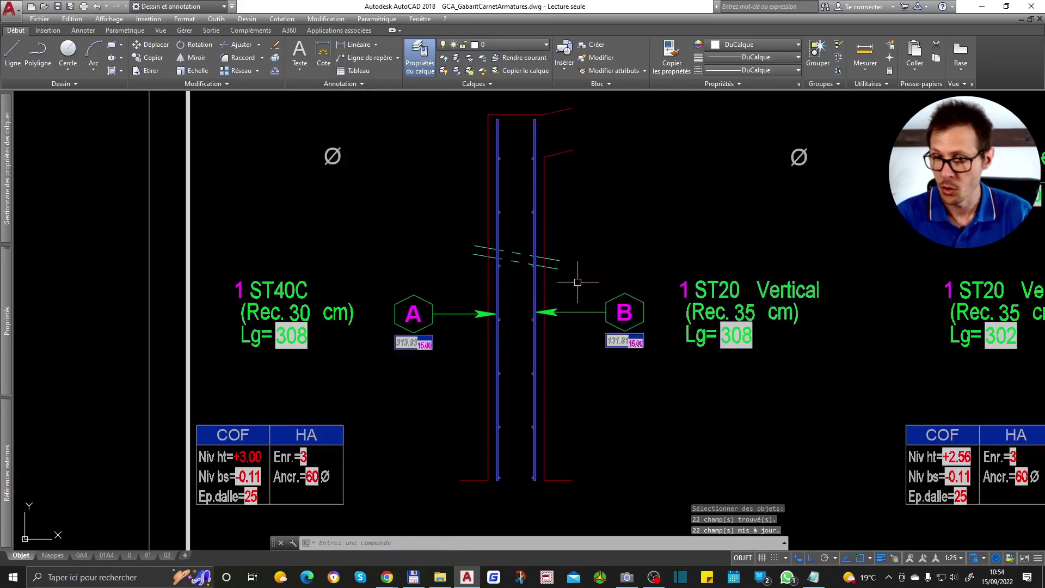
scroll(343, 329, up, 4)
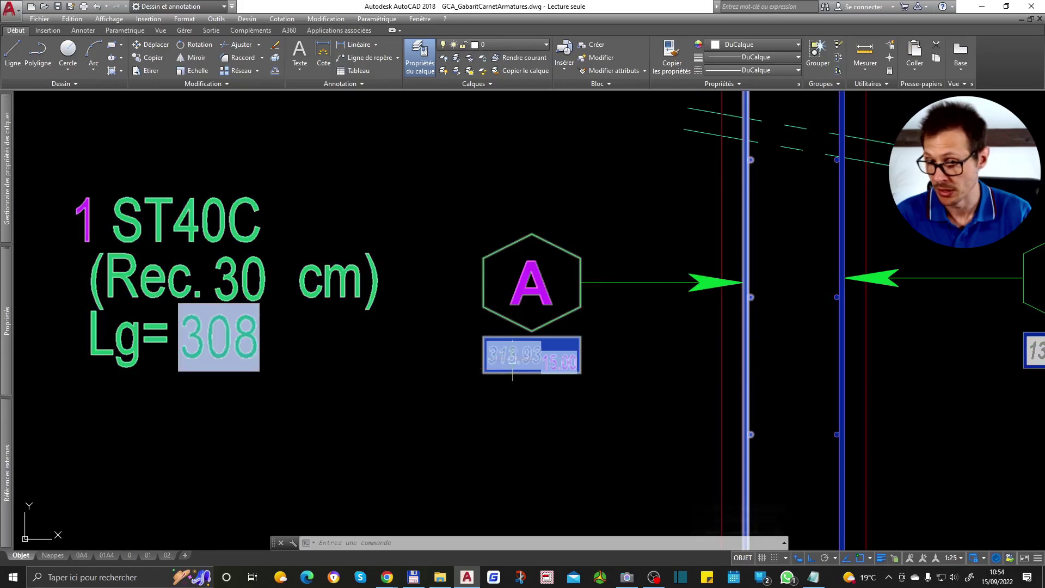
scroll(575, 394, down, 3)
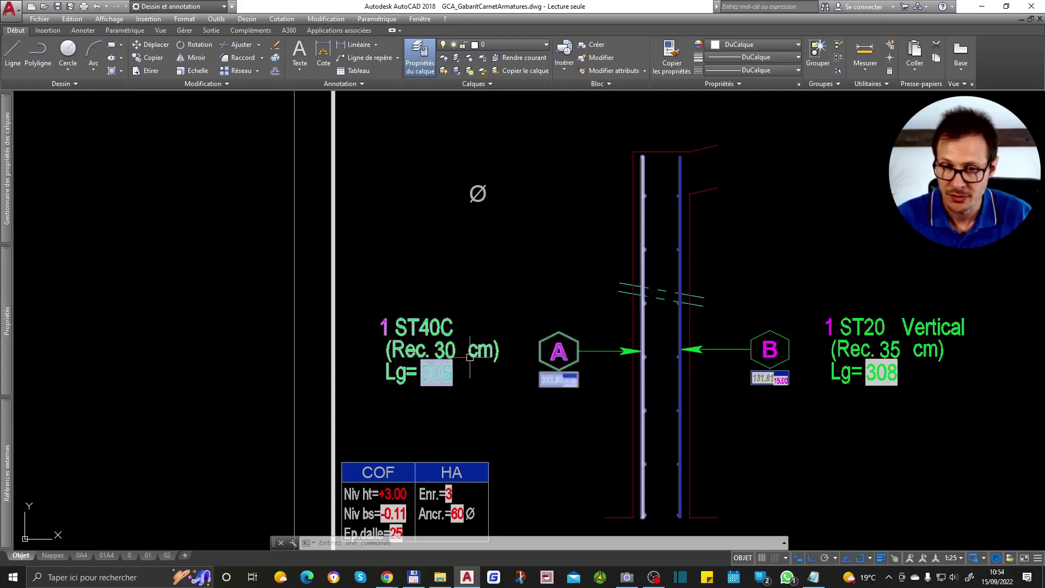
middle_drag(459, 350, 472, 320)
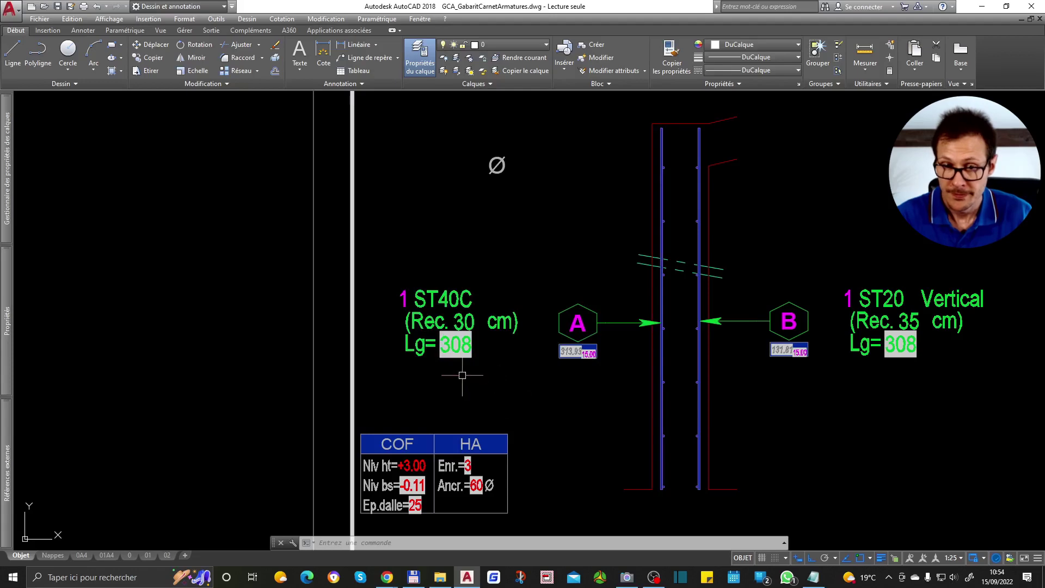
Step: Switch the wall detail beside M1 to "Élément sans échelle (6 par page)" with the "TS et/ou HA" option
scroll(630, 377, down, 5)
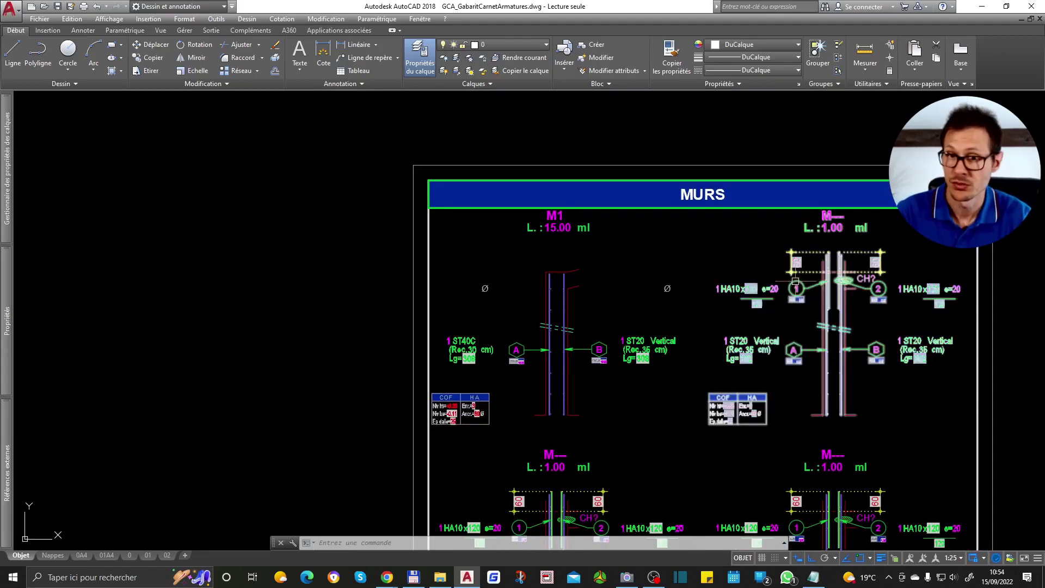
mouse_move(642, 341)
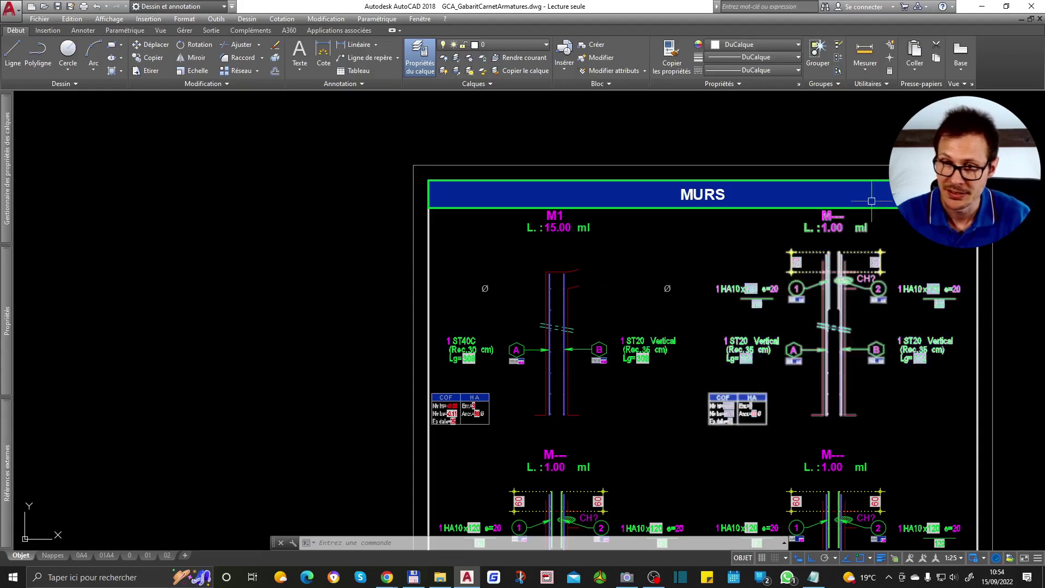
click(834, 218)
middle_drag(857, 254, 726, 235)
click(694, 194)
mouse_move(732, 214)
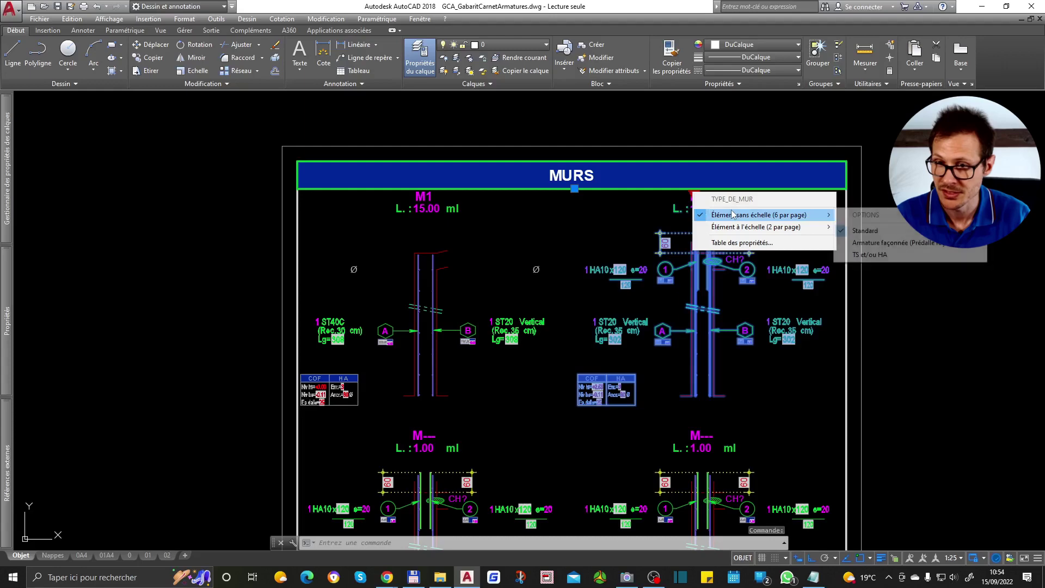
click(926, 248)
scroll(729, 259, up, 2)
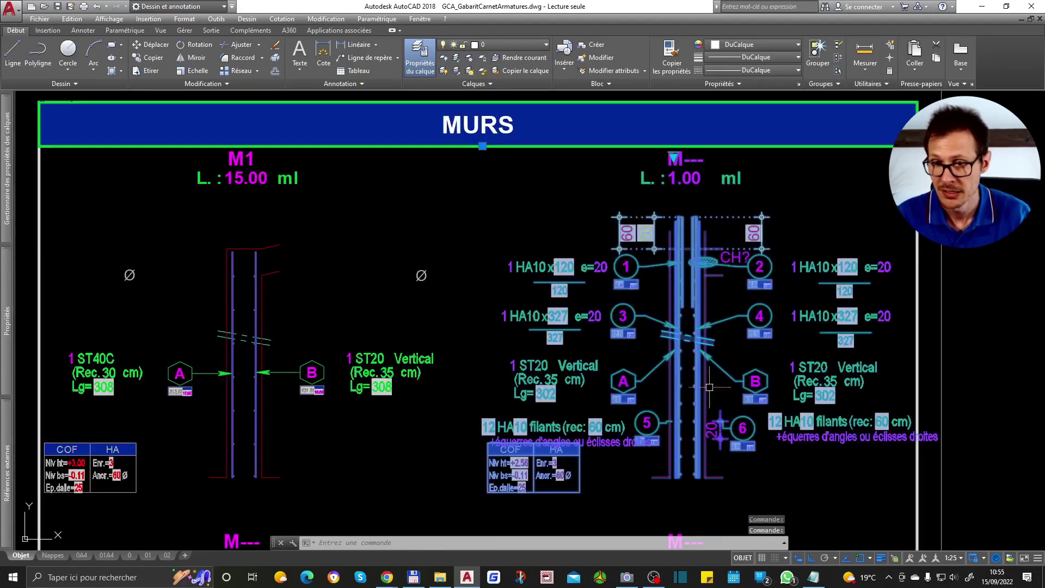
Step: Try the "Élément sans échelle (6 par page)" variant with the set-back upper wall on the detail beside M1 and inspect its bars
scroll(699, 353, up, 2)
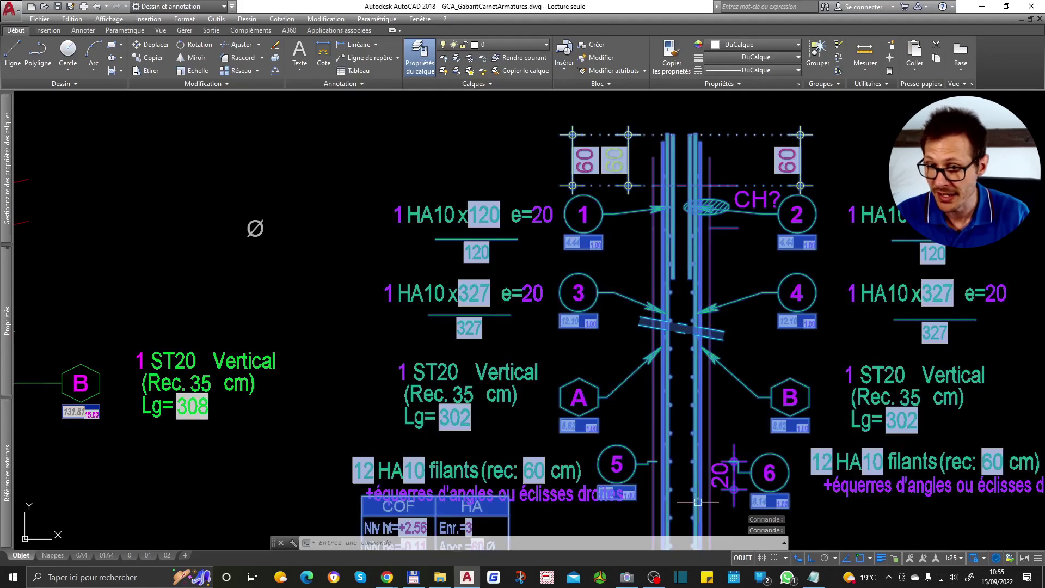
scroll(671, 360, down, 2)
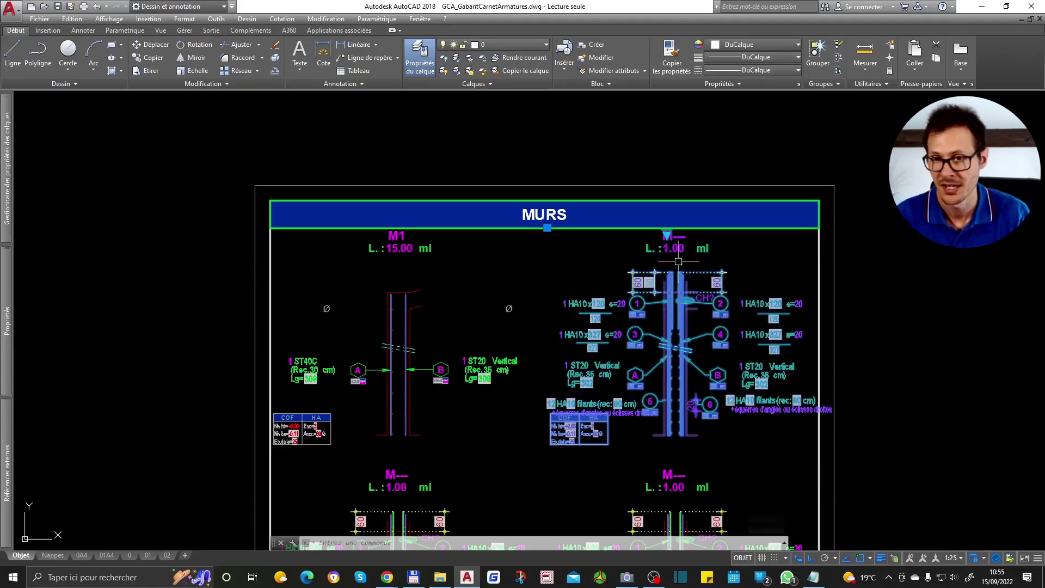
click(667, 234)
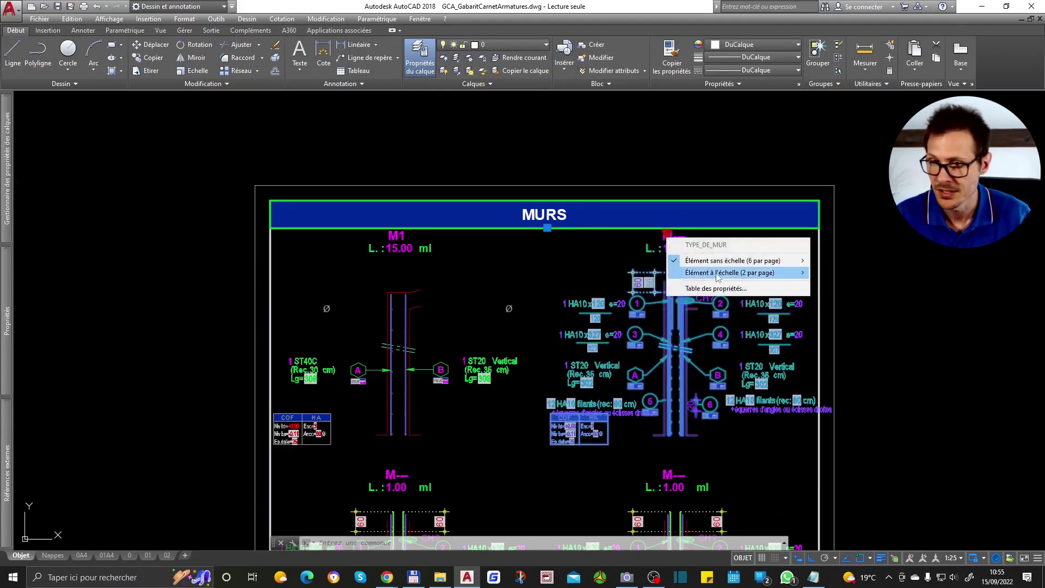
mouse_move(734, 261)
click(878, 288)
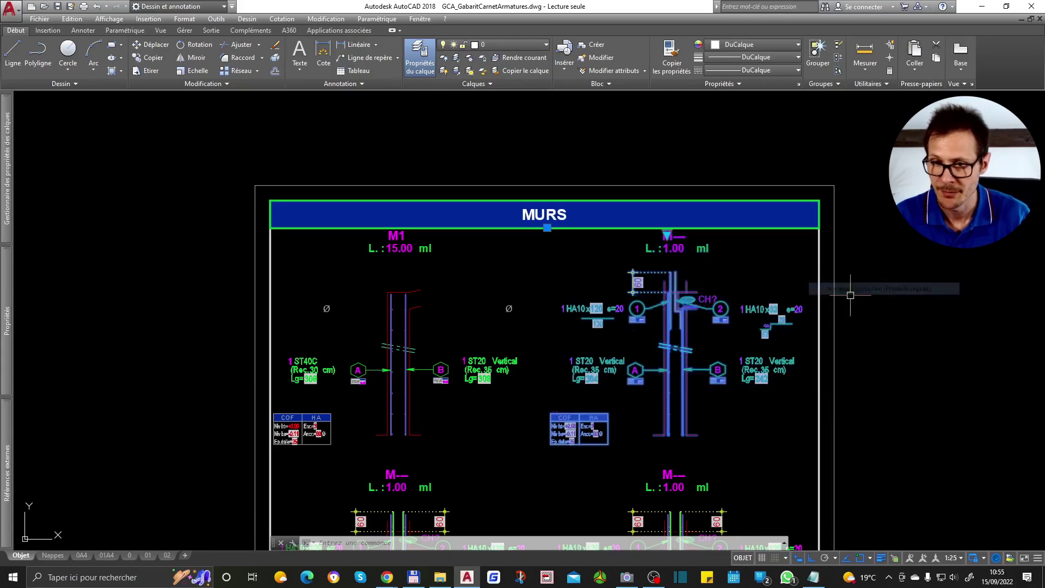
scroll(665, 293, up, 6)
scroll(695, 219, down, 1)
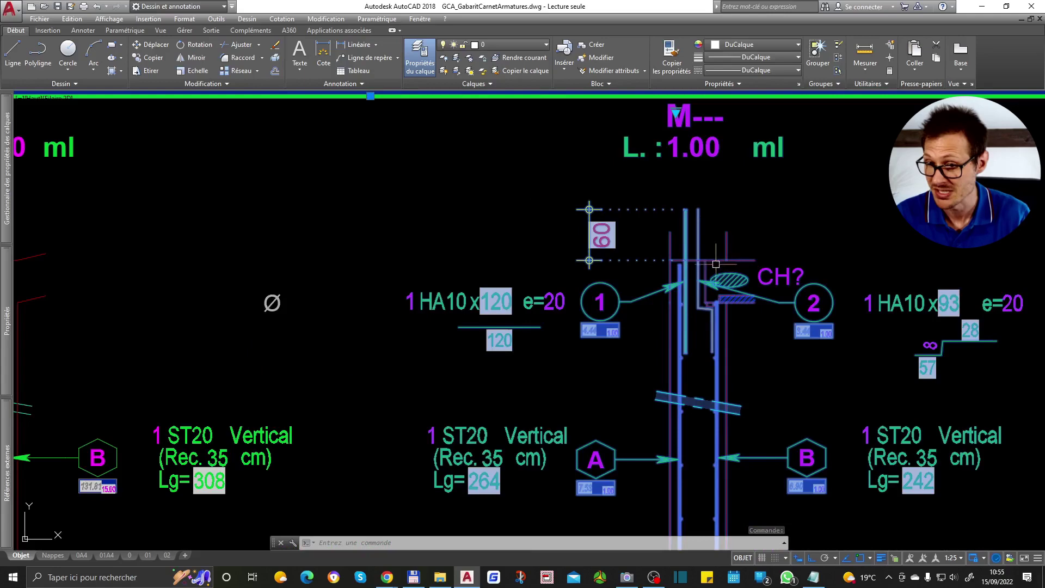
scroll(677, 333, down, 2)
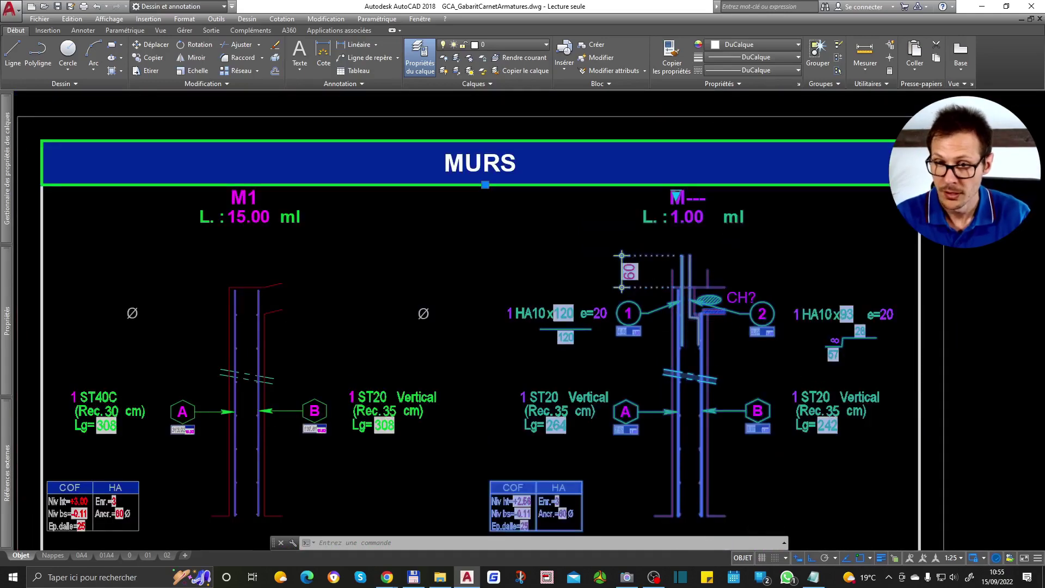
scroll(653, 256, down, 1)
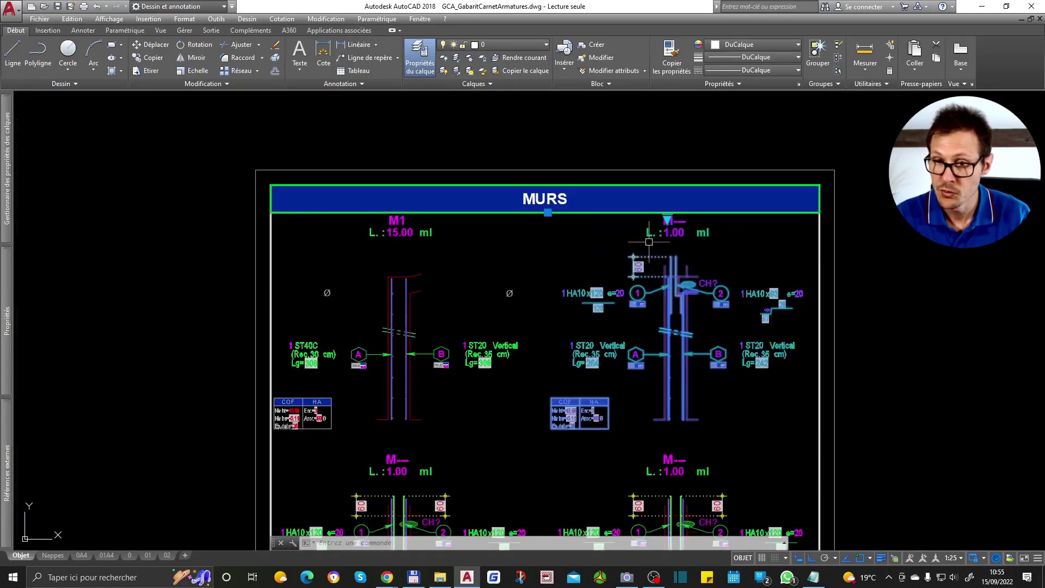
Step: Set the wall detail beside M1 to the "Standard" variant of "Élément sans échelle (6 par page)" and explode it
right_click(667, 218)
mouse_move(731, 245)
click(859, 257)
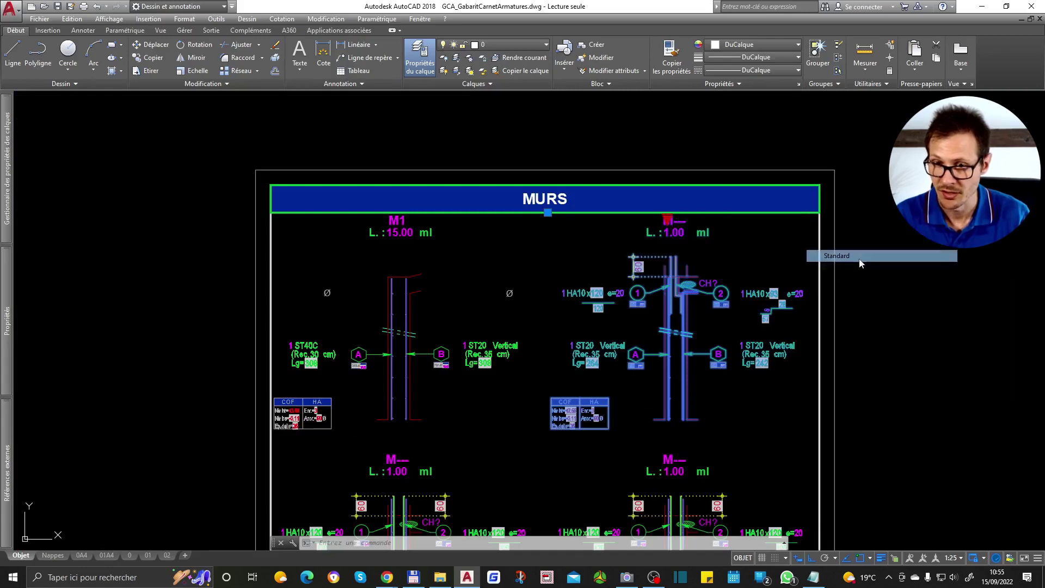
text(de)
key(Return)
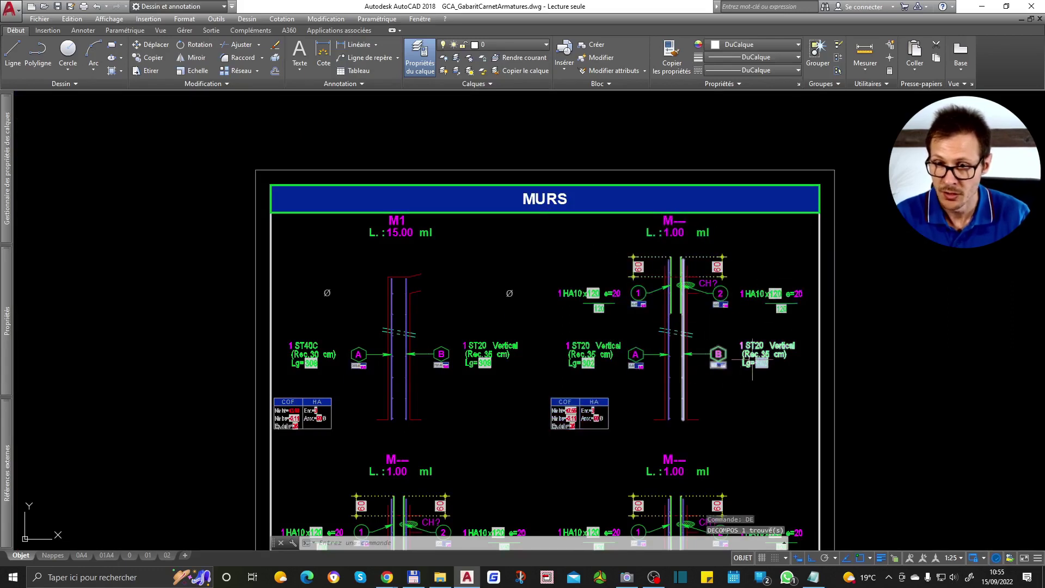
Step: Set mesh B of the wall beside M1 to "Pas d'armature" and delete its leftover leader arrow
click(742, 342)
right_click(756, 341)
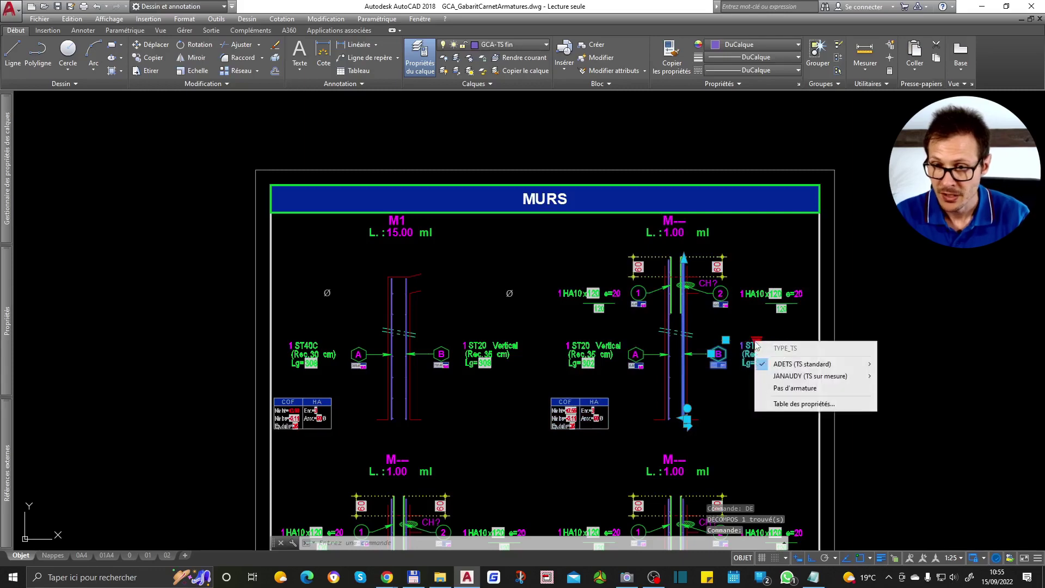
click(791, 388)
key(Escape)
scroll(666, 323, up, 2)
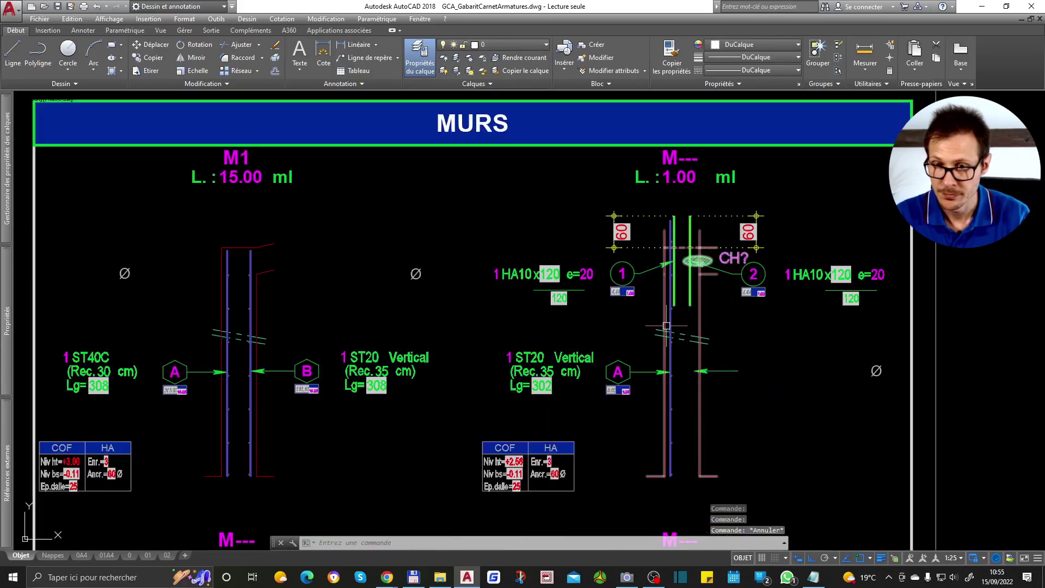
click(727, 364)
click(704, 389)
key(Delete)
Step: Set mesh A of the wall beside M1 to ADETS standard mesh PAF10 with the "Filant" anchorage
click(670, 316)
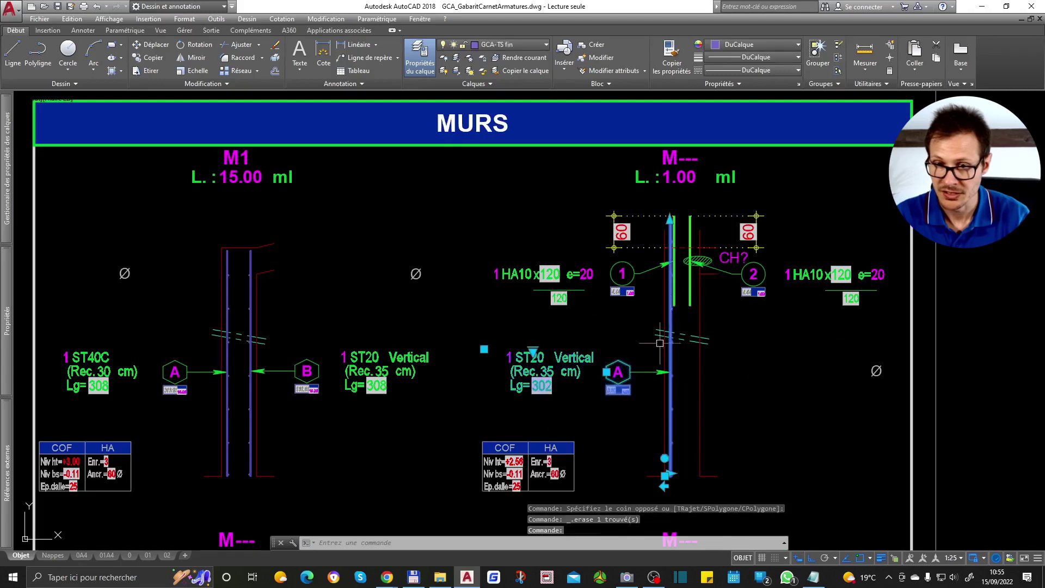
click(533, 350)
mouse_move(626, 375)
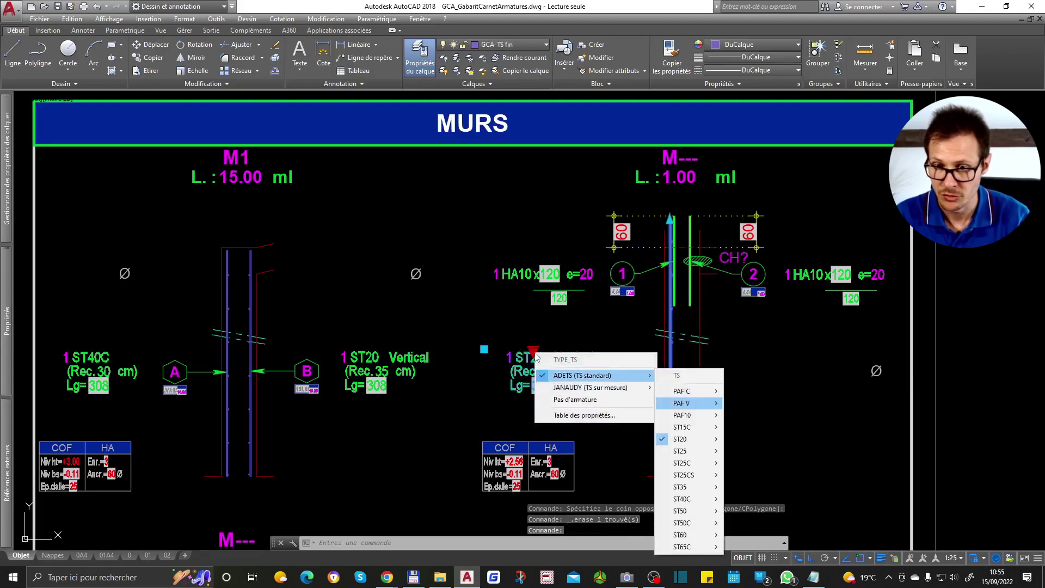
mouse_move(687, 415)
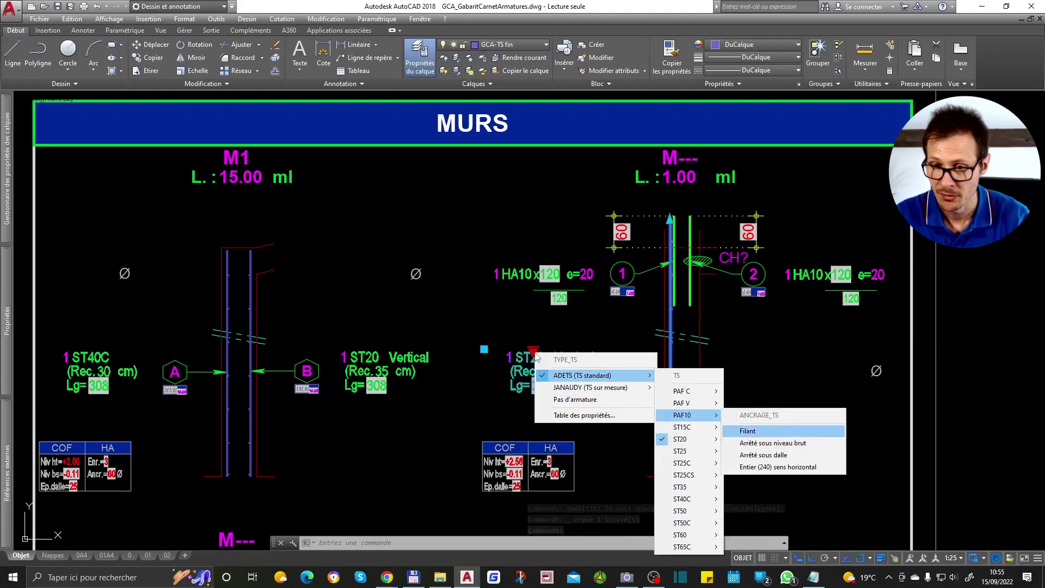
click(747, 431)
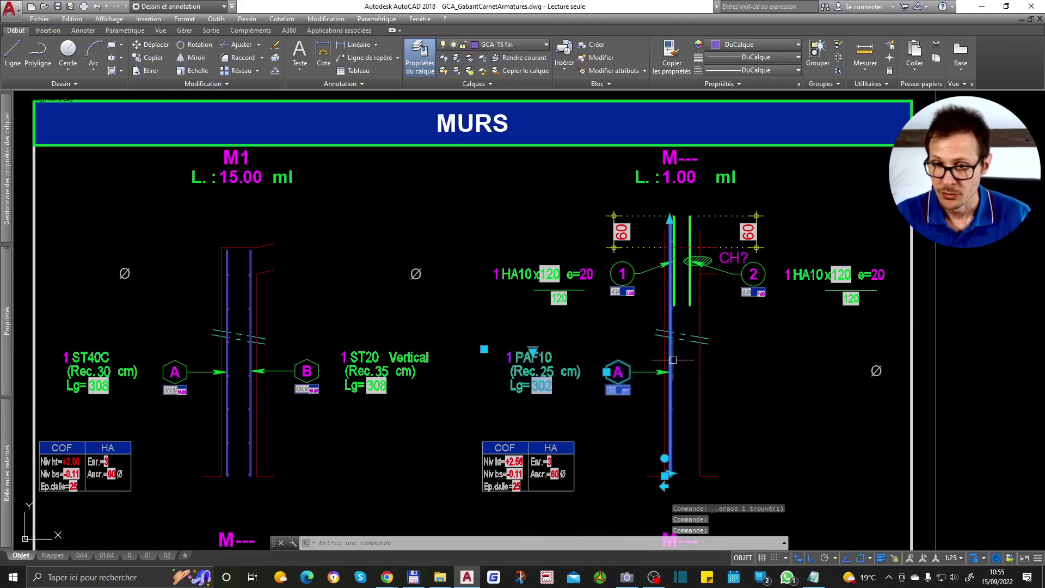
Step: Shift mesh A's line to the middle of the wall and stretch its leader arrow to reach it
click(670, 473)
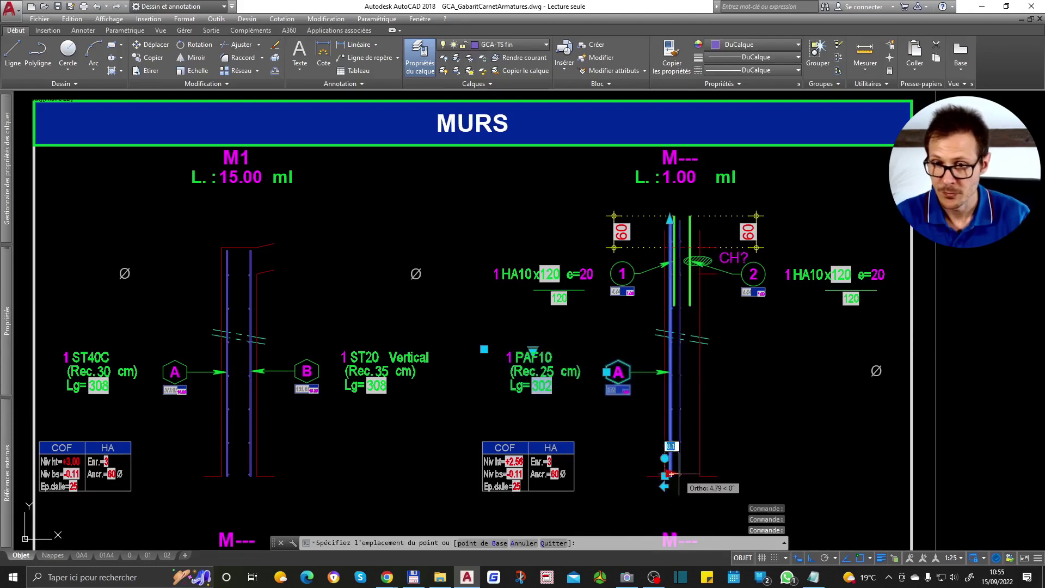
key(Escape)
click(659, 372)
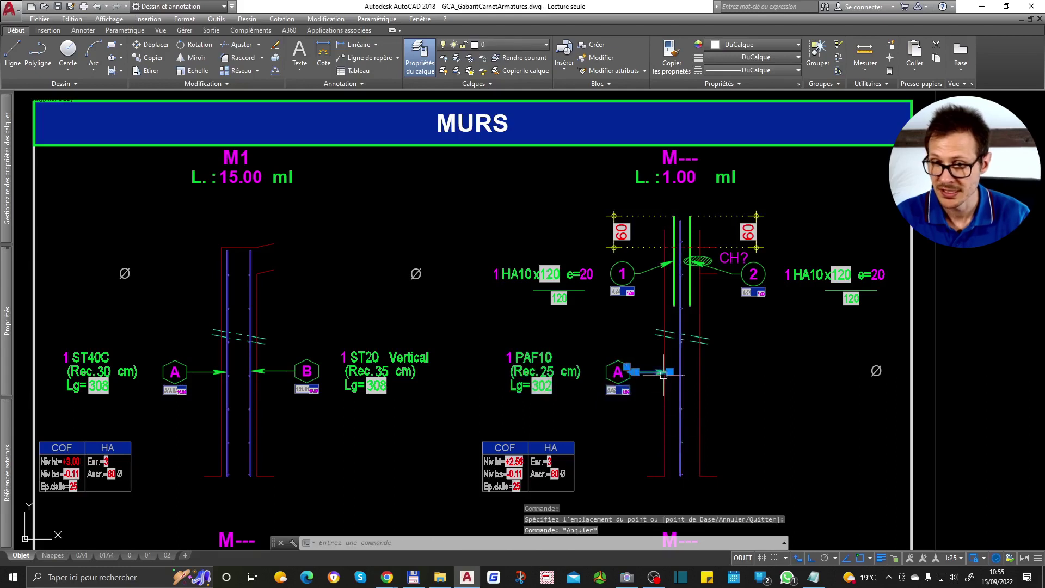
click(669, 372)
key(Escape)
key(Escape)
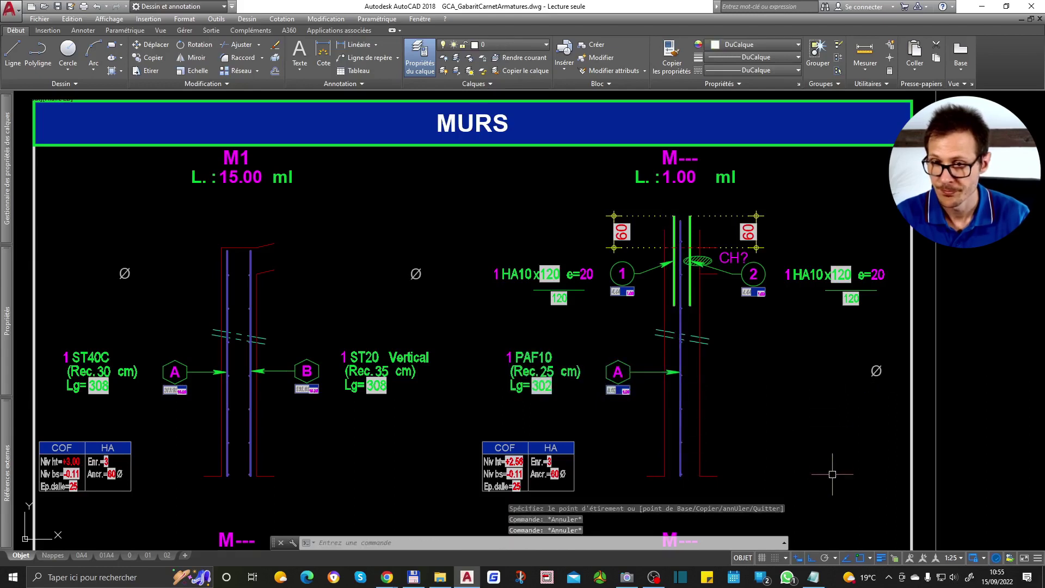
Step: Update the fields of the wall detail beside M1 with METTREAJOURCHAMP and check mesh A's length
text(mc)
key(Return)
click(826, 329)
click(523, 420)
key(Return)
key(Return)
scroll(558, 403, up, 3)
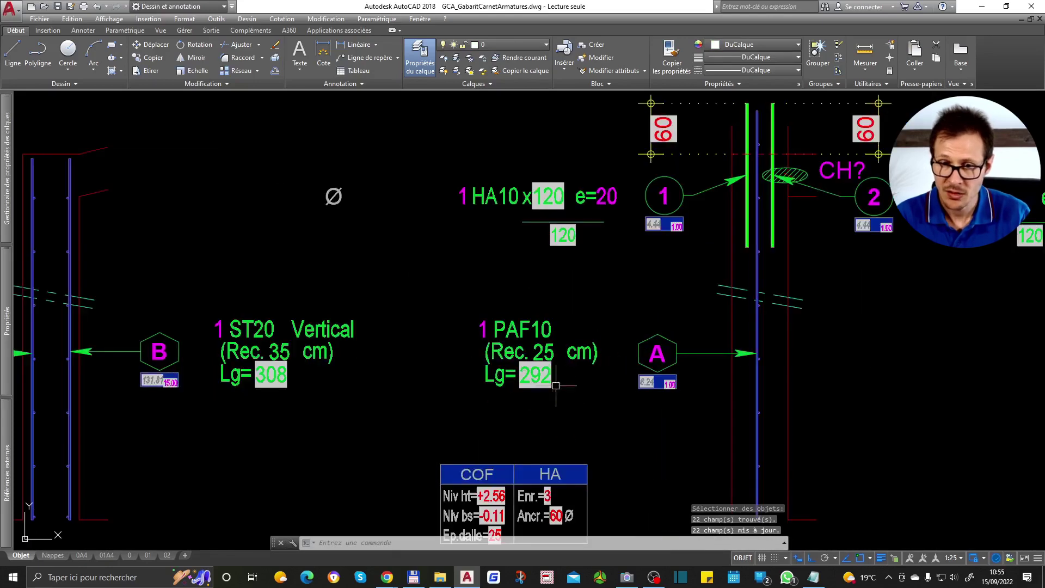
scroll(615, 328, down, 3)
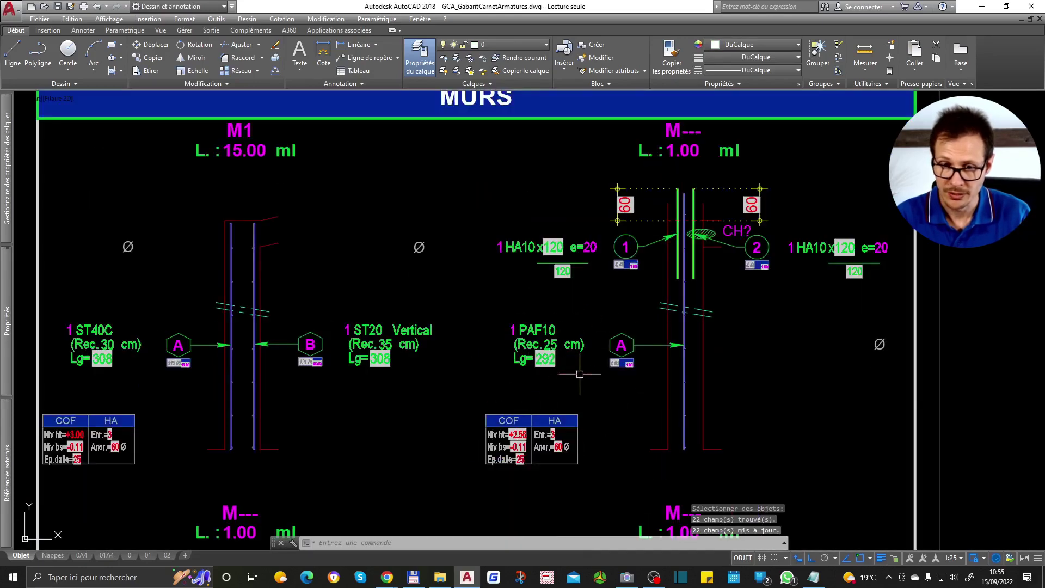
Step: Update the fields of the page's other wall details with METTREAJOURCHAMP
scroll(775, 287, down, 2)
scroll(572, 458, up, 2)
key(Return)
click(770, 401)
click(248, 459)
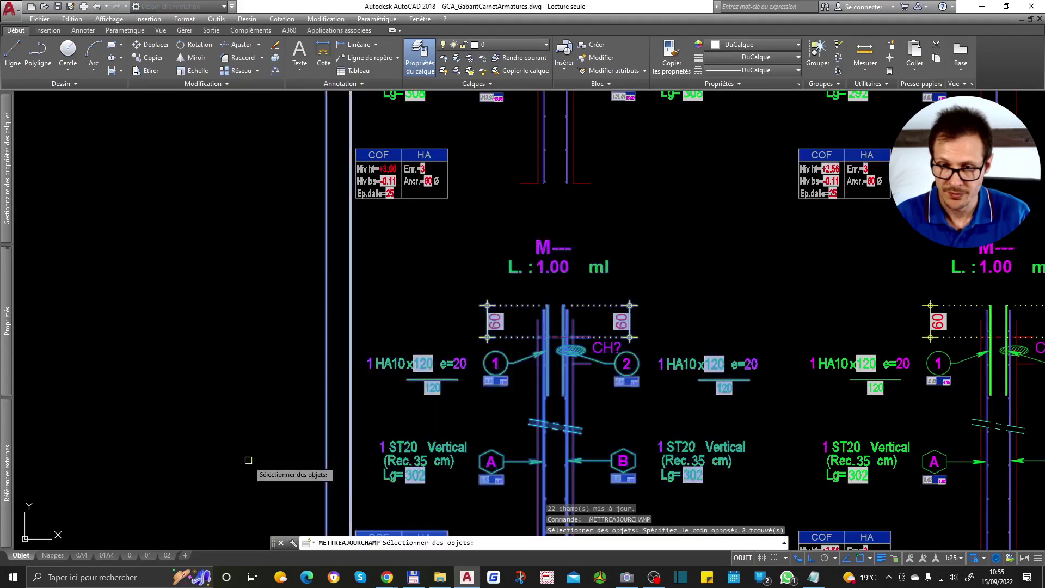
key(Return)
scroll(326, 414, down, 4)
scroll(513, 336, up, 4)
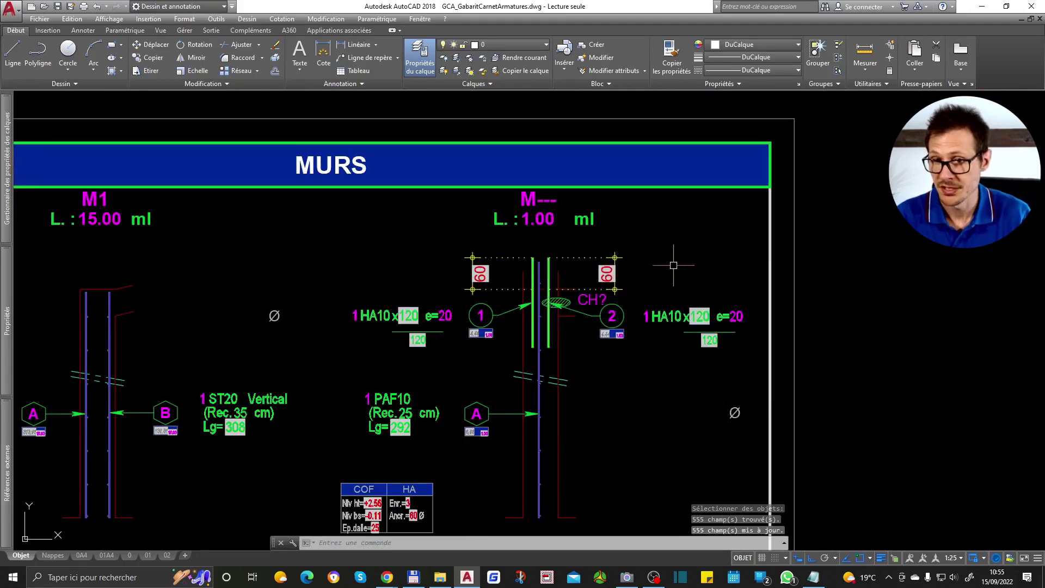
Step: Name the wall detail beside M1 "M2" and set its length to 20.00 ml
double_click(541, 197)
text(M2)
key(Return)
key(Return)
Step: Update the fields of wall detail M2 twice with METTREAJOURCHAMP, checking the weight under mark 1
middle_drag(566, 406, 772, 319)
text(Me)
key(Return)
click(867, 168)
click(568, 422)
key(Return)
key(Return)
click(890, 154)
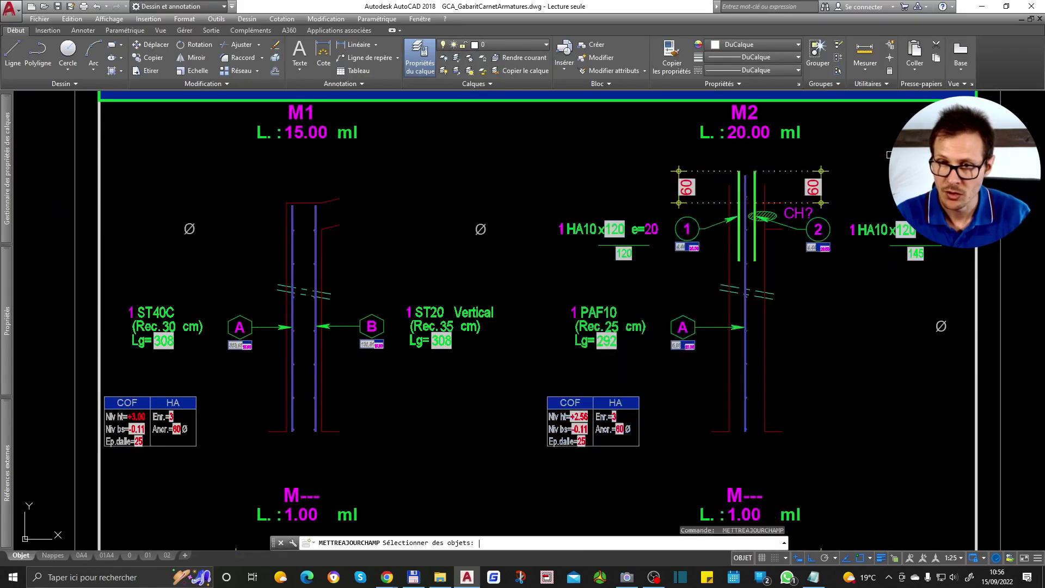
click(670, 431)
scroll(694, 244, up, 8)
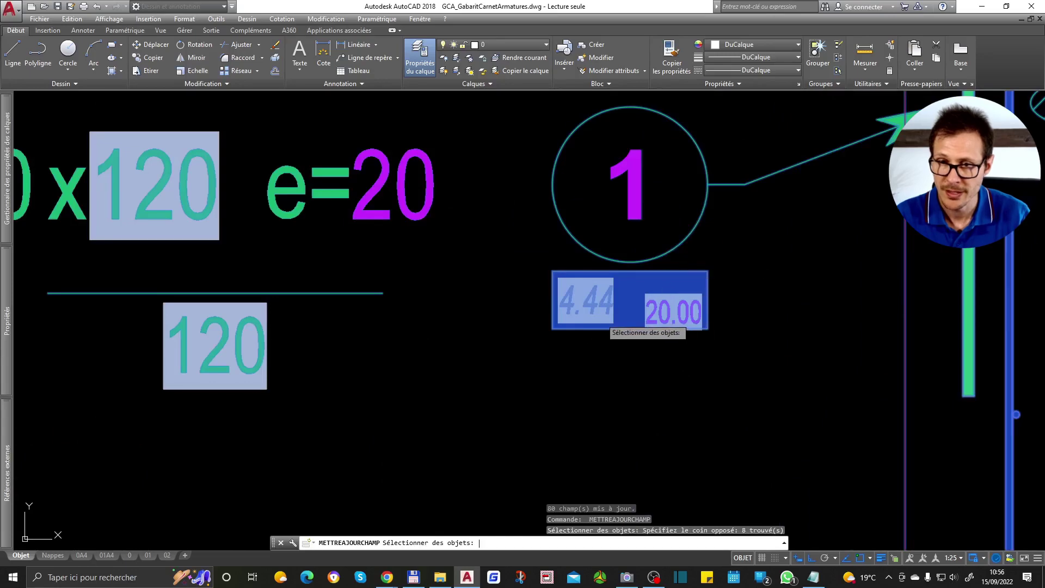
key(Return)
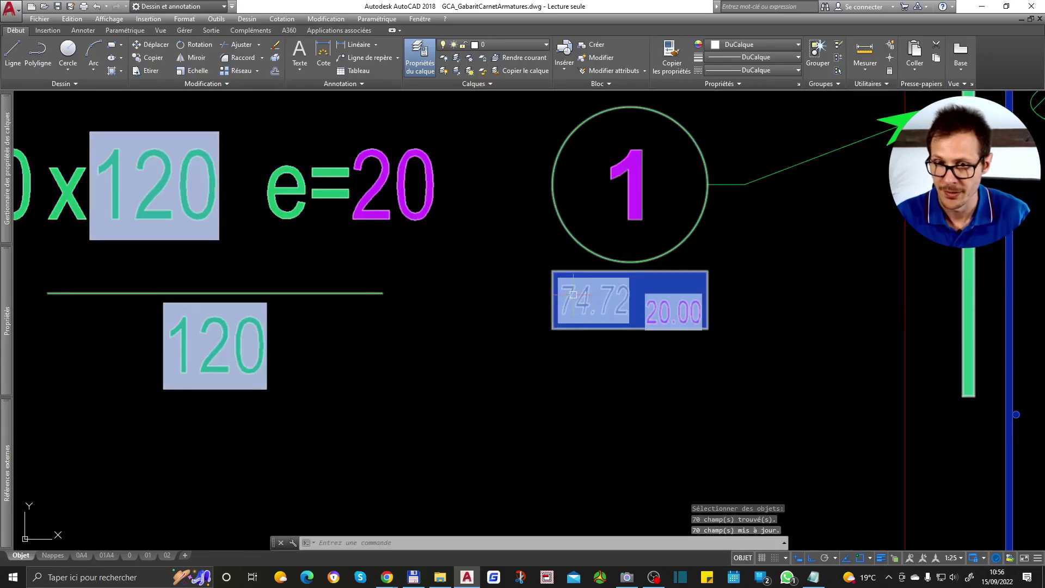
Step: Examine the POIDS_HA field formula of M2's mark 1 bars and its nested bar-count formula, closing both without changes
scroll(630, 318, down, 4)
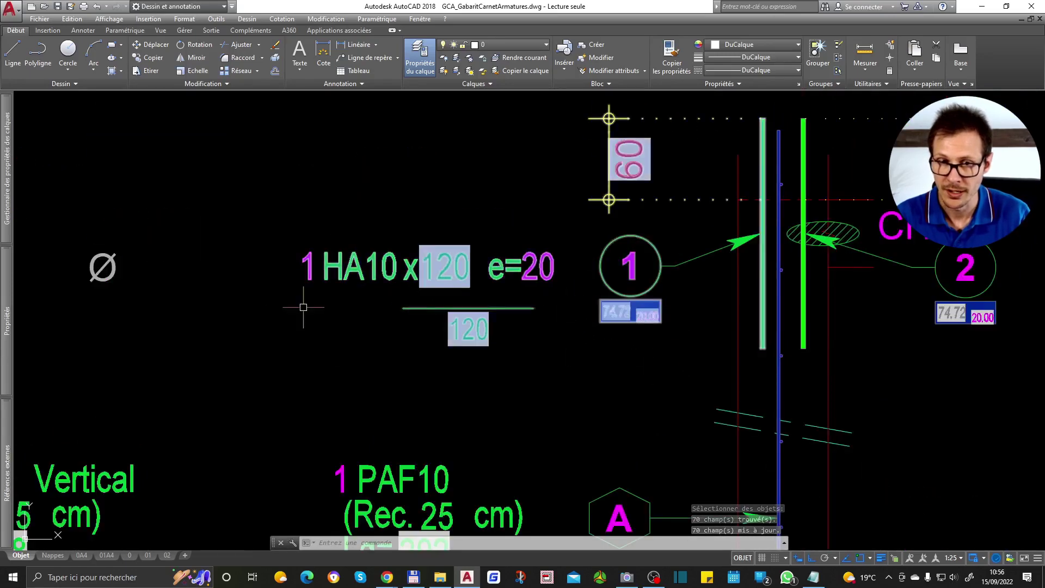
scroll(622, 299, up, 2)
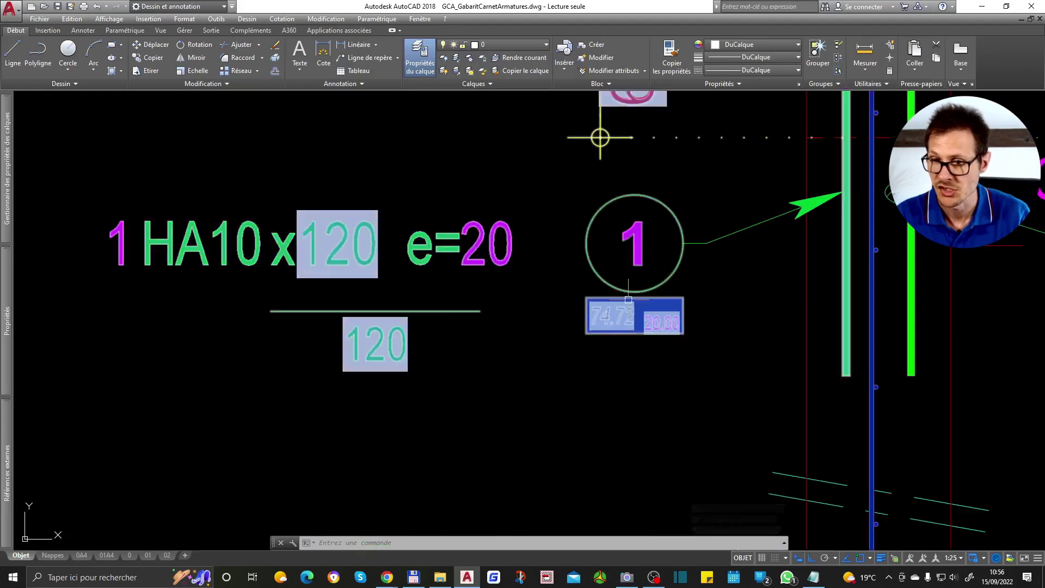
double_click(621, 315)
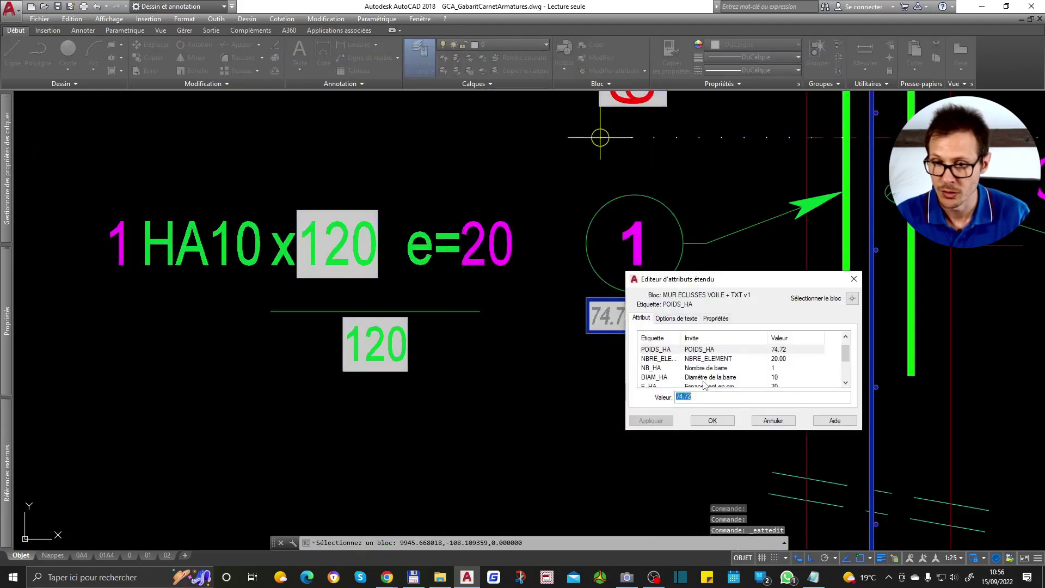
double_click(687, 398)
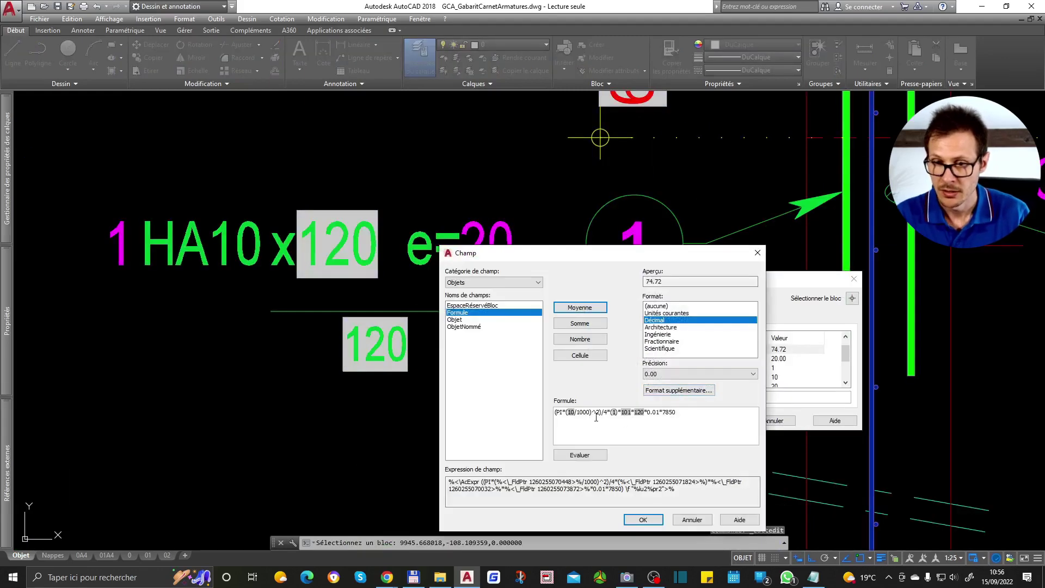
double_click(628, 416)
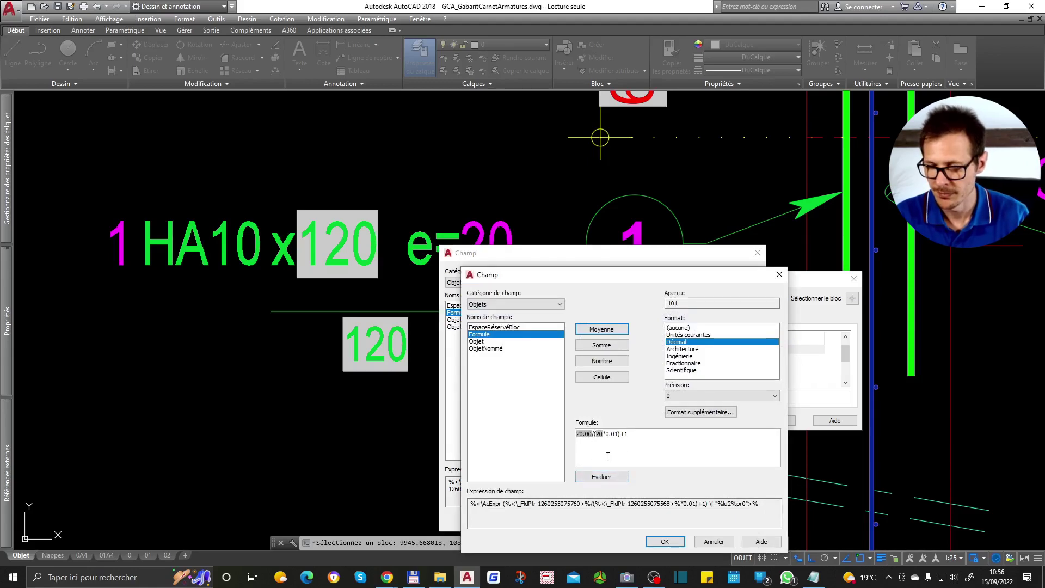
key(Escape)
key(Escape)
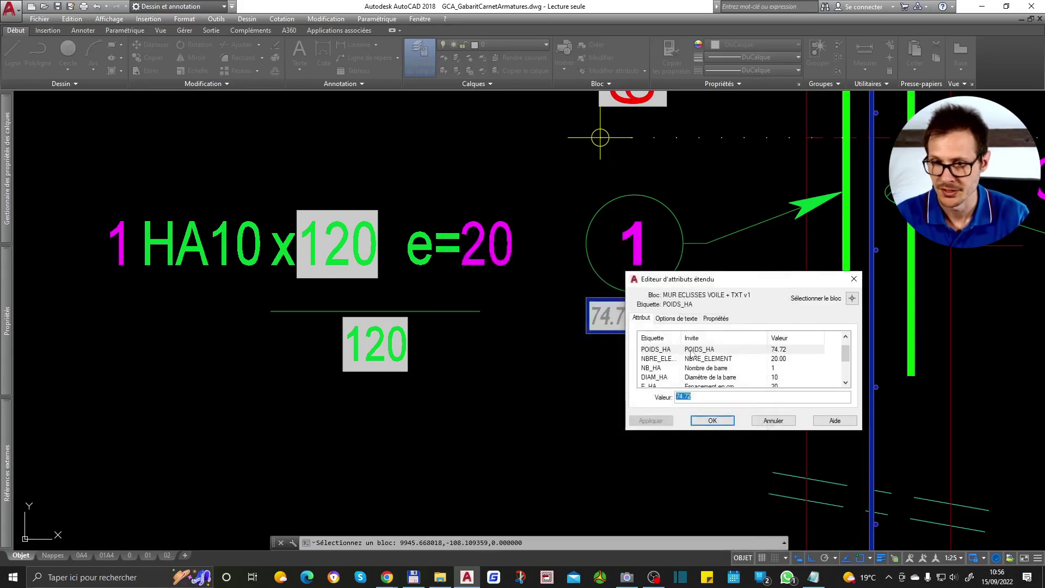
key(Escape)
Step: Compare the bar lengths and weights shown for marks 1 and 2 of wall M2
scroll(547, 302, down, 4)
scroll(549, 274, down, 4)
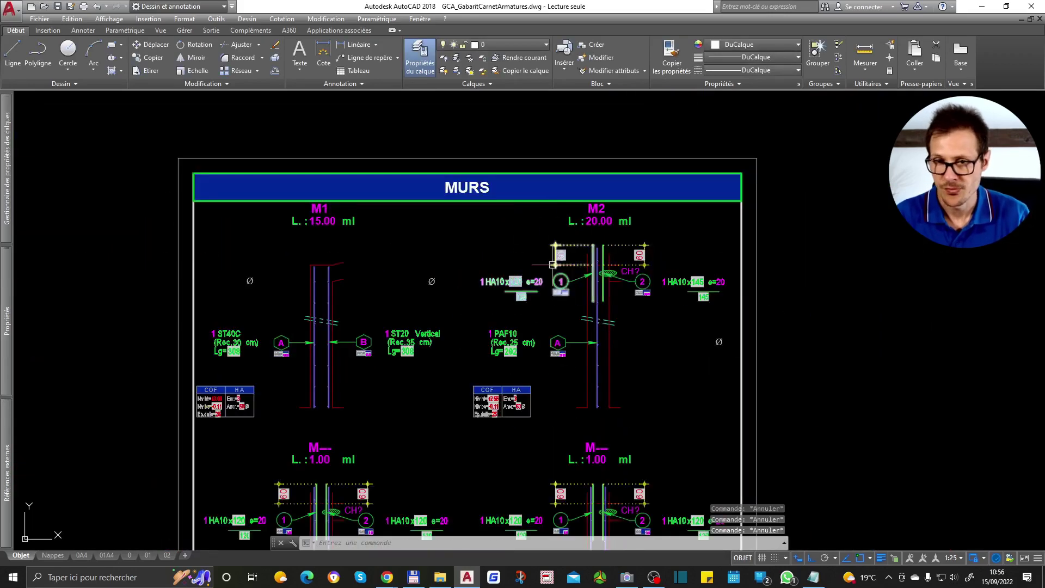
scroll(555, 272, up, 4)
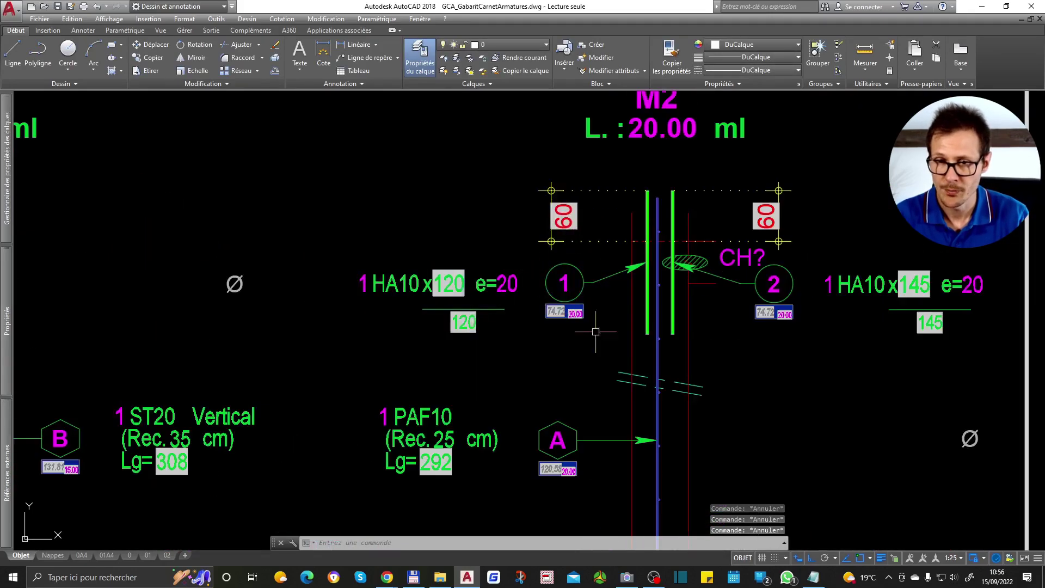
scroll(524, 313, up, 4)
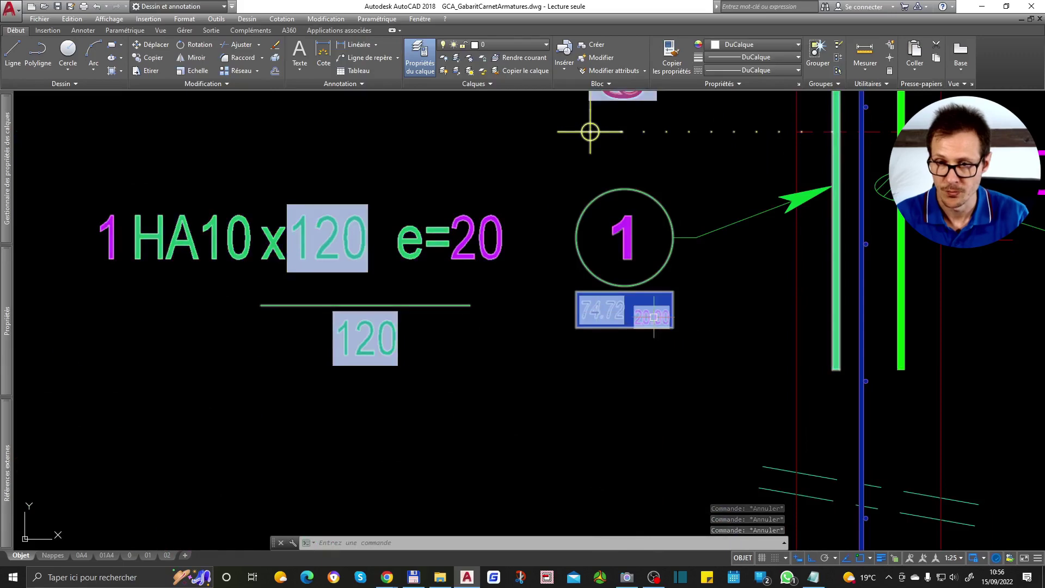
scroll(653, 321, down, 2)
mouse_move(809, 315)
middle_down()
mouse_move(764, 349)
mouse_move(747, 386)
middle_up()
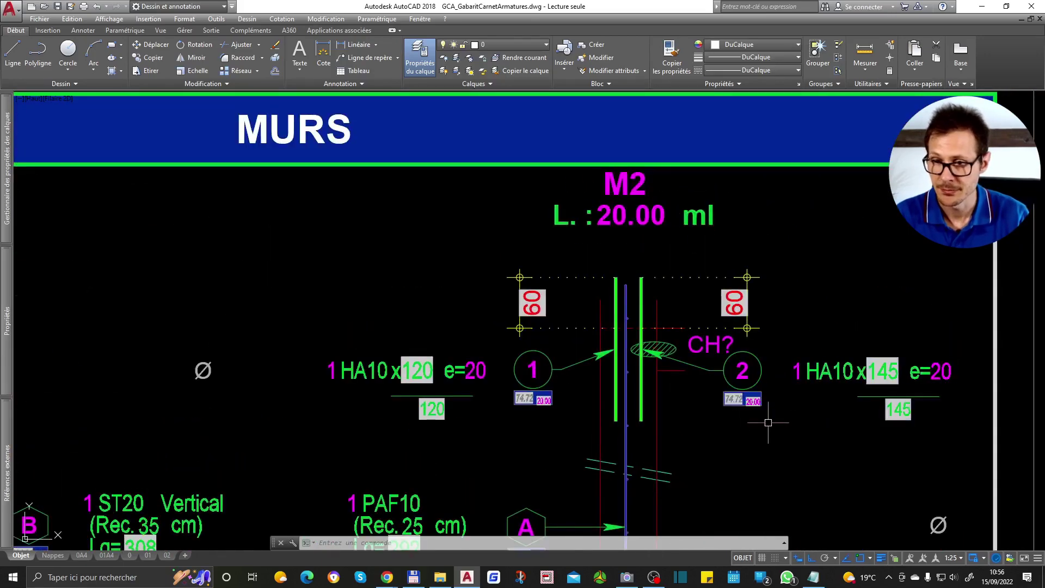
Step: Delete the mark 1 bars with their dimension and label from wall detail M2
scroll(724, 379, up, 4)
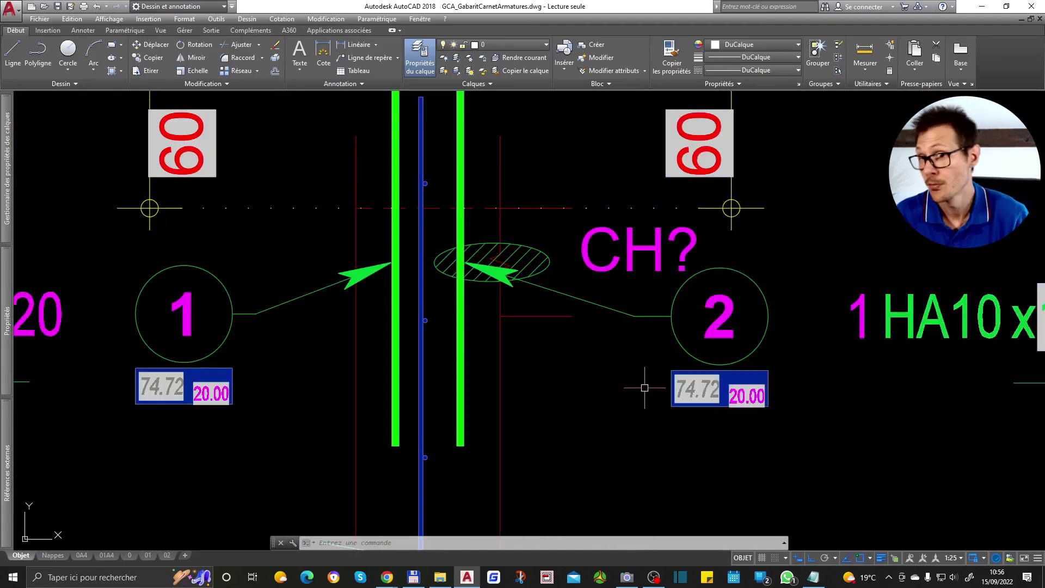
scroll(543, 283, down, 4)
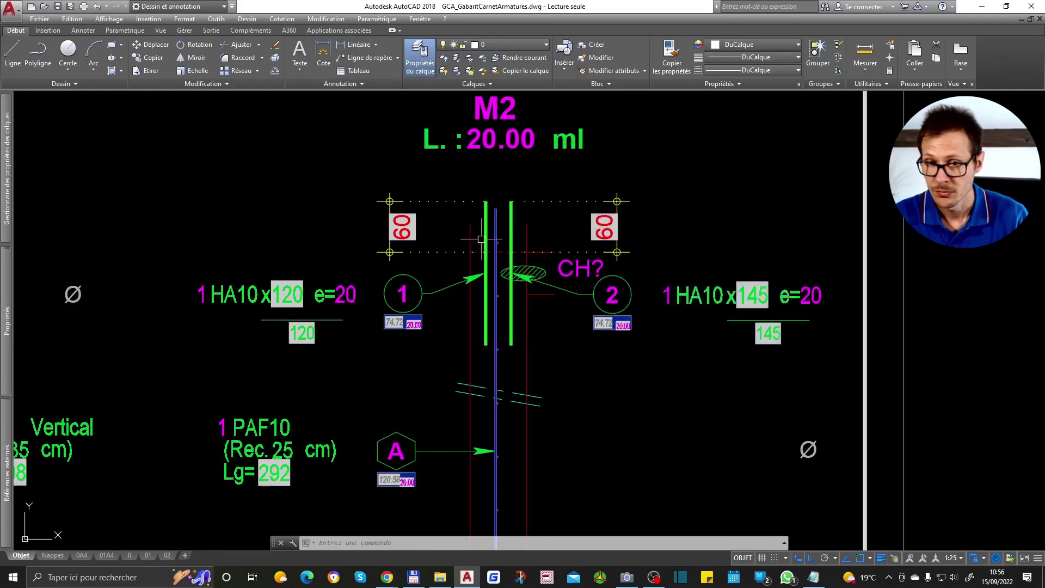
click(457, 290)
key(Delete)
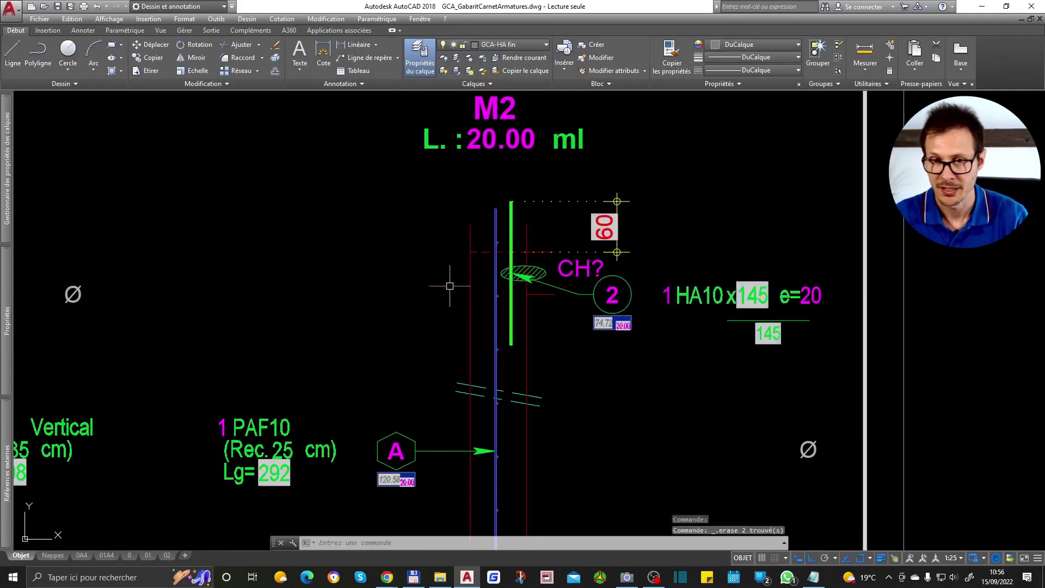
click(509, 233)
key(Escape)
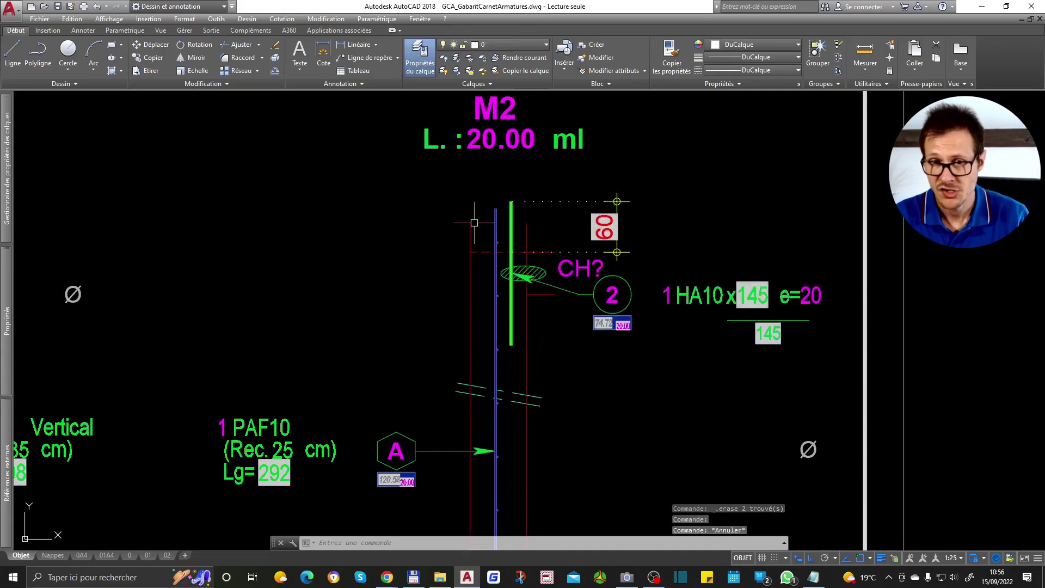
Step: Draw a vertical line about 48 units long just inside the wall face opposite the mark 2 bar in detail M2
text(l)
key(Return)
click(478, 210)
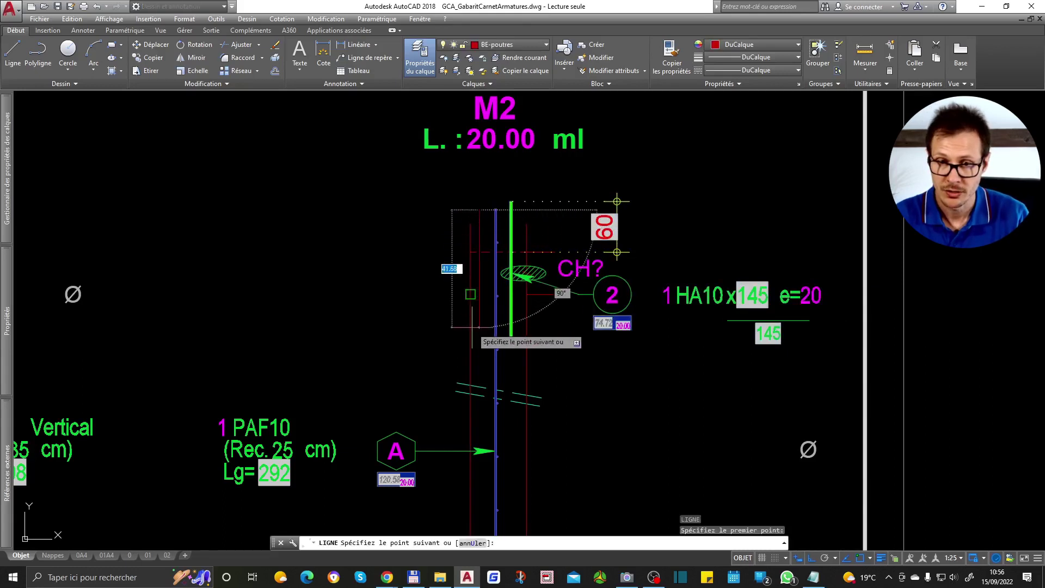
click(478, 343)
key(Return)
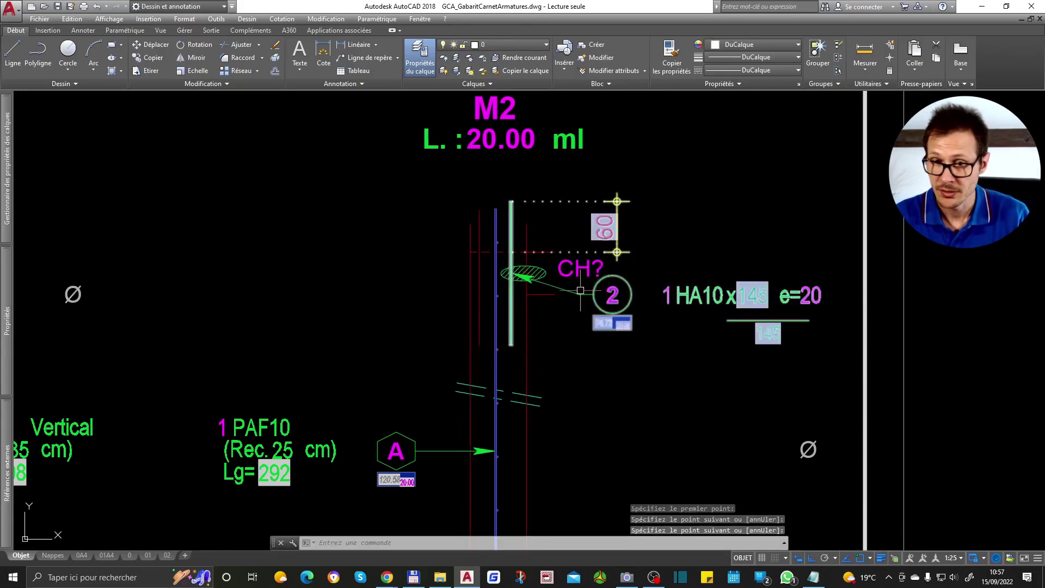
Step: Add a second leader from mark 2 to the new line and set the mark's number of bars to 2
mouse_move(586, 290)
click(604, 338)
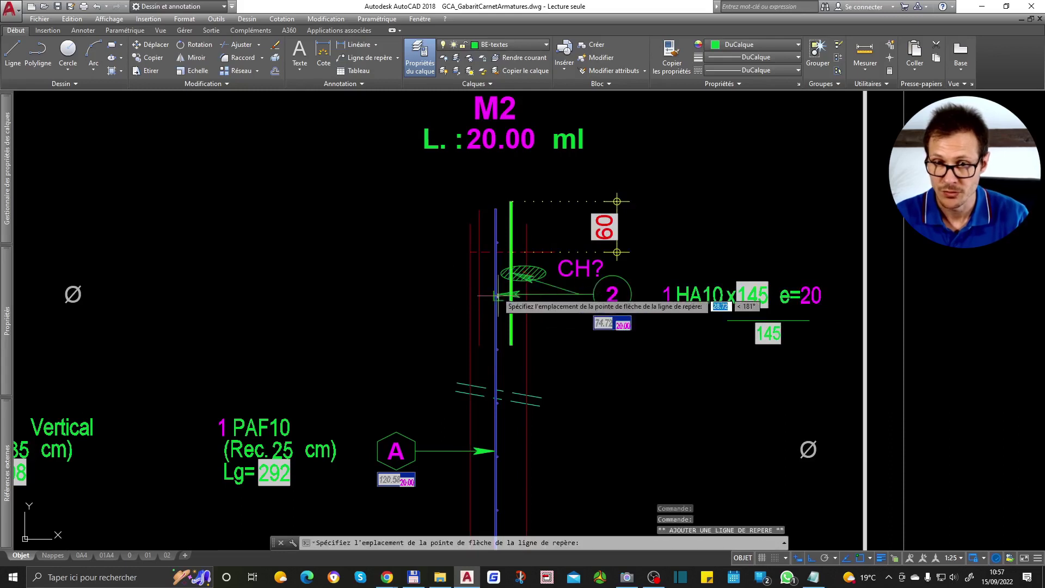
key(Escape)
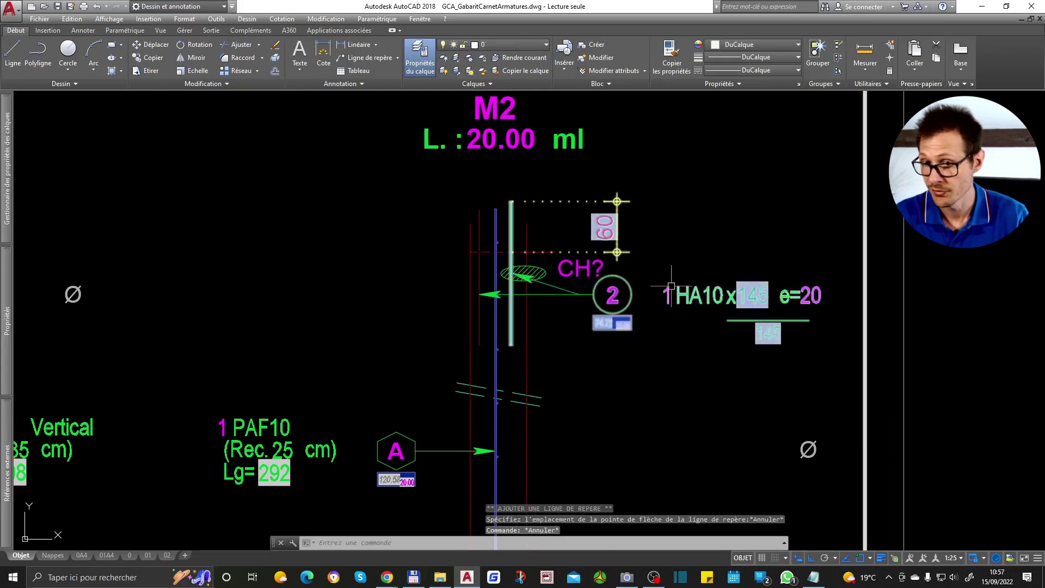
double_click(677, 284)
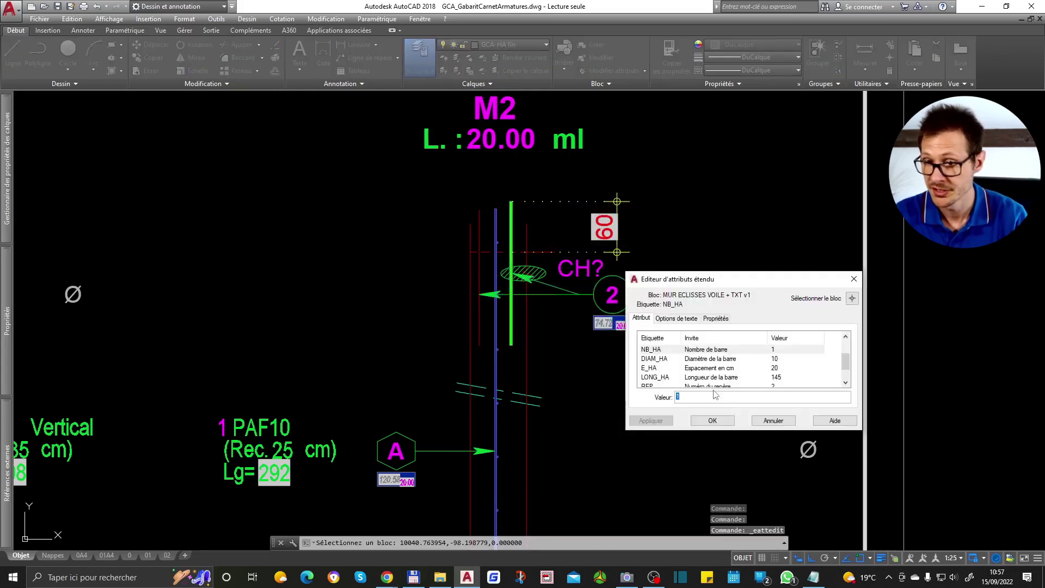
click(710, 421)
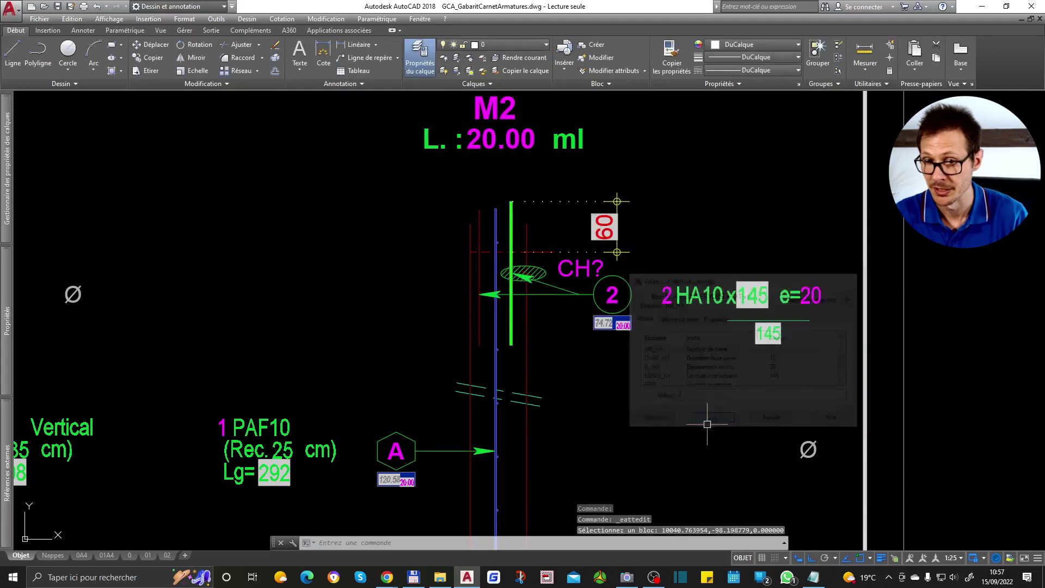
Step: Match the new line's properties to the mark 2 bar and assign the line to layer GCA-HA fort
click(479, 225)
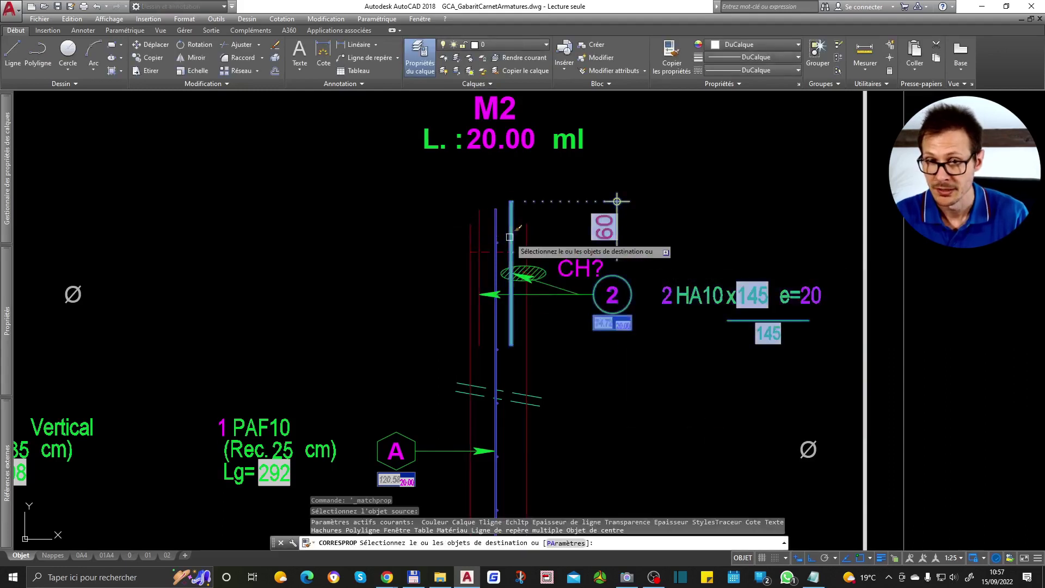
click(481, 222)
key(Return)
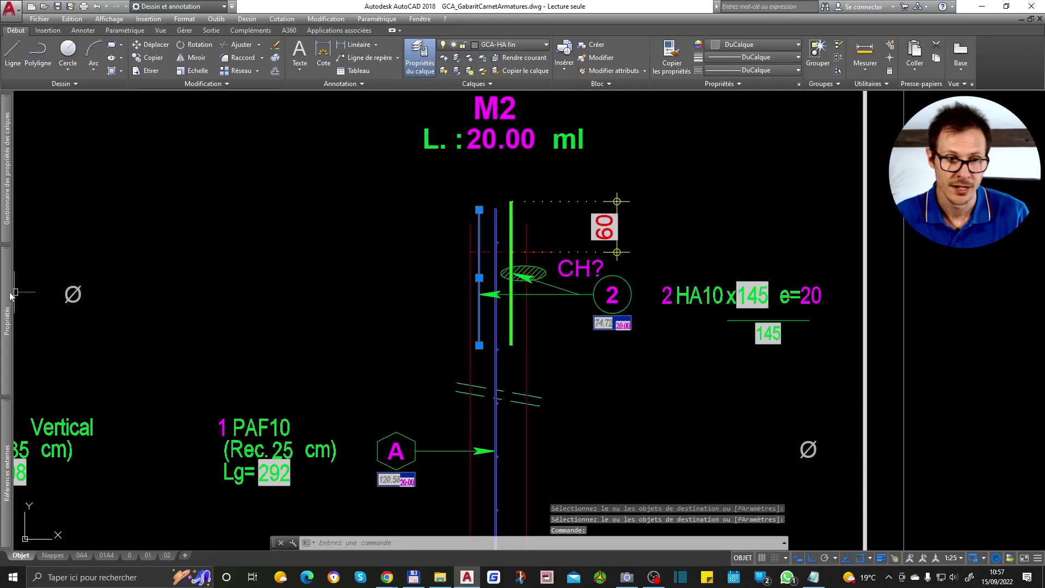
mouse_move(7, 294)
click(178, 140)
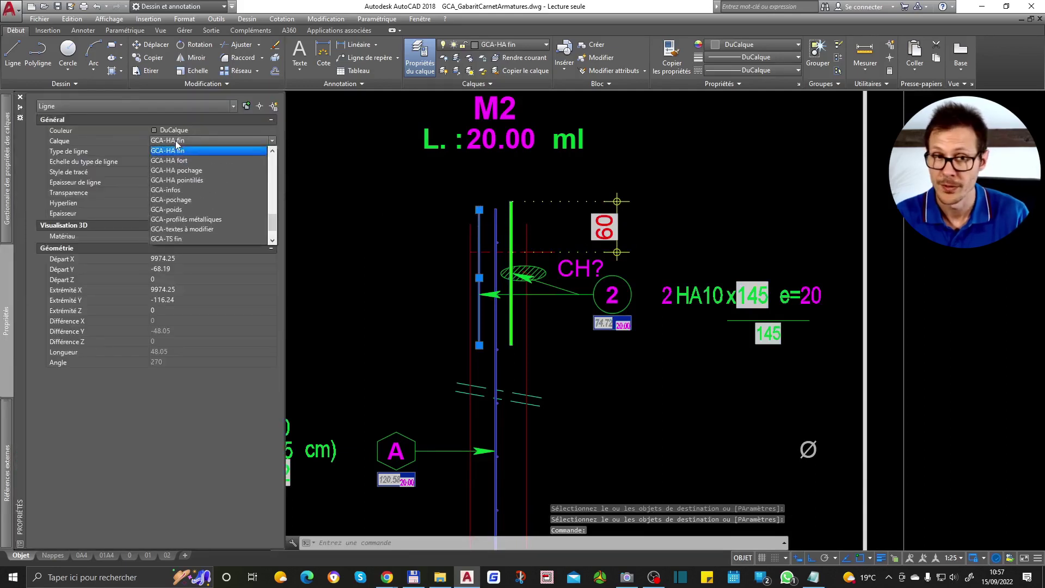
click(184, 162)
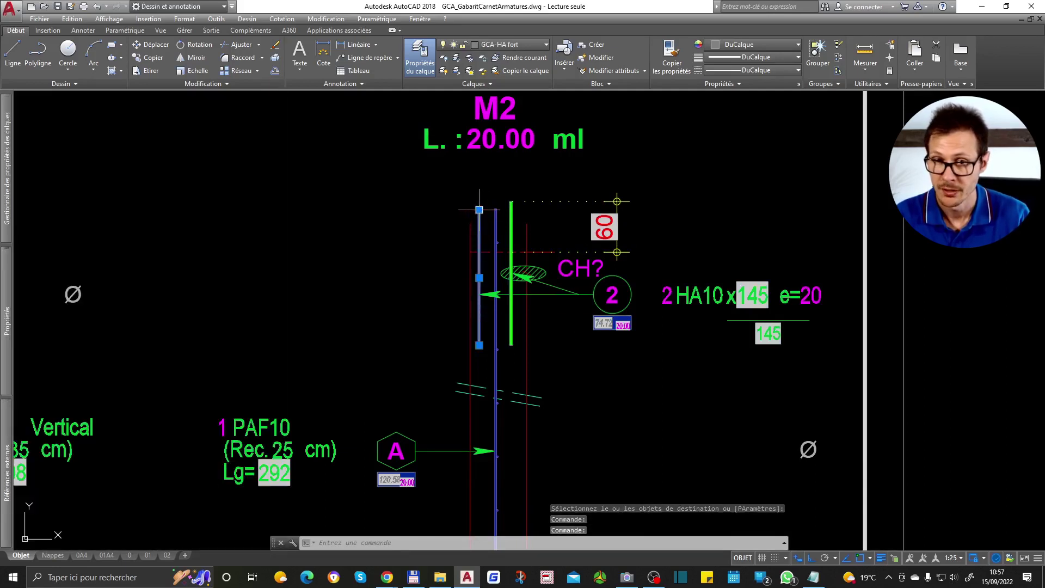
Step: Stretch the new line's upper end up to the level of the mark 2 bar's top
click(478, 218)
scroll(478, 211, up, 4)
click(479, 211)
click(480, 193)
scroll(481, 196, down, 2)
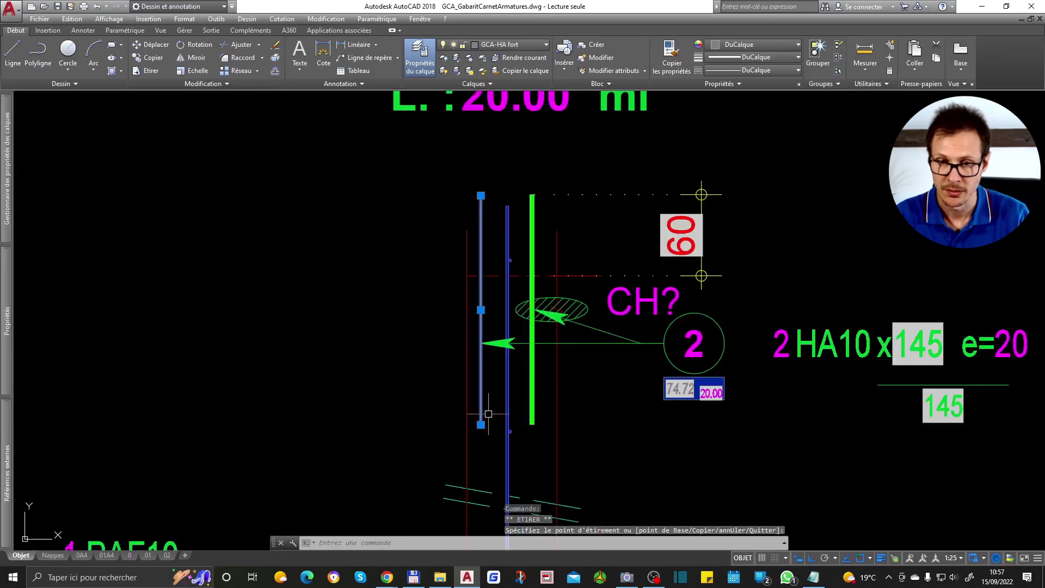
key(Escape)
scroll(481, 425, down, 3)
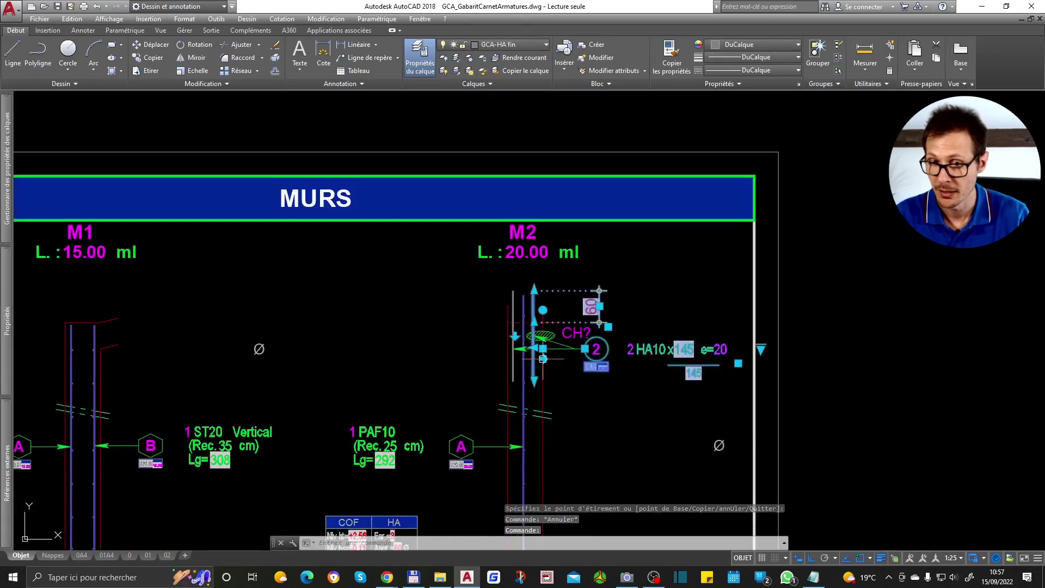
key(Escape)
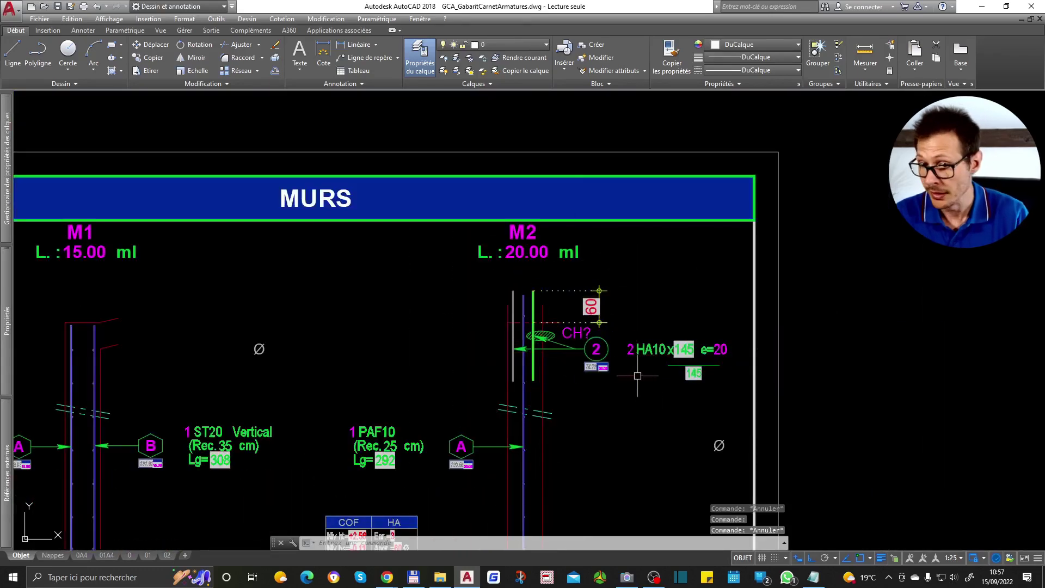
Step: Update the fields of wall detail M2 twice with MAJ, checking the weight under mark 2
scroll(643, 350, up, 3)
scroll(532, 412, up, 2)
text(MAJ)
key(Return)
click(514, 451)
click(391, 324)
key(Return)
key(Return)
click(545, 450)
click(413, 274)
key(Return)
scroll(669, 323, down, 4)
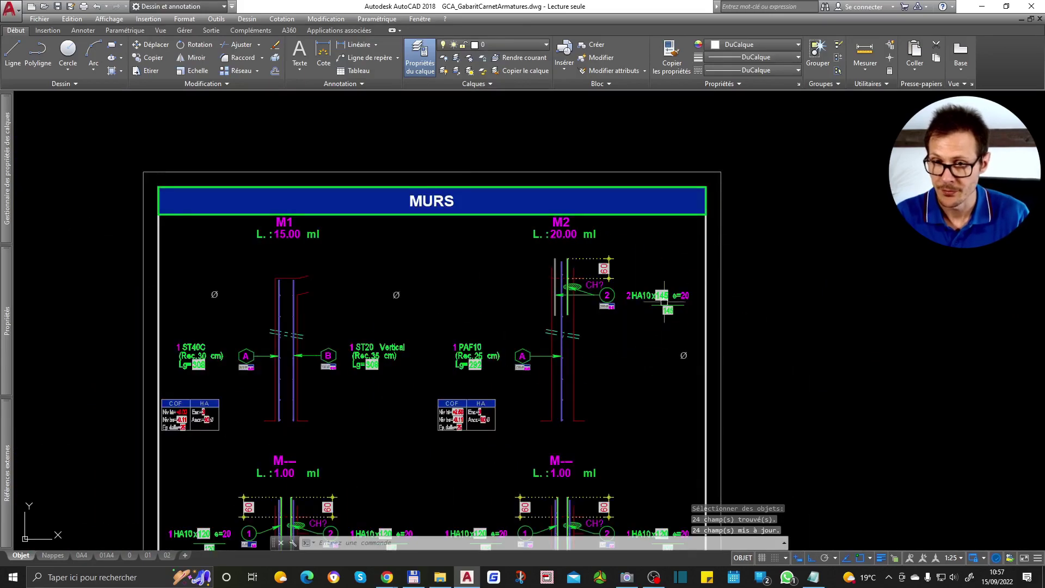
scroll(638, 295, up, 4)
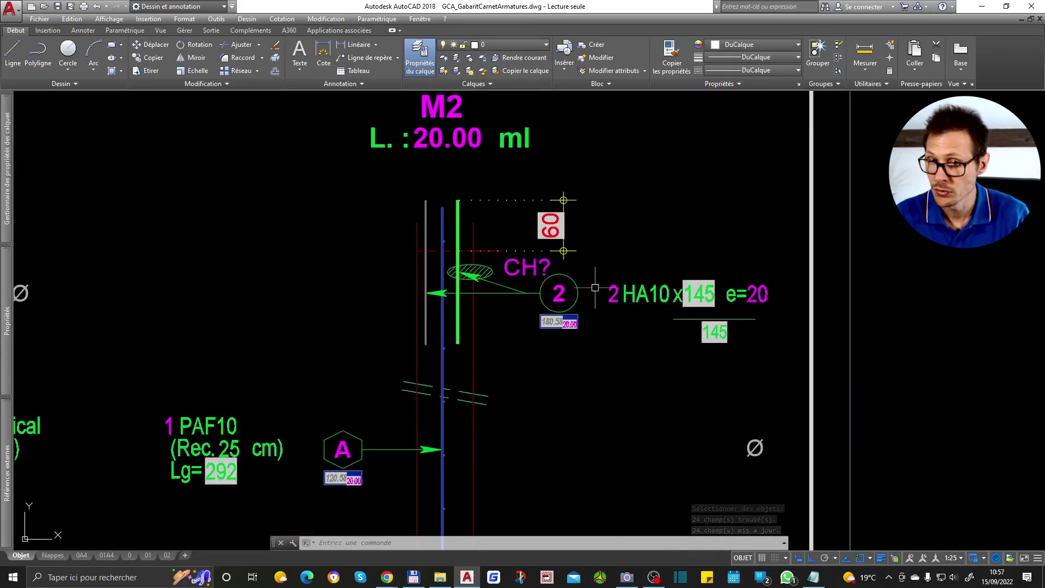
Step: Examine the bar labels and overall layout of the unnamed M--- wall details below M1 and M2
scroll(597, 335, down, 4)
middle_drag(290, 392, 404, 239)
scroll(353, 411, up, 4)
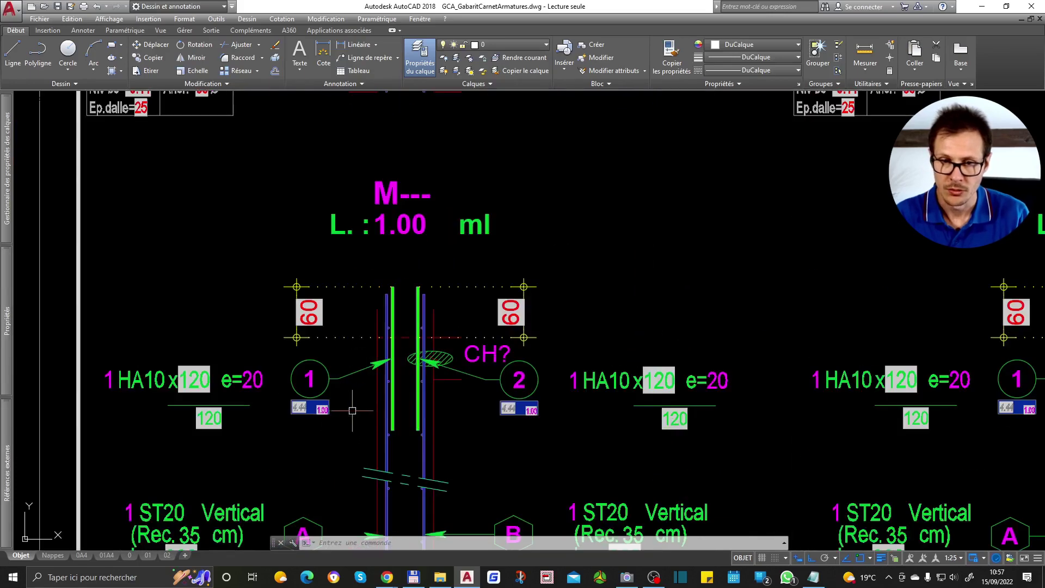
click(402, 403)
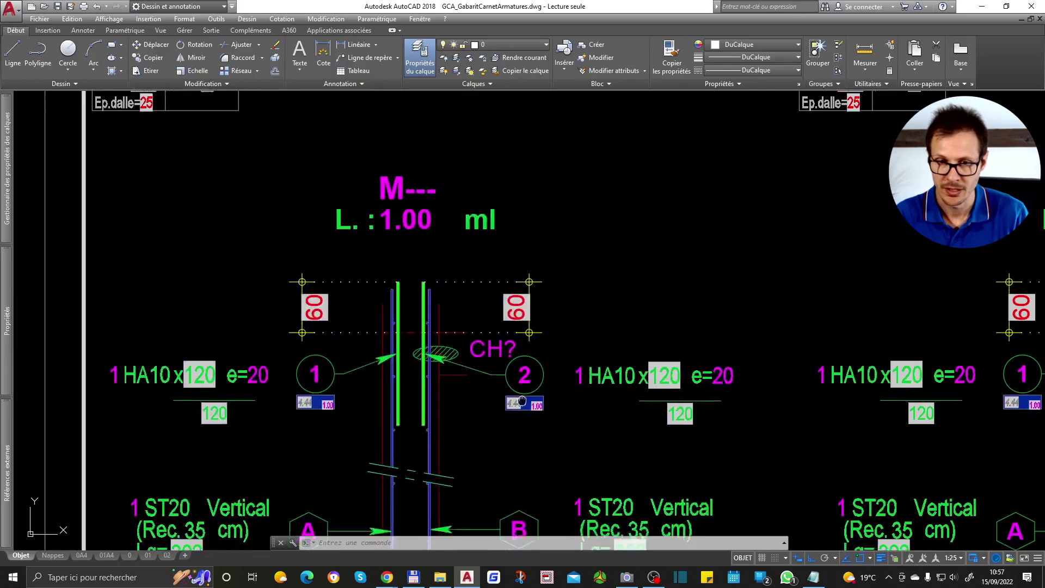
middle_drag(395, 307, 494, 218)
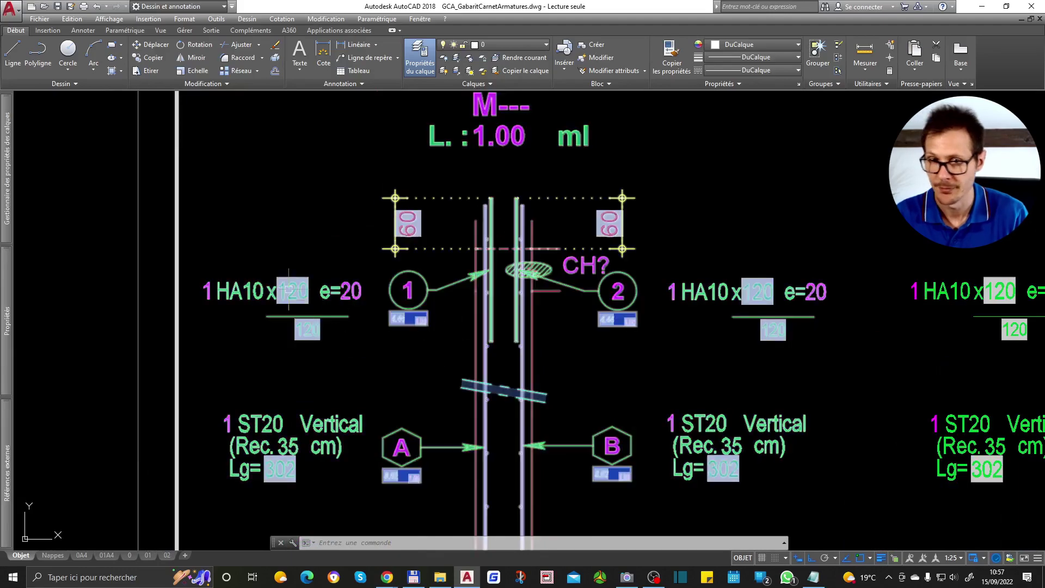
scroll(313, 297, down, 2)
middle_drag(707, 317, 346, 401)
scroll(617, 324, down, 4)
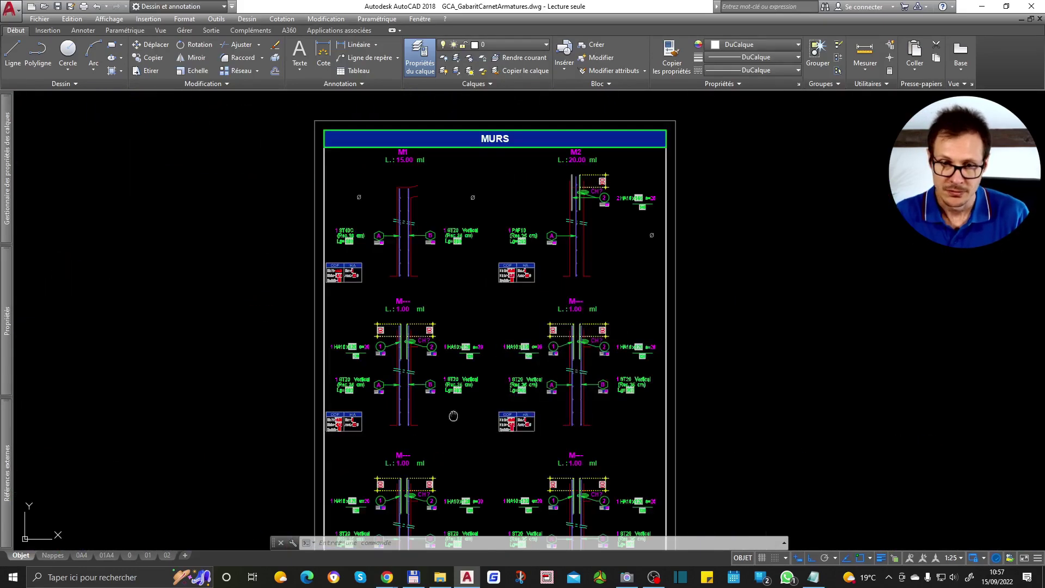
middle_drag(452, 451, 499, 248)
middle_drag(667, 234, 641, 373)
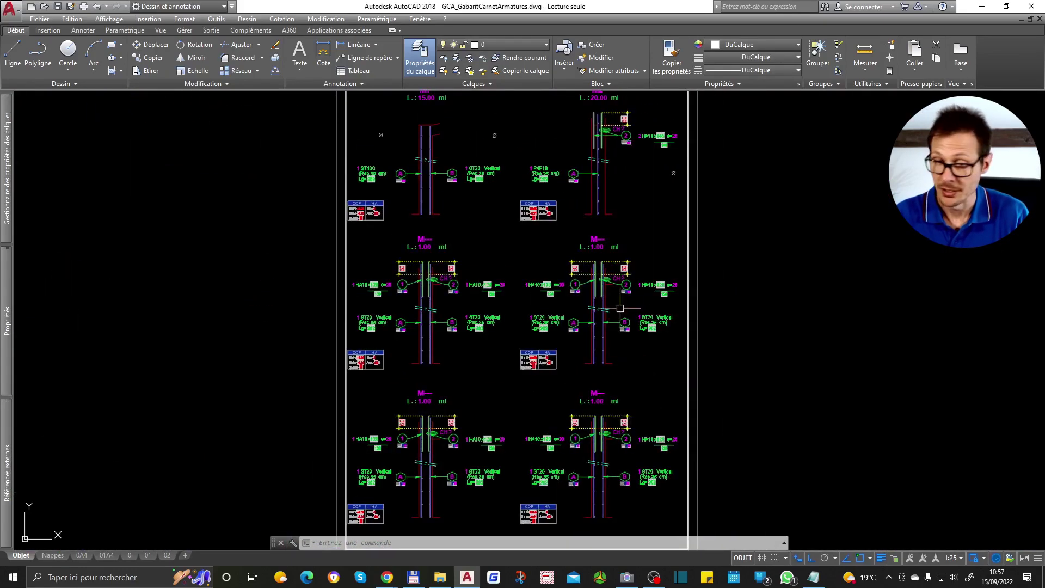
Step: Replace the unnamed wall detail directly below M1 with a copy of the whole M1 detail
mouse_move(435, 248)
middle_down()
mouse_move(469, 393)
mouse_move(480, 340)
middle_up()
click(472, 329)
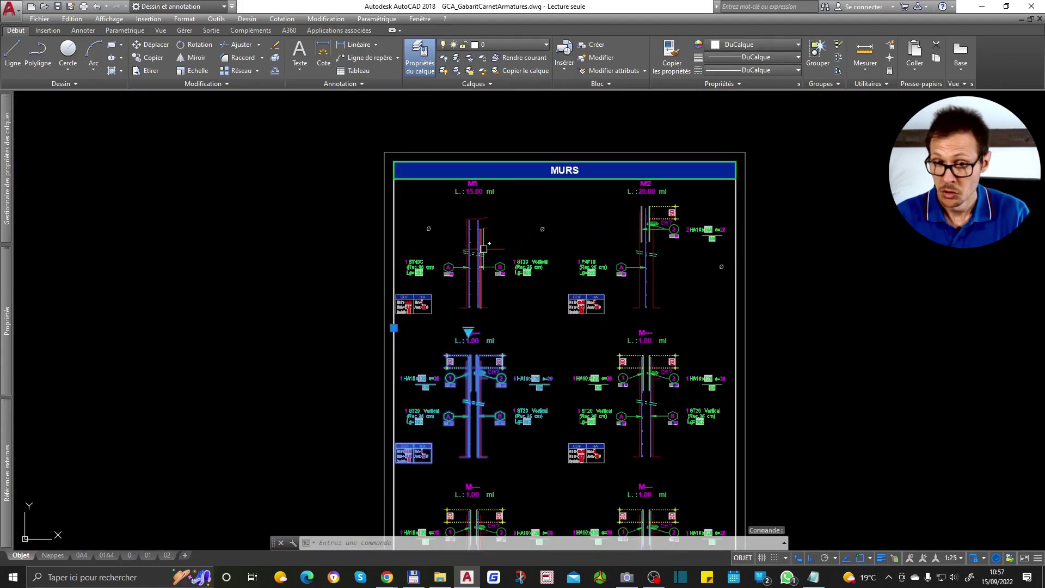
key(Delete)
click(356, 162)
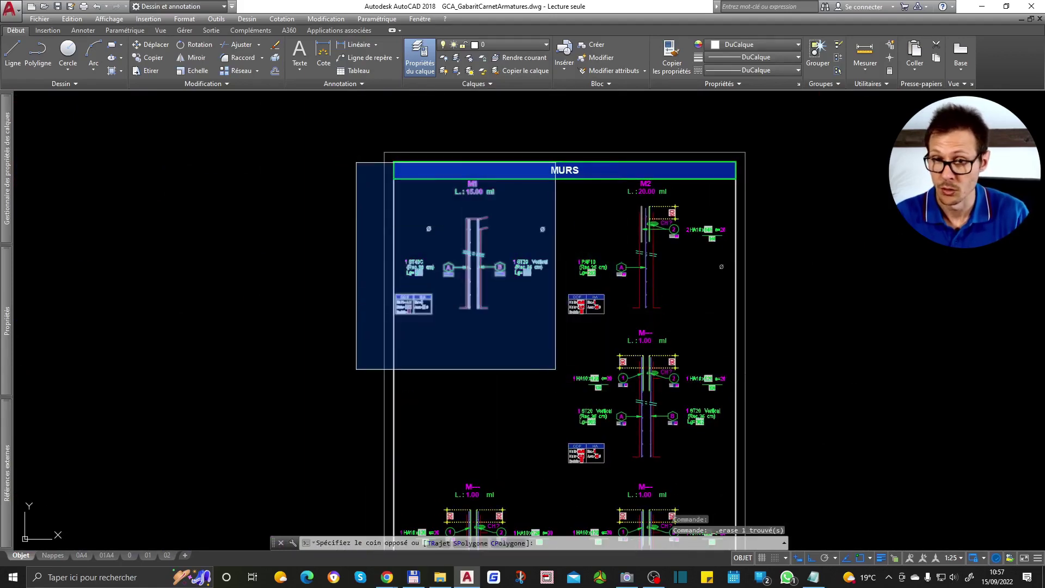
click(555, 369)
text(co)
key(space)
click(513, 264)
click(519, 406)
key(space)
Step: Set mesh B of the copied M1 detail to ADETS ST25, Arrêté sous niveau brut, Horizontal
scroll(532, 424, up, 4)
click(515, 347)
click(493, 354)
click(500, 338)
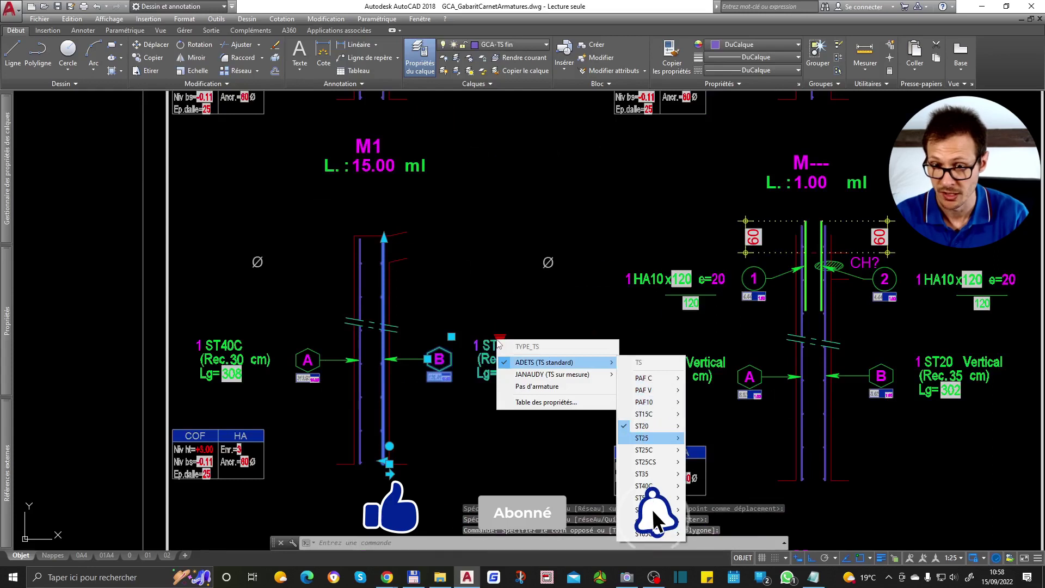
mouse_move(648, 438)
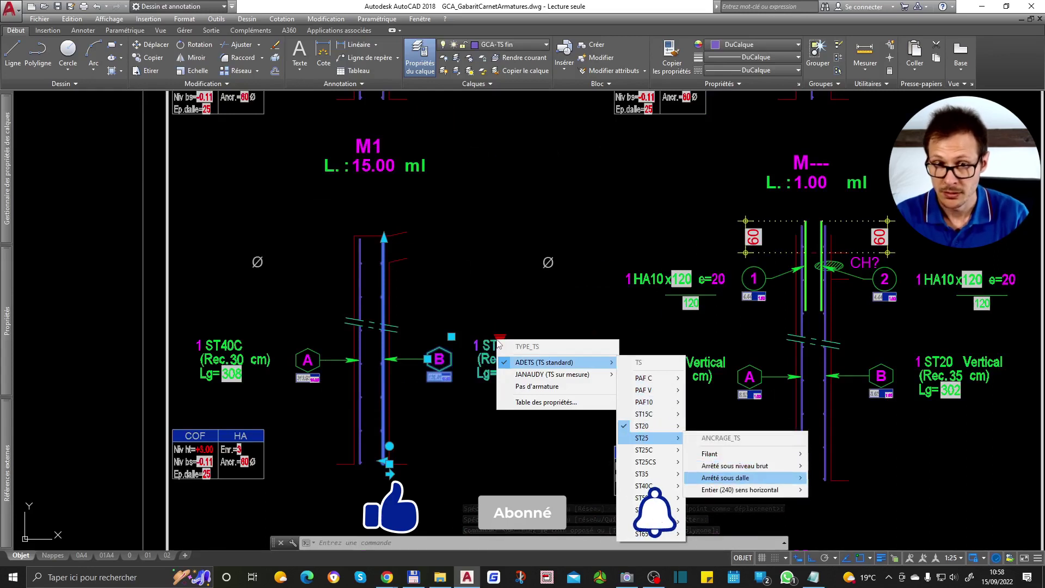
mouse_move(735, 465)
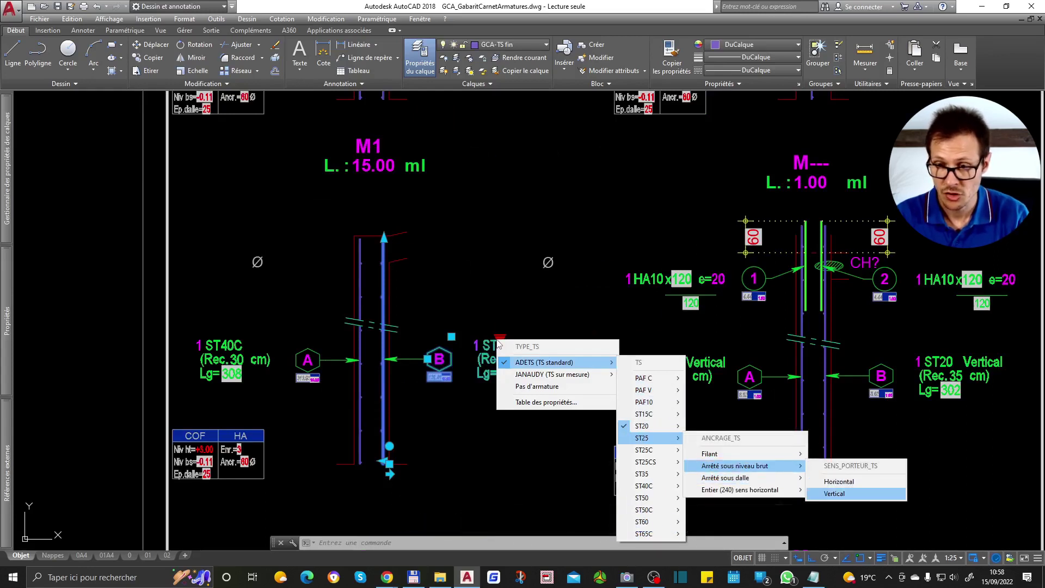
click(839, 481)
key(Escape)
Step: Update the fields of the copied M1 detail three times with MAJ to recalculate its mesh lengths and weights
text(maj)
key(Return)
click(573, 307)
click(344, 464)
key(Return)
key(Return)
click(577, 302)
click(171, 479)
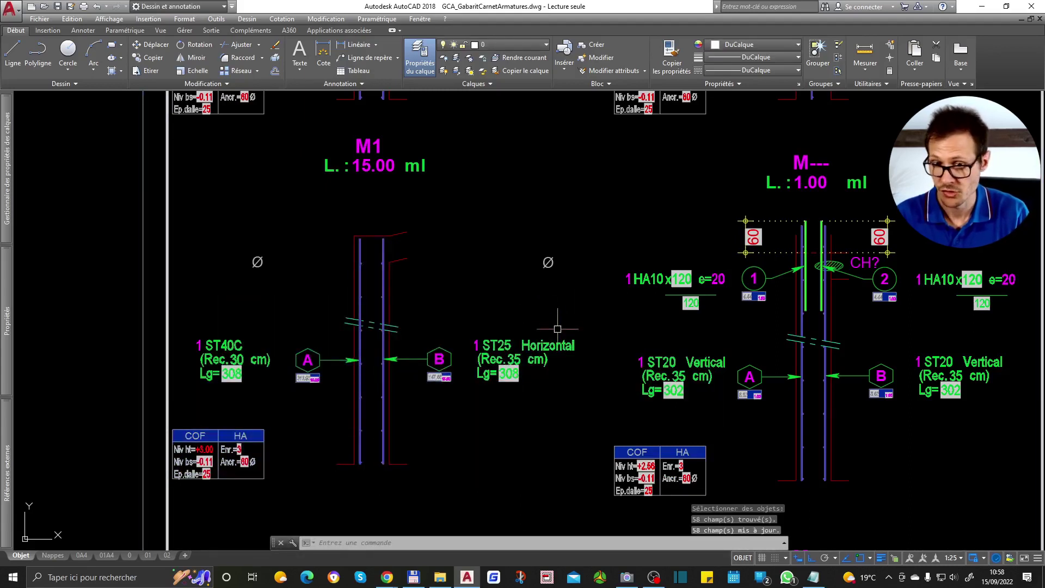
key(Return)
key(Return)
click(579, 296)
click(166, 485)
key(Return)
scroll(525, 401, down, 2)
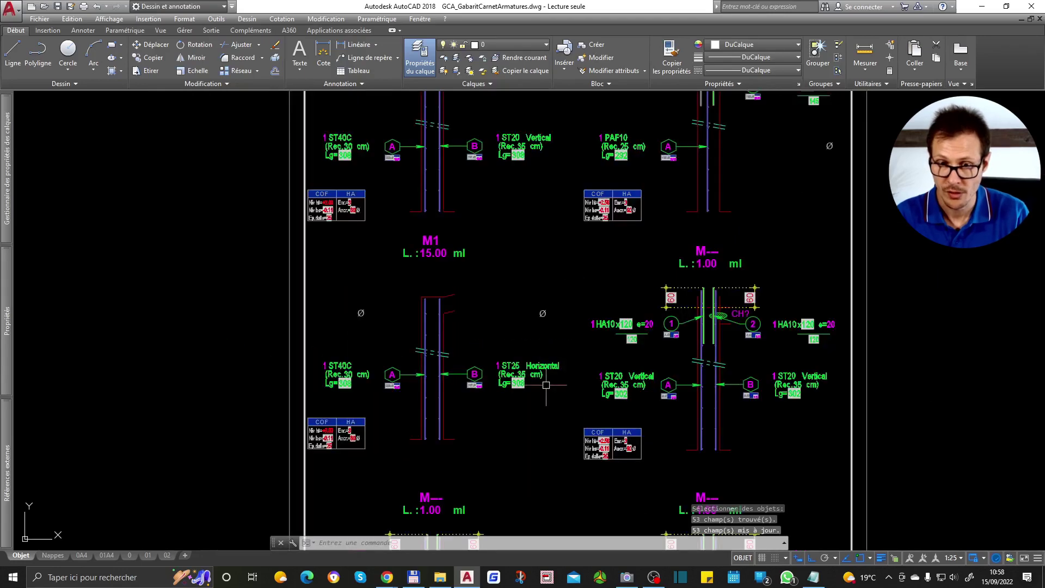
middle_drag(543, 332, 551, 326)
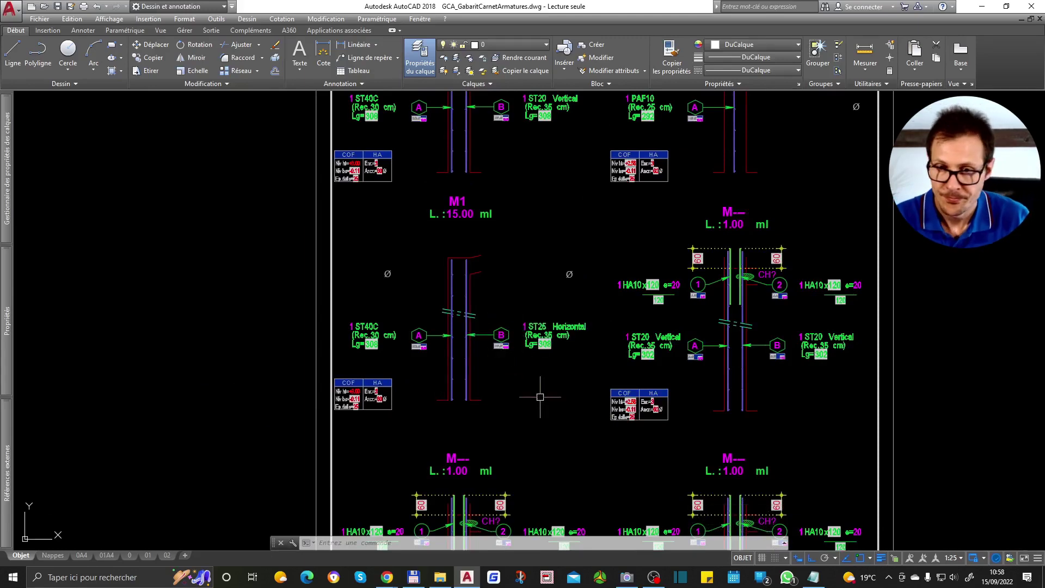
middle_drag(539, 396, 616, 116)
mouse_move(599, 287)
middle_down()
mouse_move(580, 331)
mouse_move(560, 469)
mouse_move(599, 372)
middle_up()
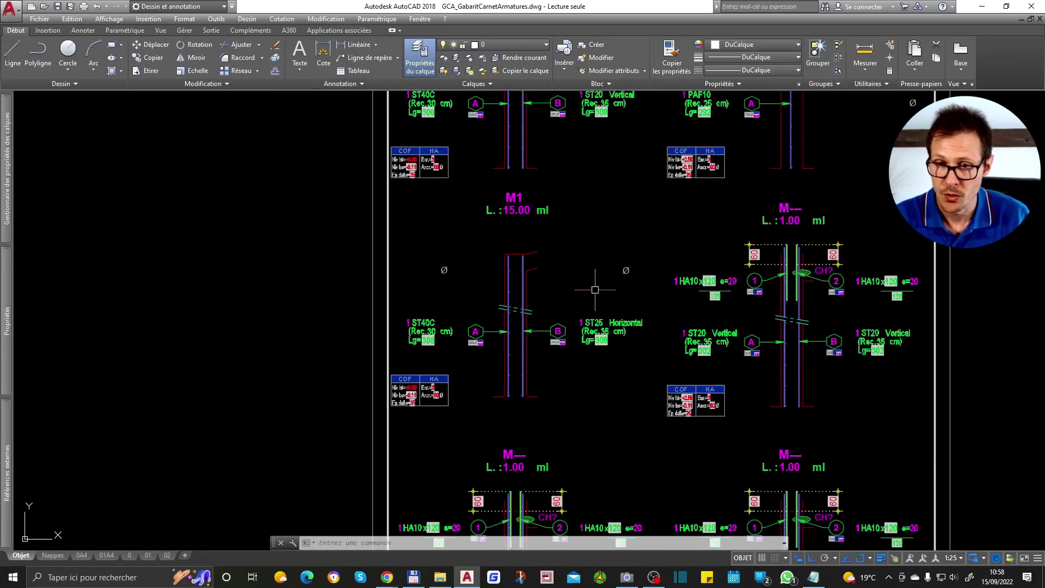
scroll(595, 267, up, 2)
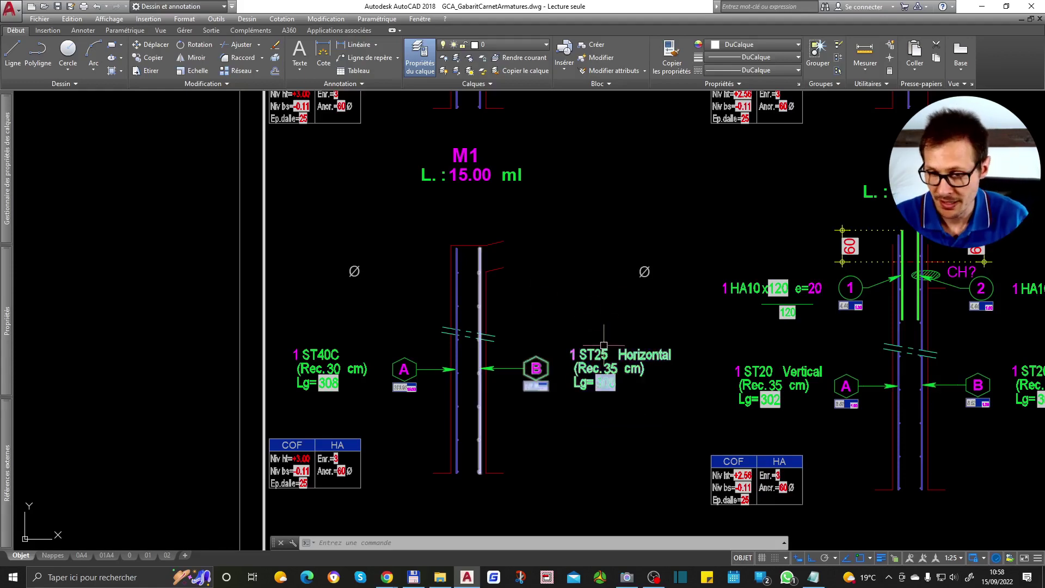
scroll(494, 275, down, 5)
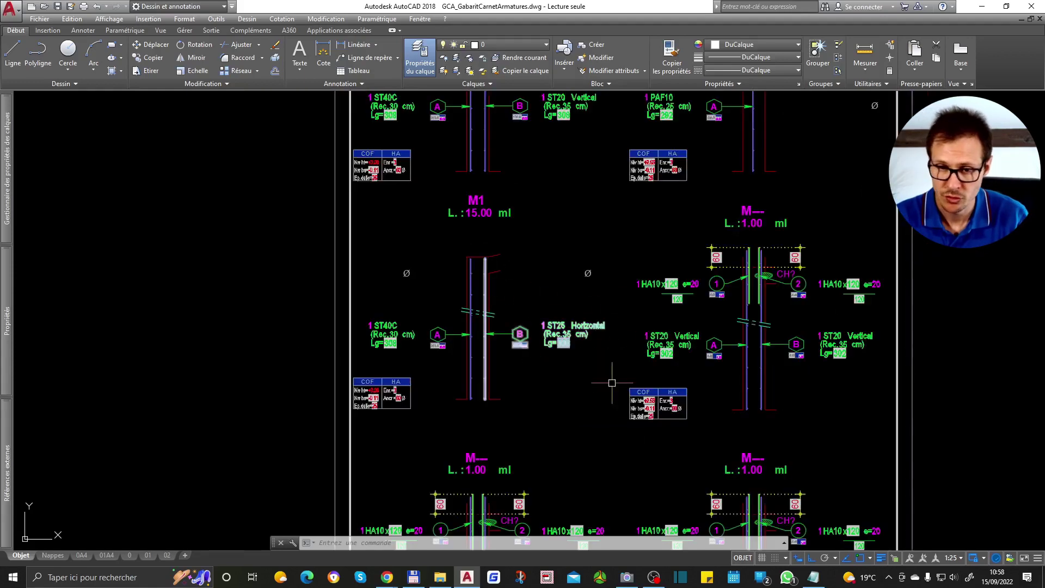
Step: Rename the copied wall detail directly below M1 as M3
middle_drag(695, 235, 653, 376)
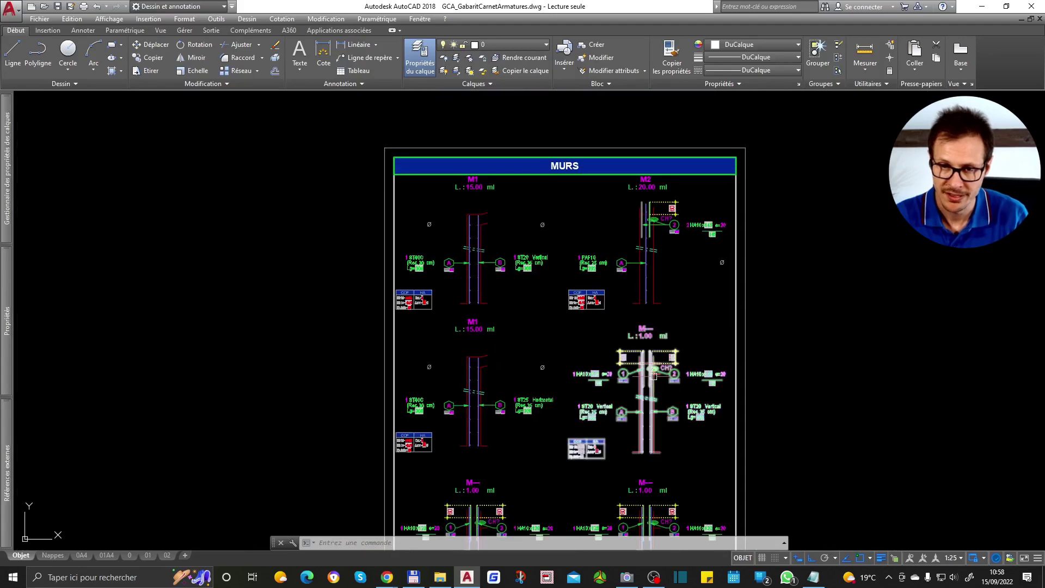
scroll(490, 324, up, 5)
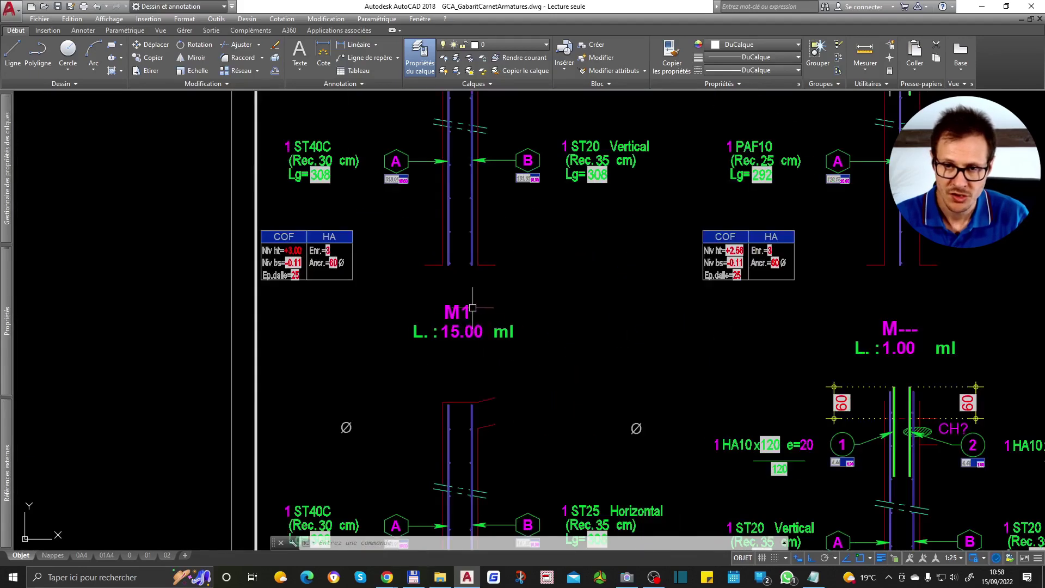
double_click(463, 326)
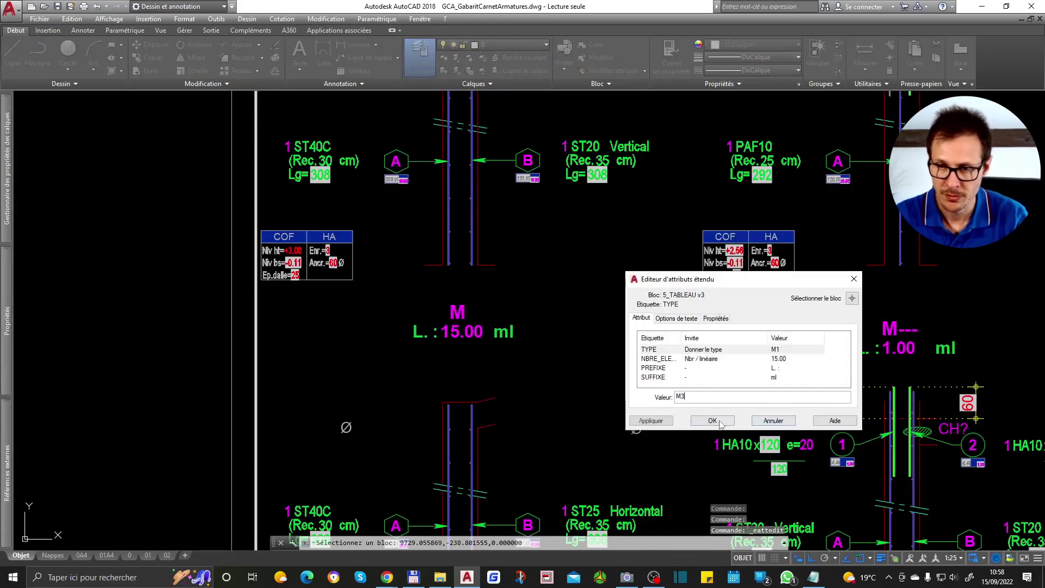
click(712, 421)
Step: Set the mark of mesh A in the M3 wall detail to 1
mouse_move(547, 520)
middle_down()
mouse_move(569, 288)
mouse_move(611, 342)
middle_up()
middle_drag(576, 252, 588, 276)
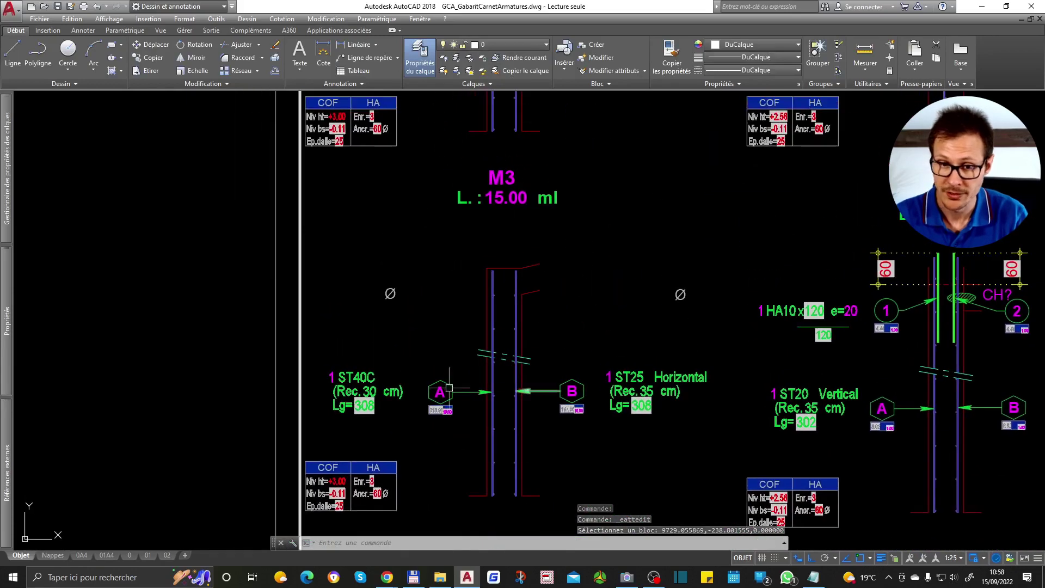
scroll(436, 397, up, 2)
double_click(437, 395)
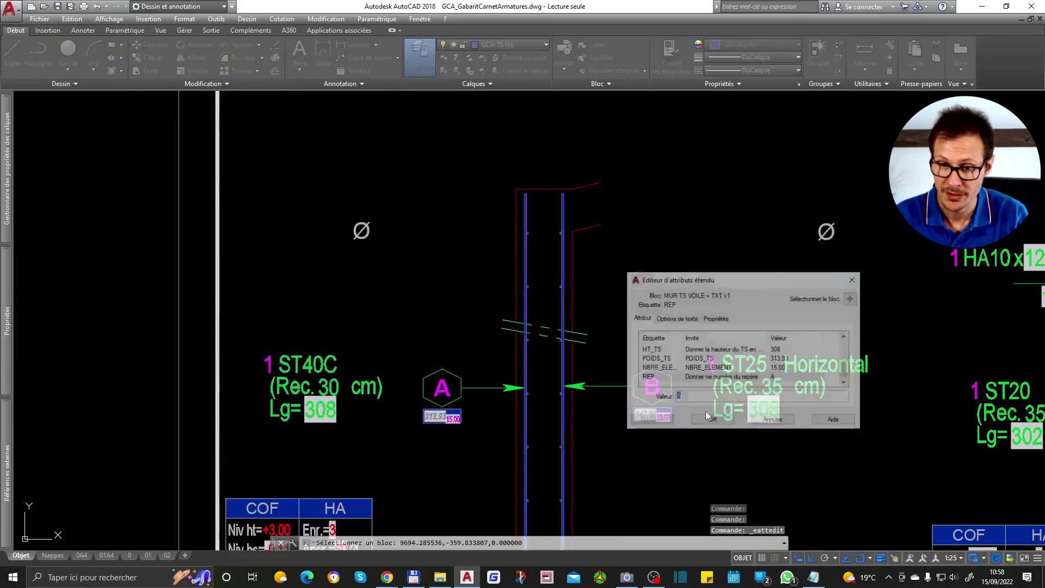
text(1)
click(712, 421)
Step: Set the linear length of the M3 wall detail to 17.00 ml in its title block
middle_drag(496, 520, 497, 217)
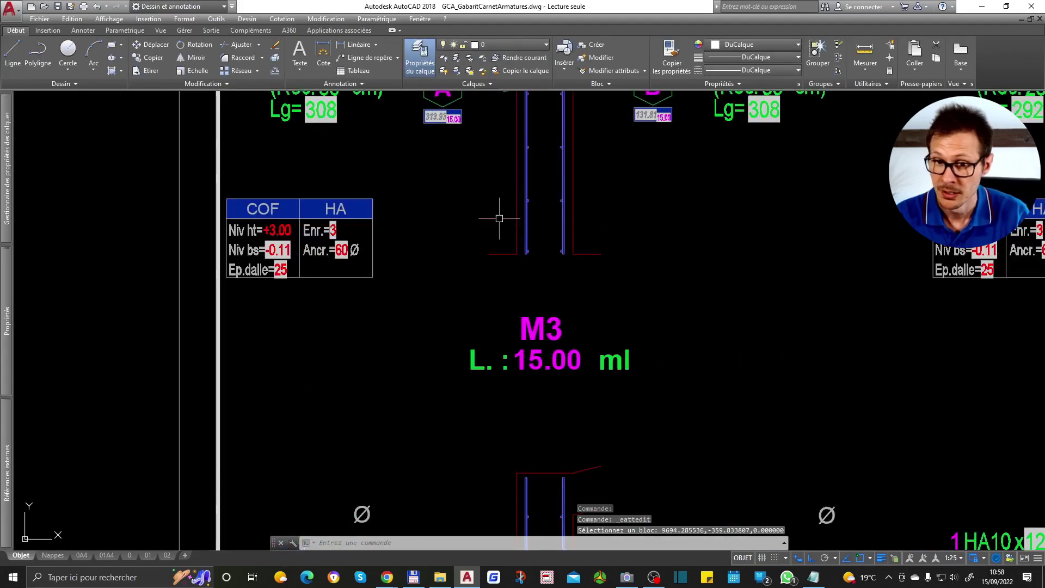
double_click(562, 326)
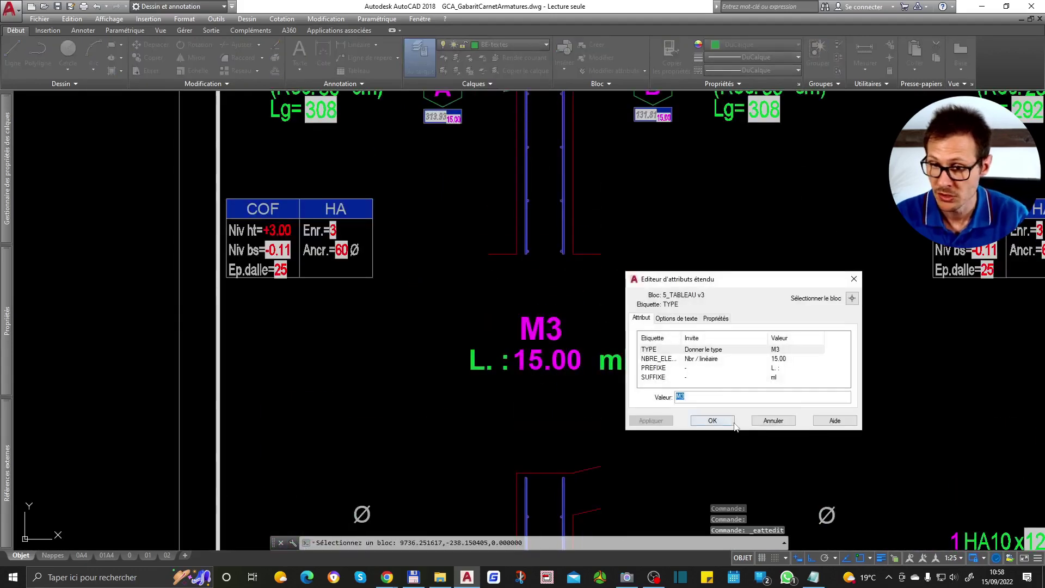
key(Return)
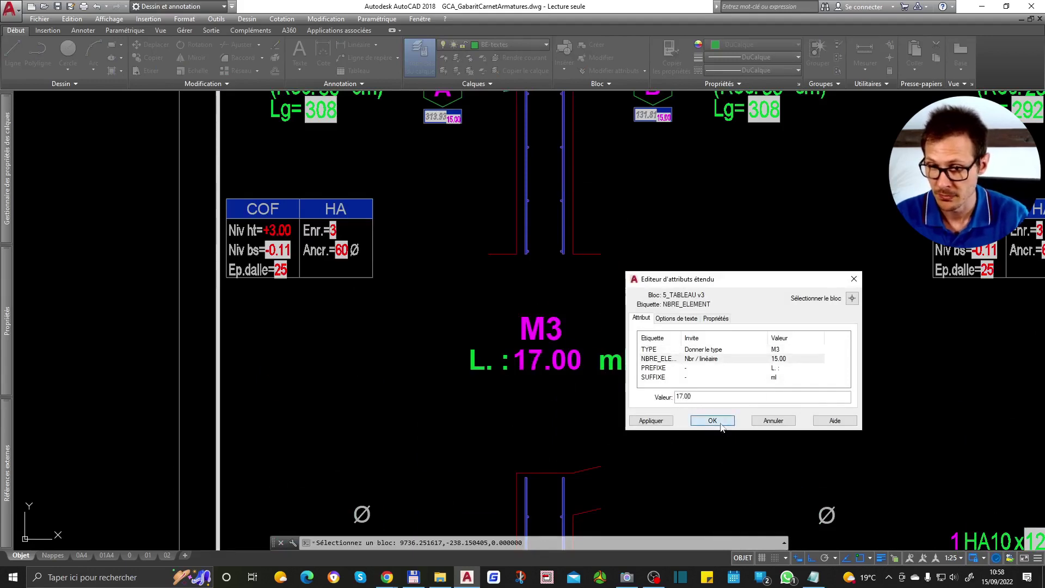
click(713, 420)
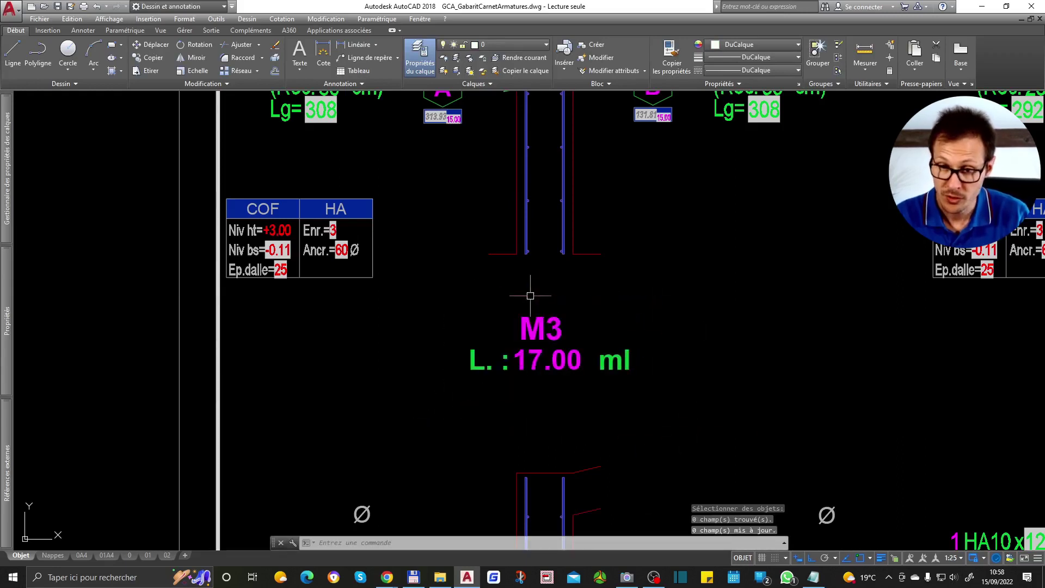
Step: Update the fields of the M3 detail repeatedly with METTREAJOURCHAMP to carry its new length into both meshes
scroll(547, 357, down, 5)
middle_drag(546, 356, 593, 147)
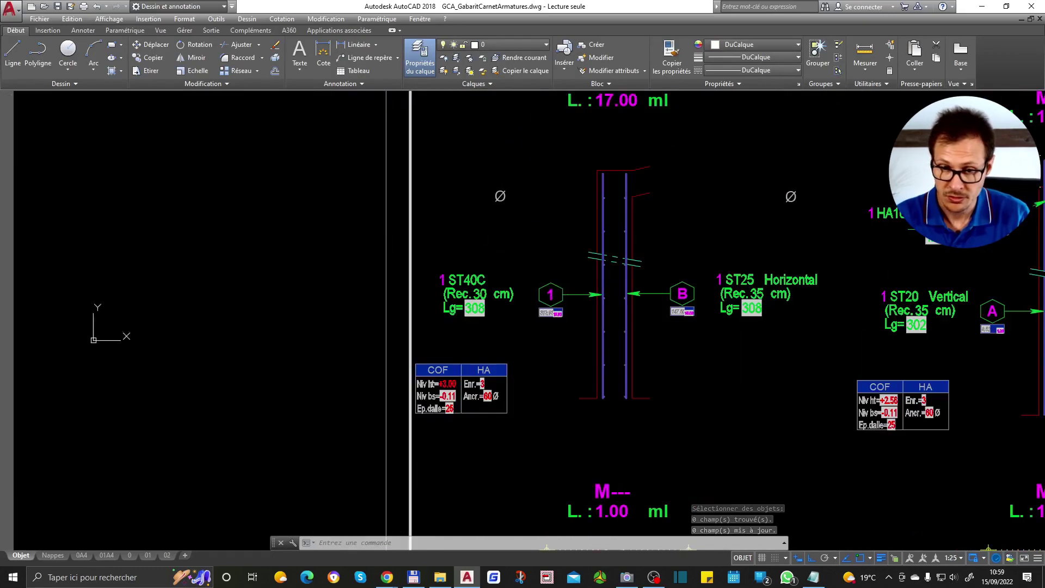
scroll(534, 294, up, 4)
scroll(543, 286, up, 2)
text(METTREAJOURCHAMP)
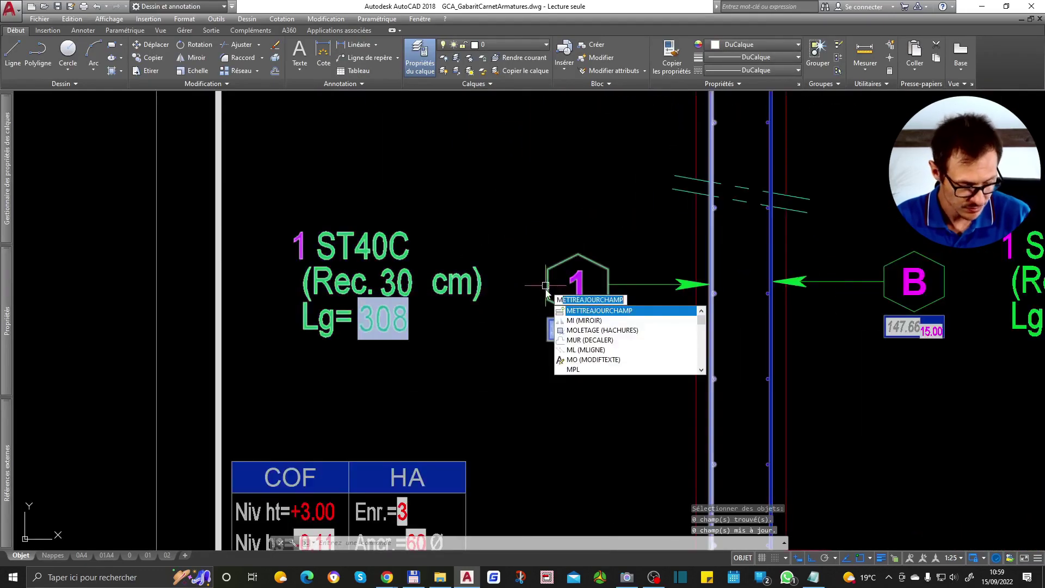
key(Return)
click(648, 209)
click(539, 387)
scroll(602, 350, up, 2)
key(Return)
key(Return)
scroll(524, 303, down, 6)
key(Return)
click(735, 183)
click(419, 416)
key(Return)
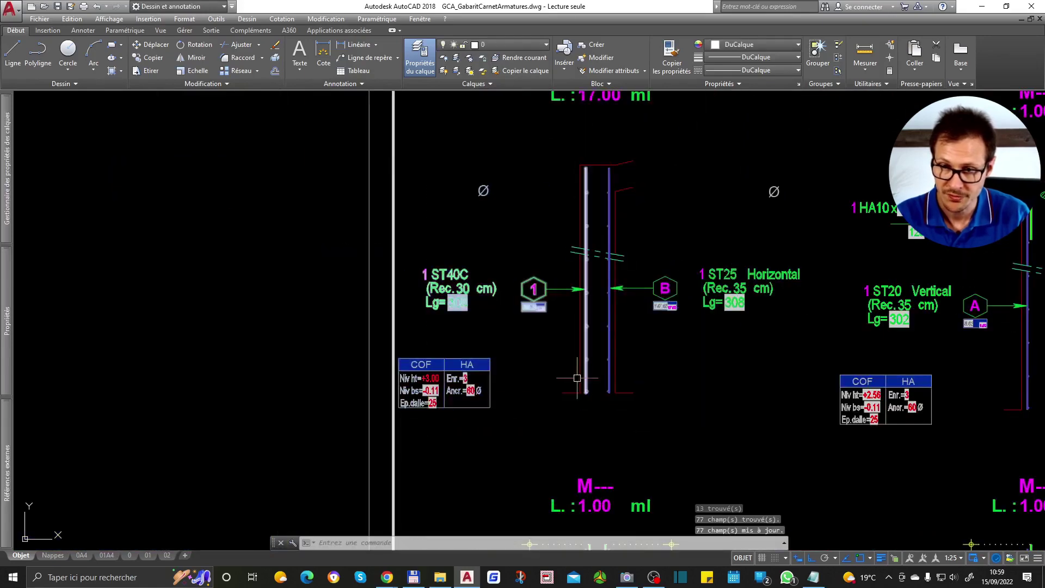
Step: Inspect the attribute values of mesh B in the M3 detail without changing them
scroll(739, 270, up, 4)
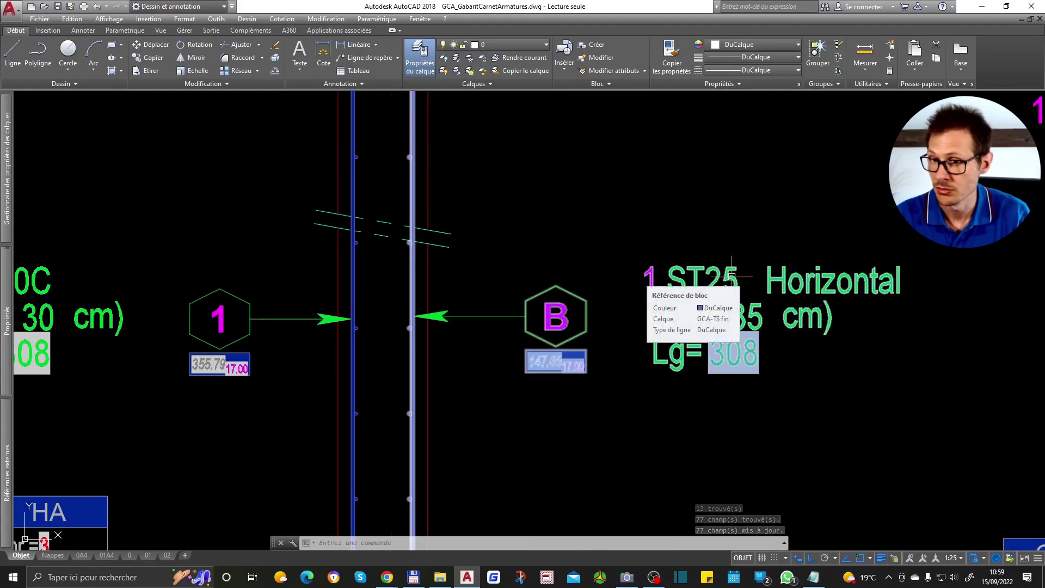
double_click(731, 277)
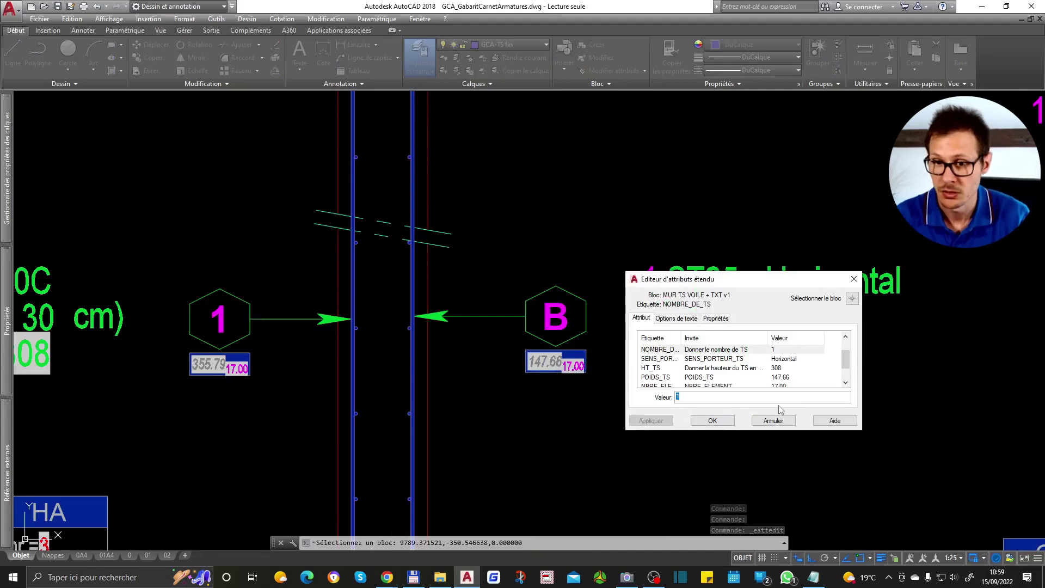
key(Escape)
key(Escape)
Step: Examine the anchorage dimension of splice bar 2 in the M2 detail and the matching COF/HA data table
scroll(555, 348, down, 5)
scroll(590, 255, up, 3)
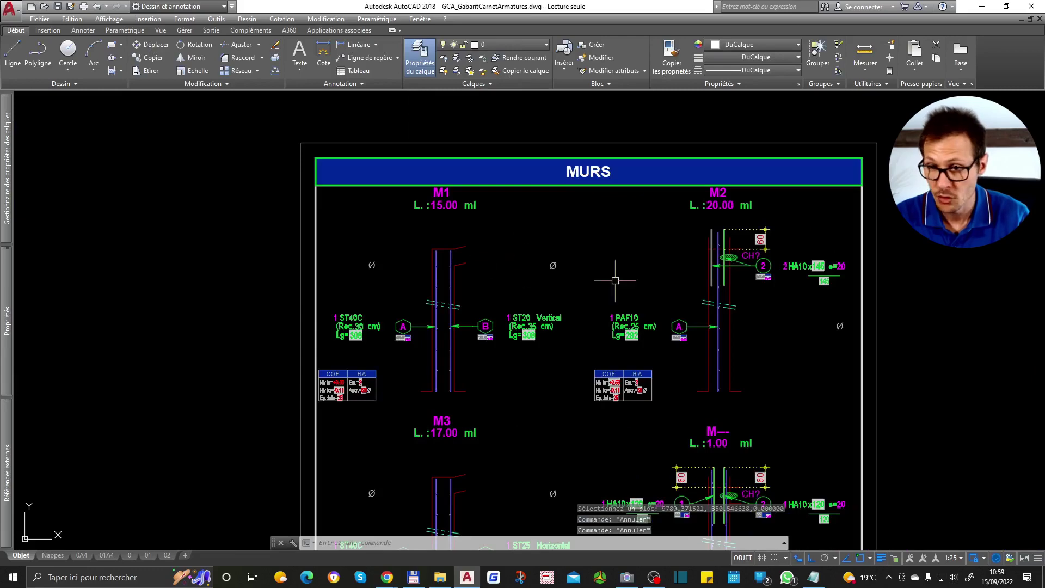
scroll(789, 251, up, 4)
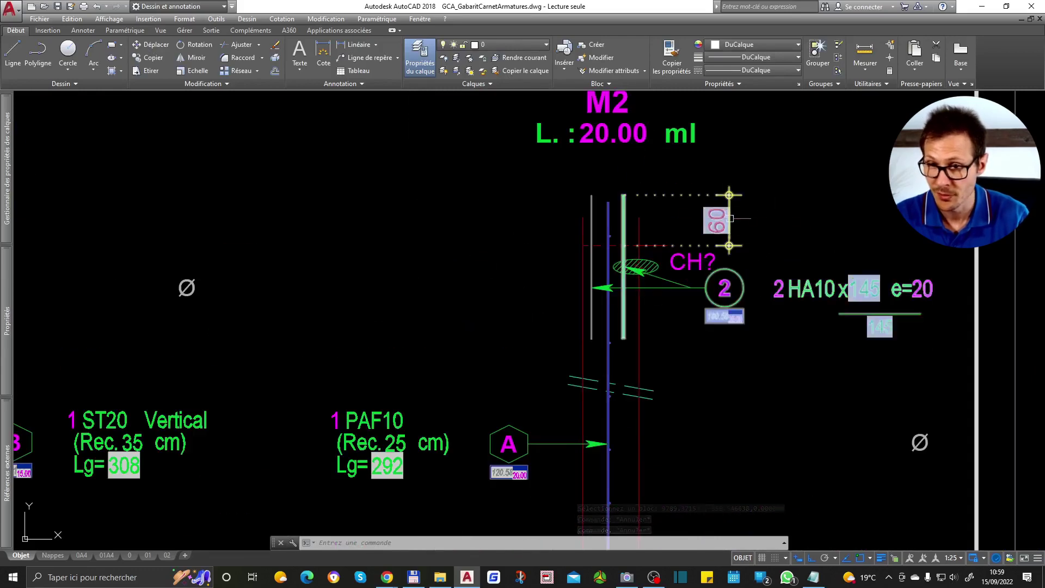
scroll(699, 231, down, 6)
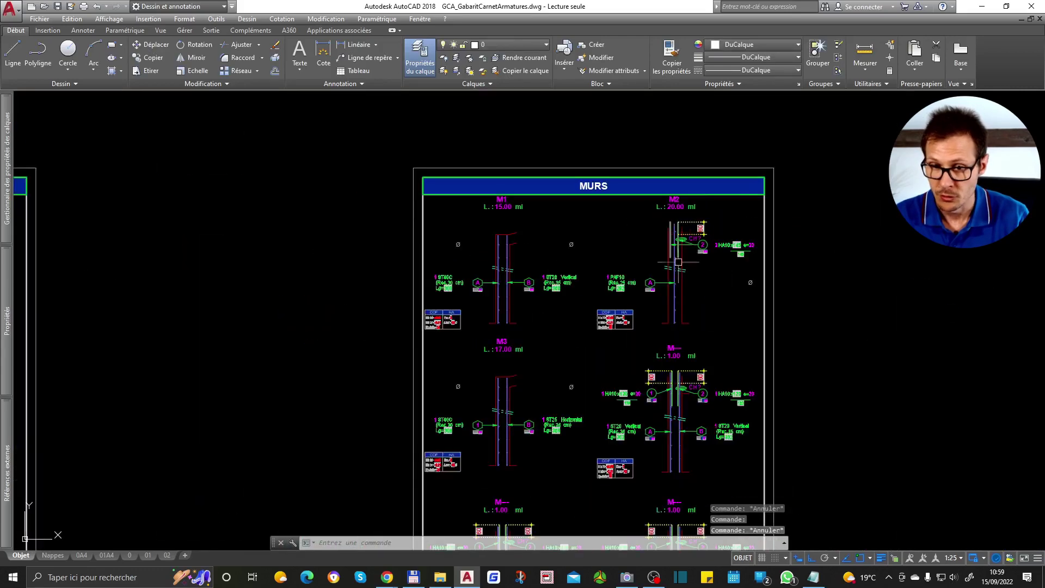
scroll(629, 294, up, 6)
scroll(618, 414, up, 2)
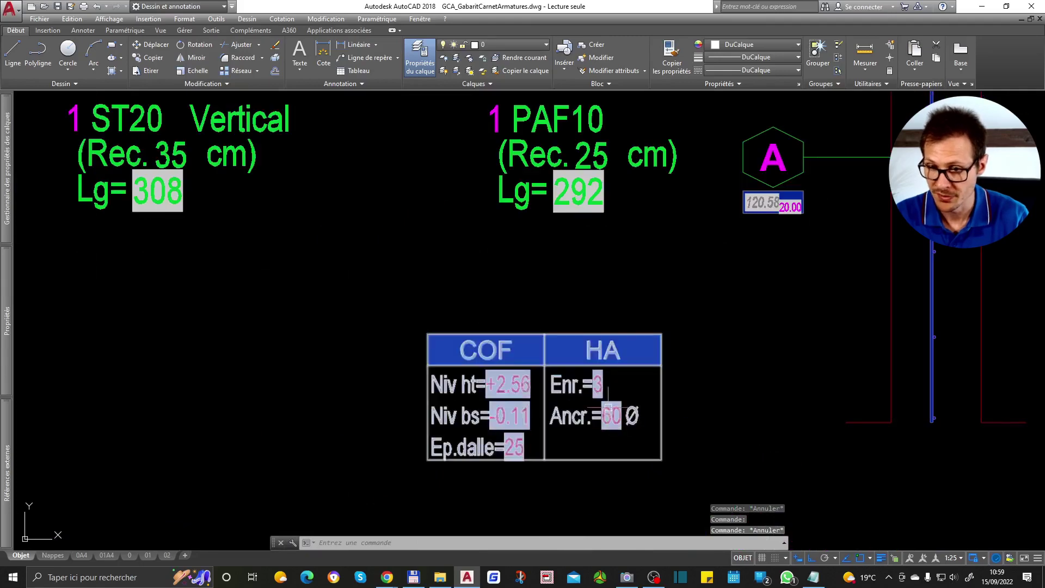
scroll(533, 422, down, 2)
middle_drag(969, 198, 615, 401)
scroll(615, 345, down, 2)
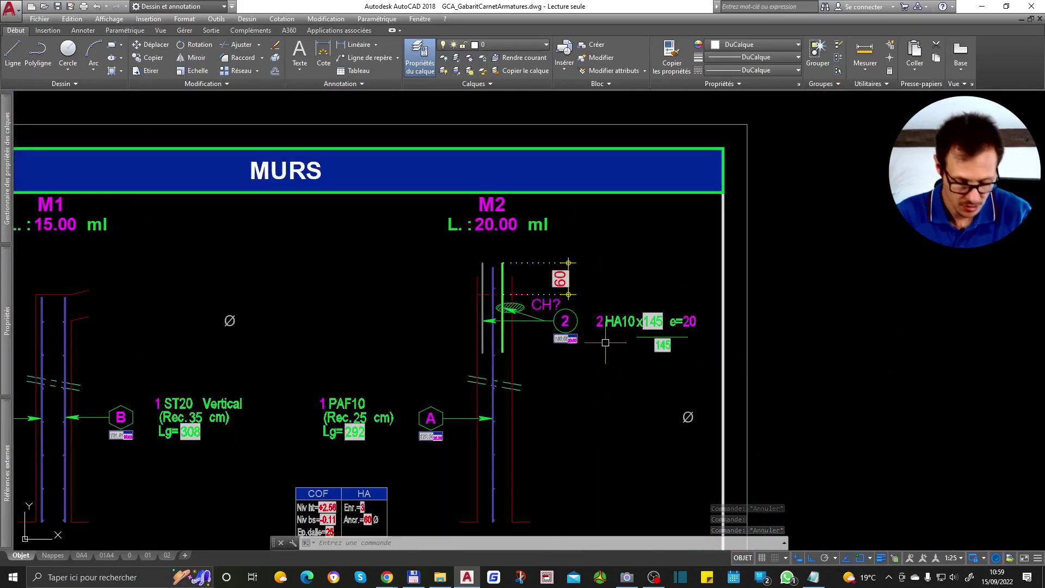
Step: Check the custom drawing properties with the PROPDESS command
text(propdess)
key(Return)
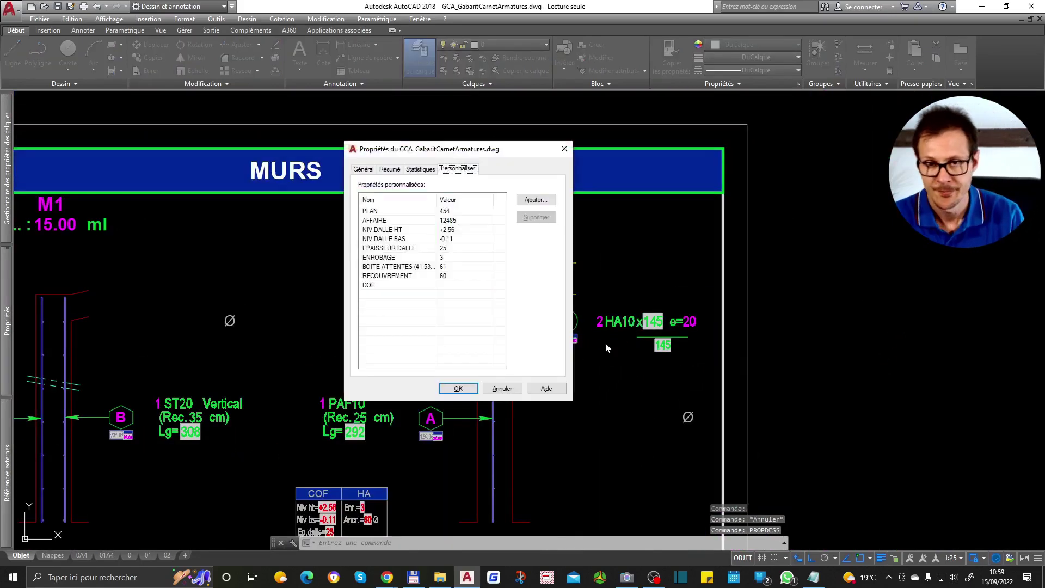
key(Escape)
Step: Set the ANCRAGE value in the M2 detail's data table to 50
scroll(578, 288, up, 2)
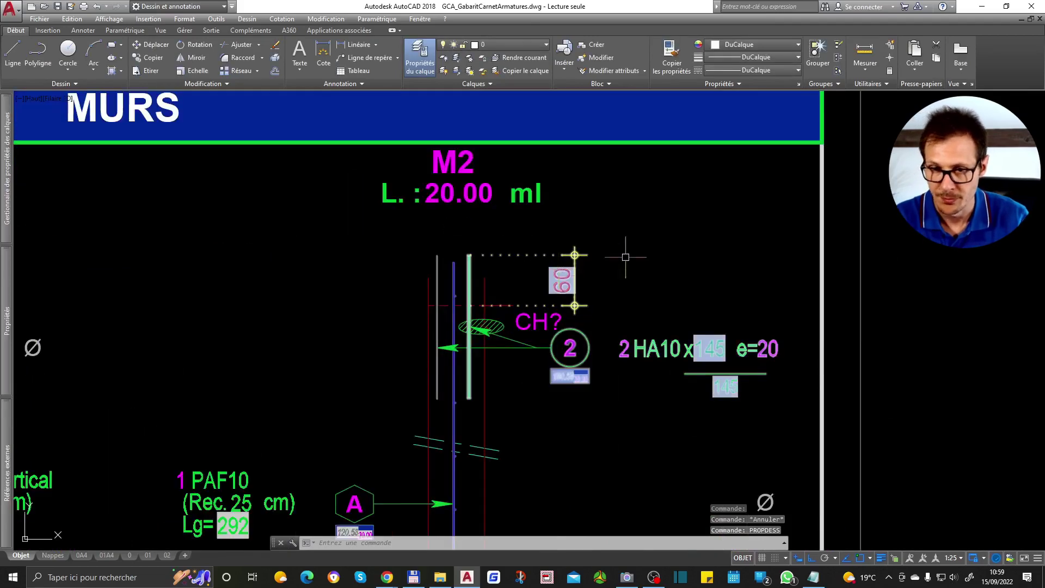
scroll(625, 257, down, 3)
scroll(573, 392, up, 5)
double_click(573, 391)
text(50)
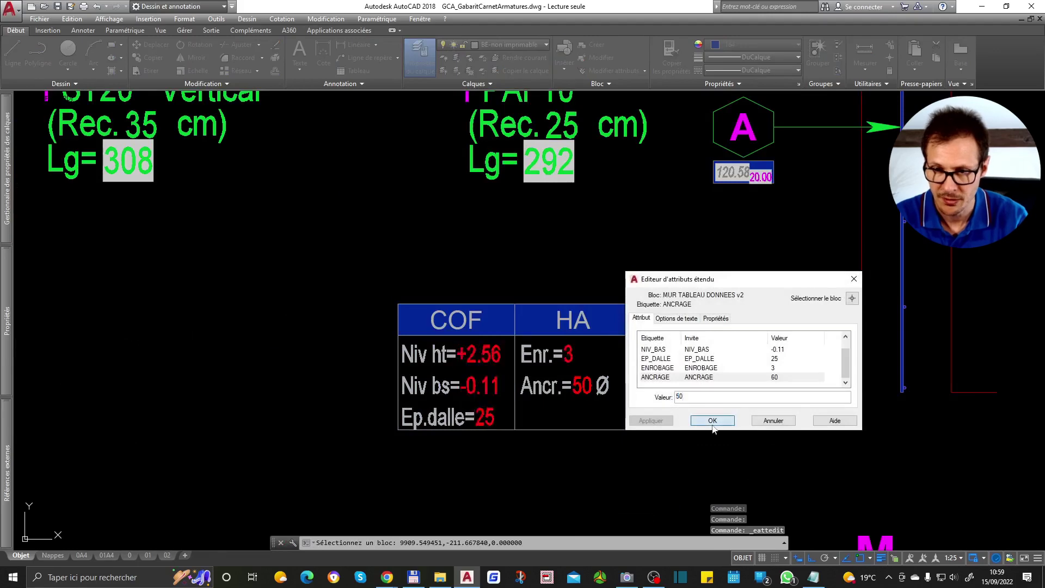
click(712, 421)
Step: Update the fields of the M2 detail with MAJ so splice bar 2 takes the table's anchorage
text(maj)
key(Return)
scroll(536, 336, down, 5)
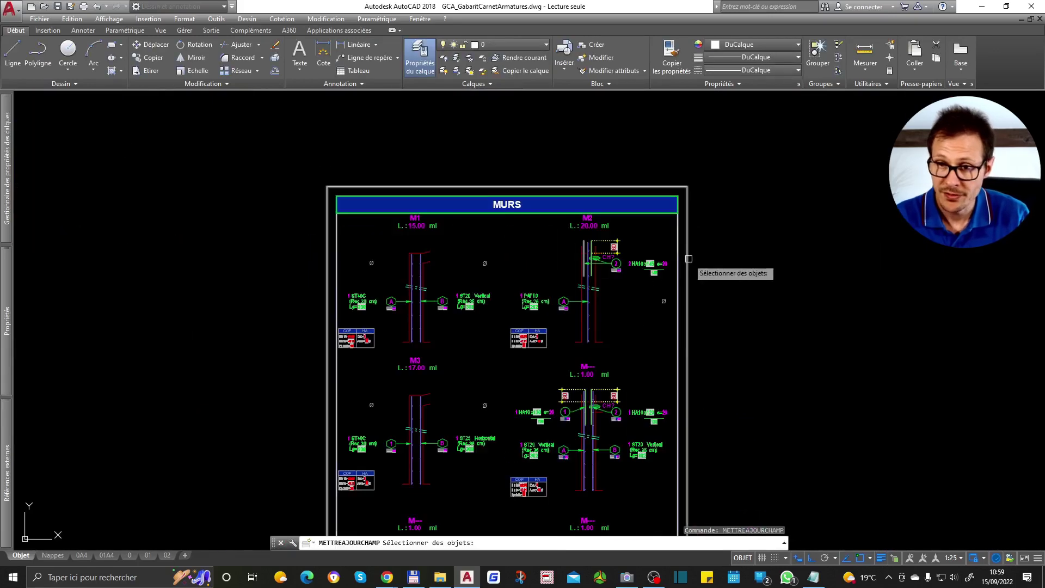
scroll(662, 262, up, 3)
click(604, 216)
click(348, 417)
click(578, 208)
click(397, 331)
key(Return)
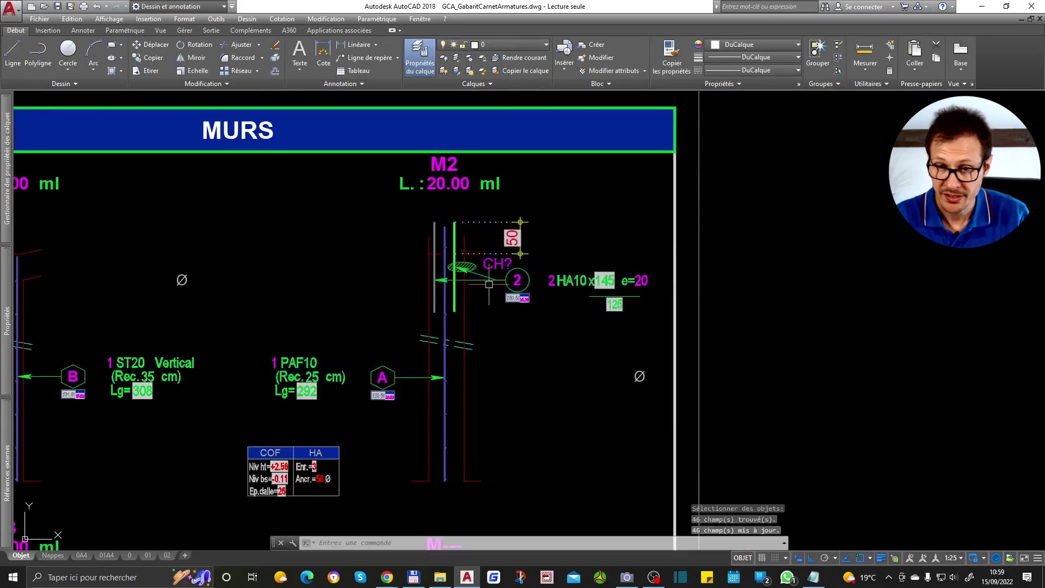
Step: Override the ANCRAGE attribute of splice bar 2 in the M2 detail with 47
scroll(520, 222, up, 2)
double_click(501, 246)
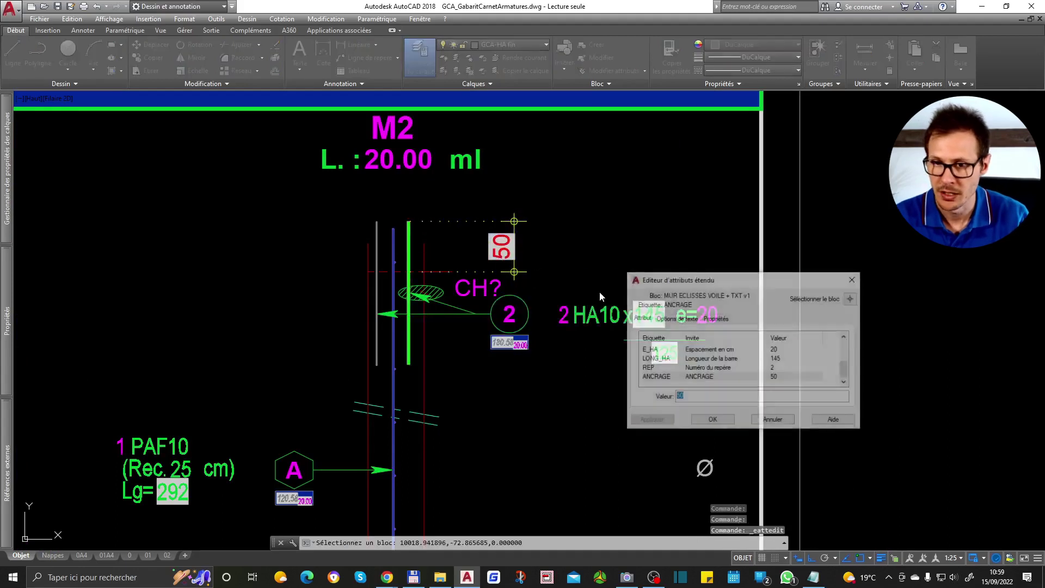
click(713, 420)
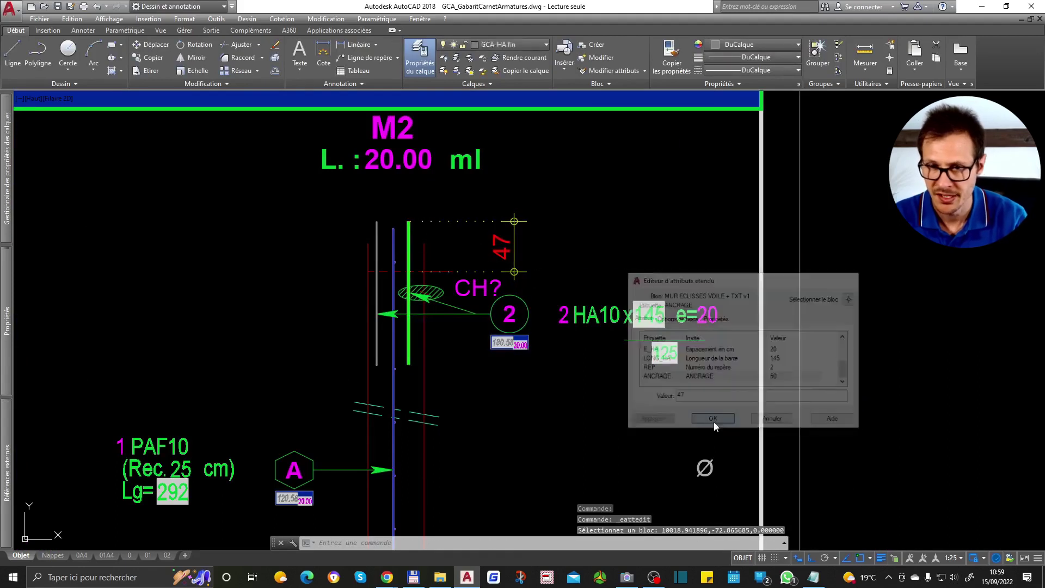
Step: Update the fields of M2's splice bar 2 three times to recalculate its length and weight from the overridden anchorage
text(maj)
key(Return)
click(655, 240)
click(182, 425)
key(Return)
key(Return)
click(697, 212)
click(484, 376)
key(Return)
scroll(674, 315, up, 2)
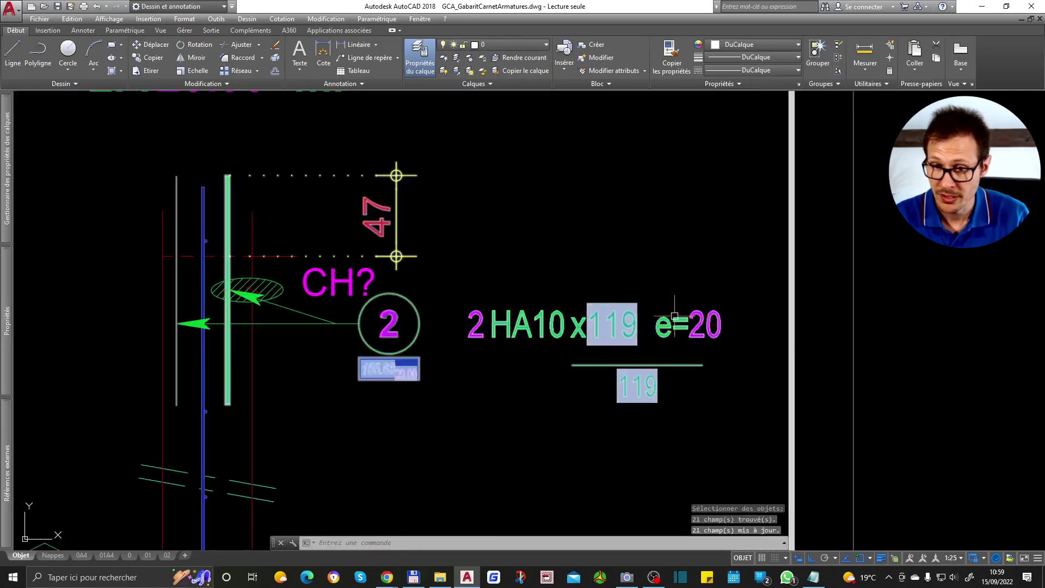
key(Return)
click(653, 254)
click(305, 442)
key(Return)
Step: Check the formula behind attribute A of M2's splice bar 2 and replace it with the fixed value 130
scroll(554, 334, down, 2)
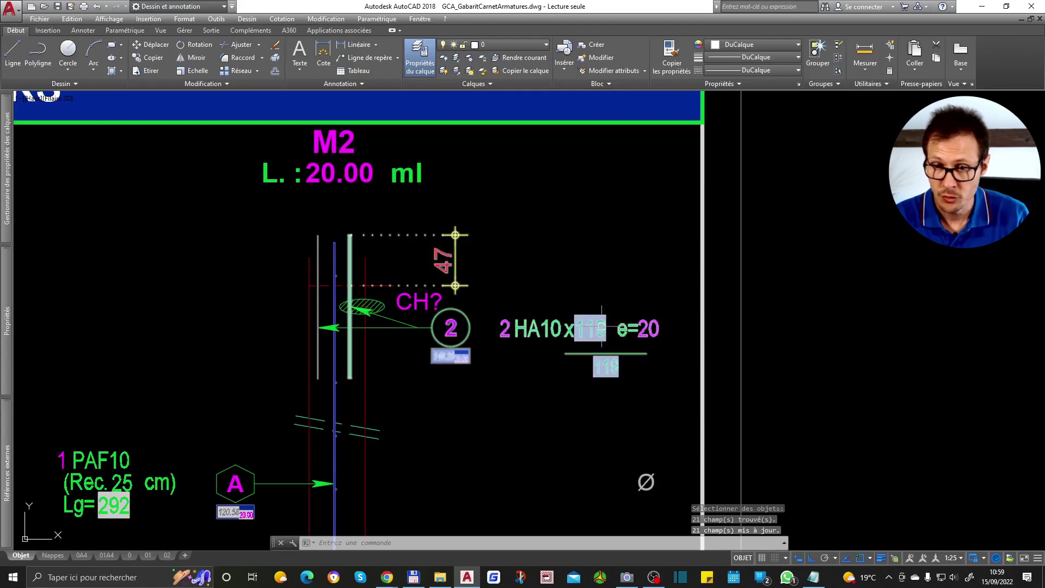
double_click(610, 355)
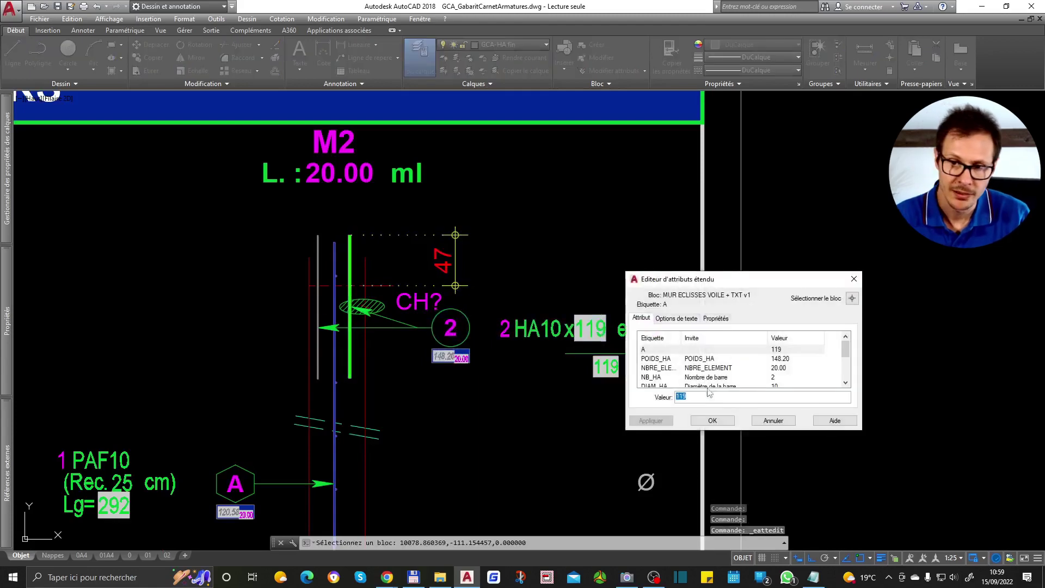
double_click(708, 396)
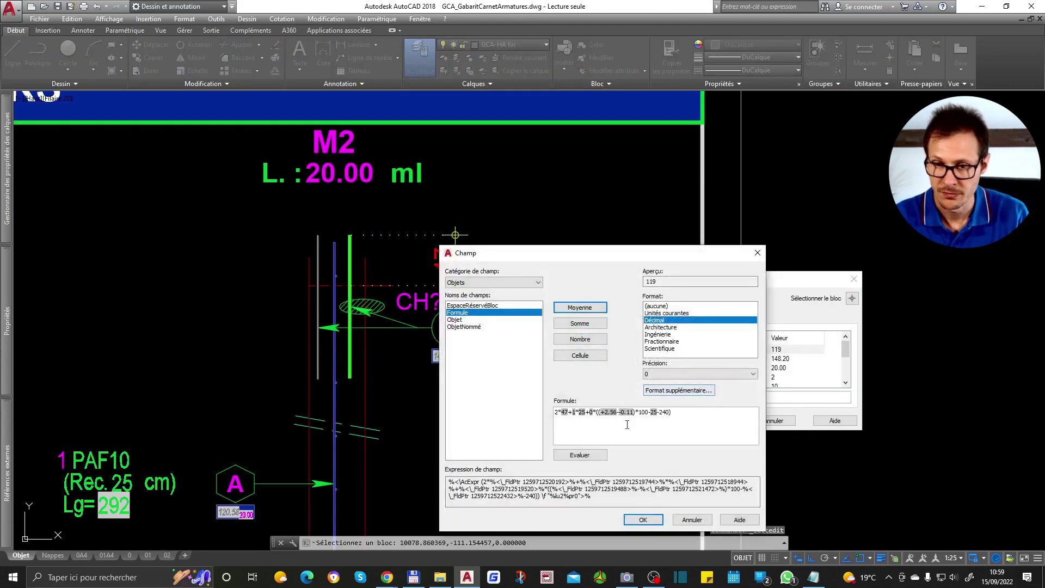
key(Escape)
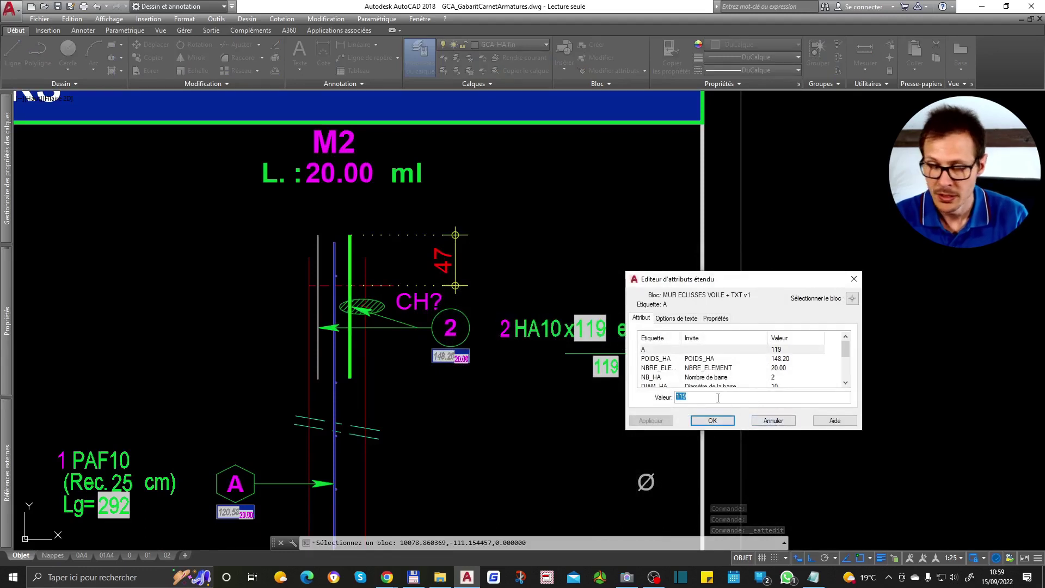
text(130)
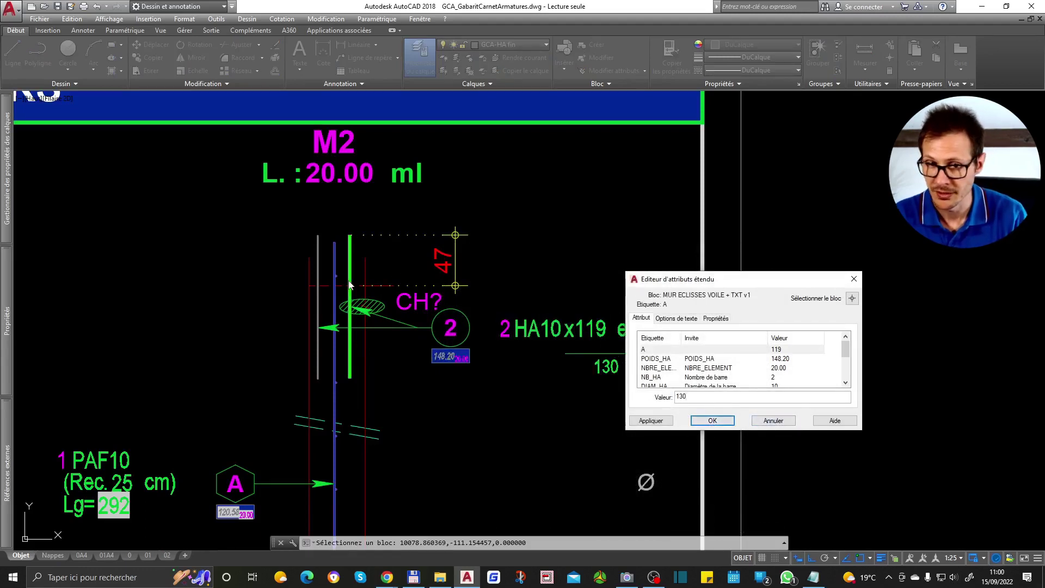
click(711, 421)
Step: Update the fields of M2's splice bar 2 twice to apply the fixed length of 130 to its label and weight
text(et)
key(Return)
click(662, 292)
click(491, 394)
key(Return)
key(Return)
click(602, 280)
click(381, 454)
key(Return)
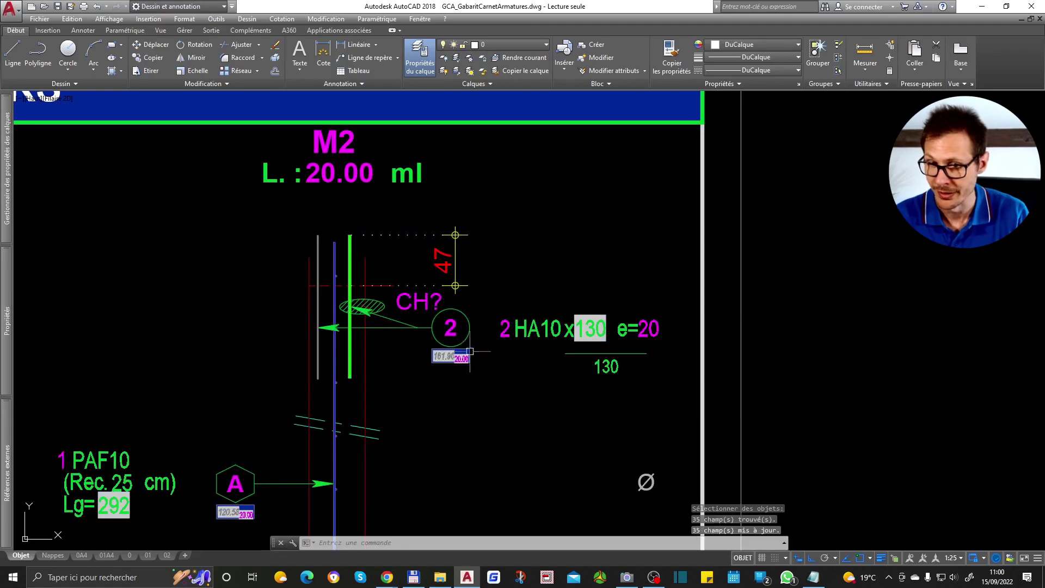
scroll(444, 274, down, 2)
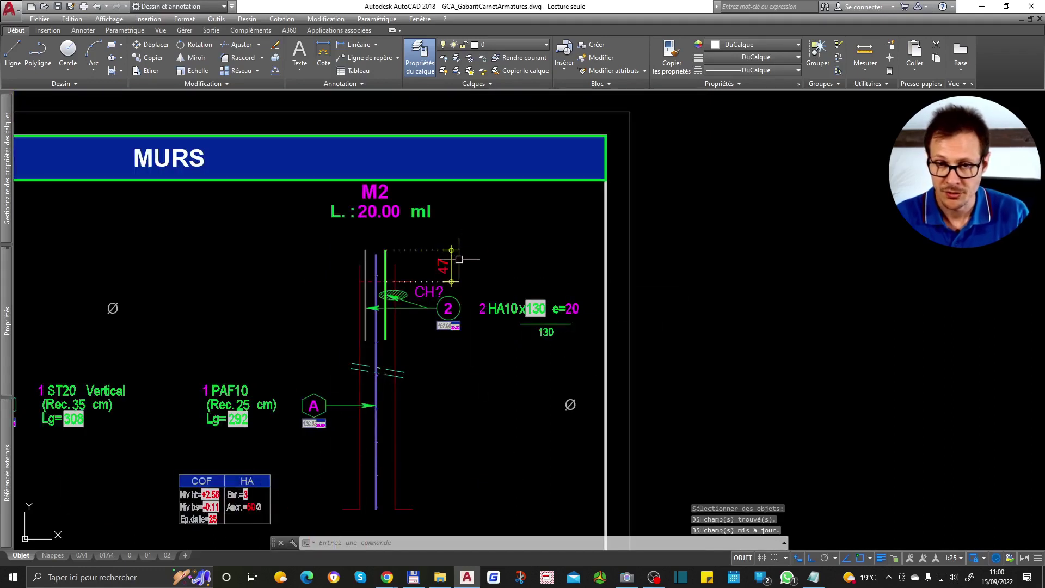
scroll(459, 260, up, 2)
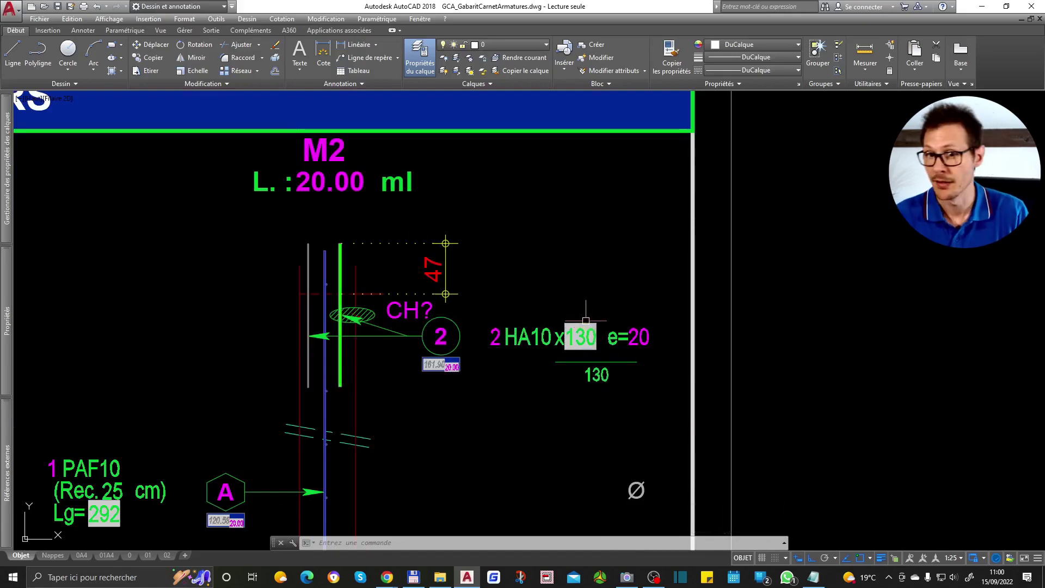
scroll(585, 321, up, 2)
double_click(590, 340)
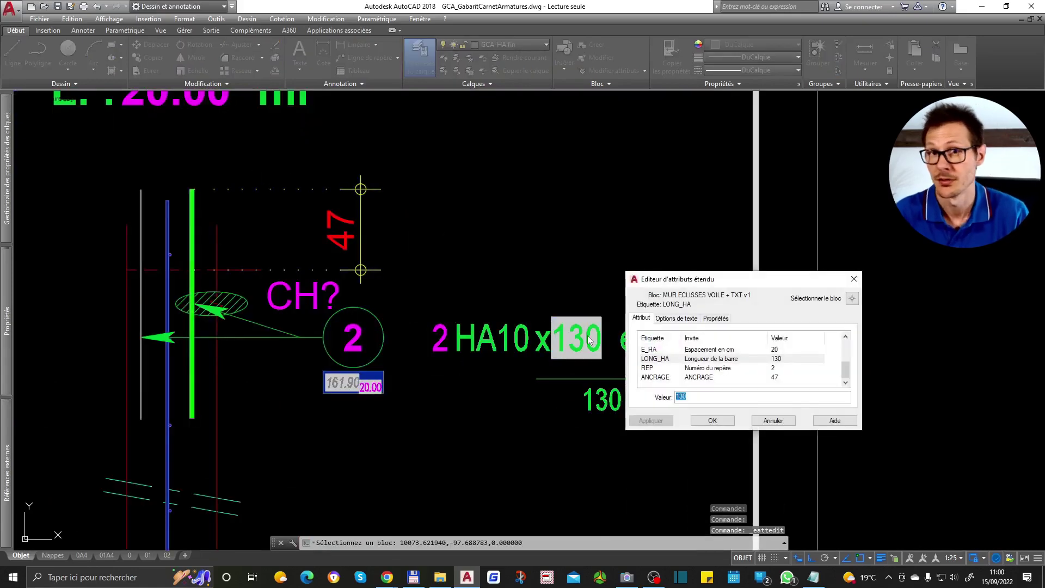
key(Escape)
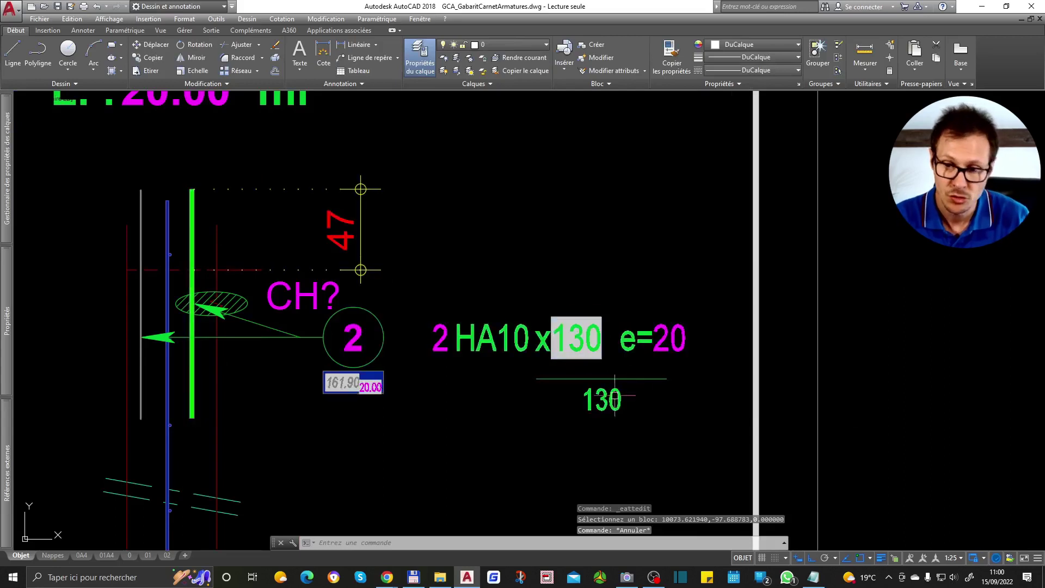
Step: Draw a short oblique line as a hook at the left end of the bar shape under M2's splice bar 2 label
key(l)
key(Return)
scroll(548, 430, up, 2)
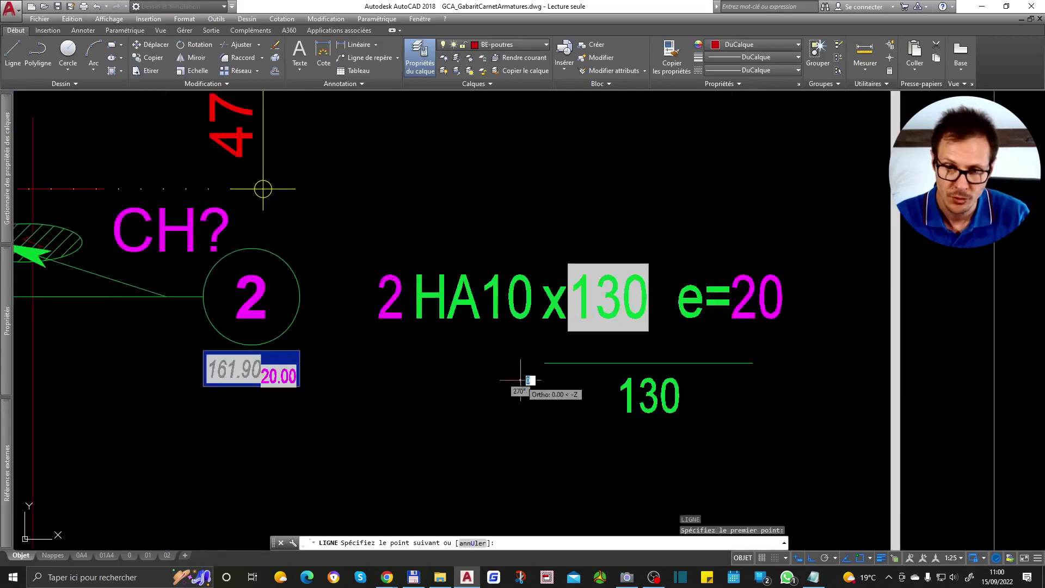
click(537, 380)
key(Escape)
scroll(611, 438, down, 4)
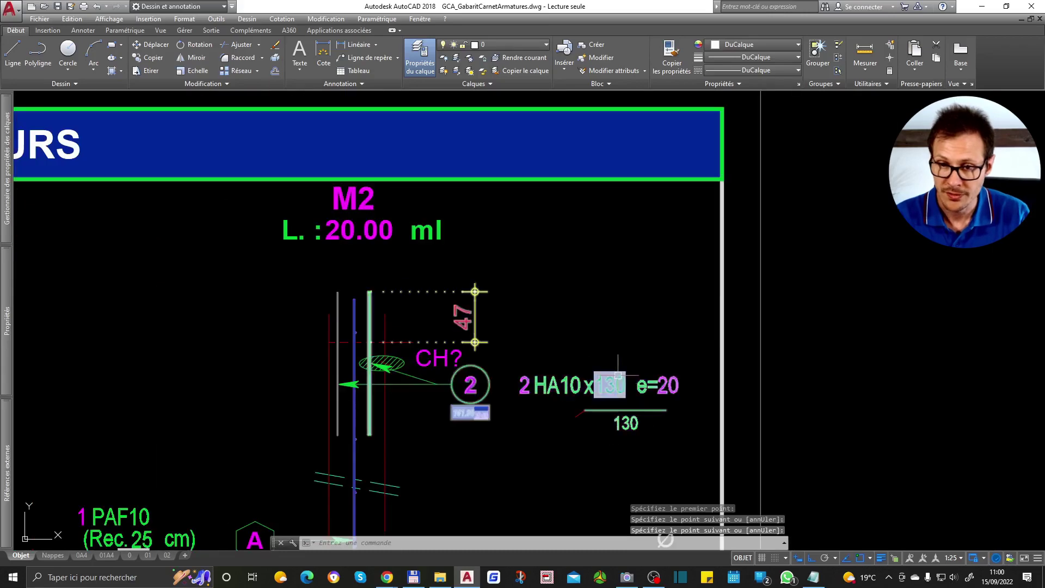
Step: Set the LONG_HA attribute of M2's splice bar 2 to 132
double_click(610, 384)
text(132)
key(Return)
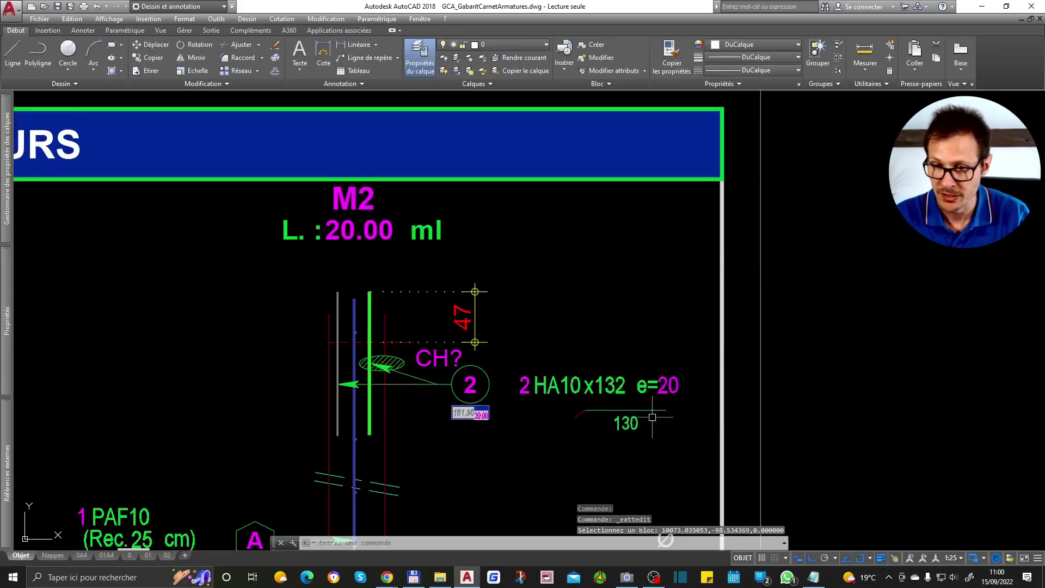
Step: Update the fields of M2's splice bar 2 repeatedly to recalculate its weight from the 132 length
text(majchamp)
key(Return)
drag(594, 303, 245, 431)
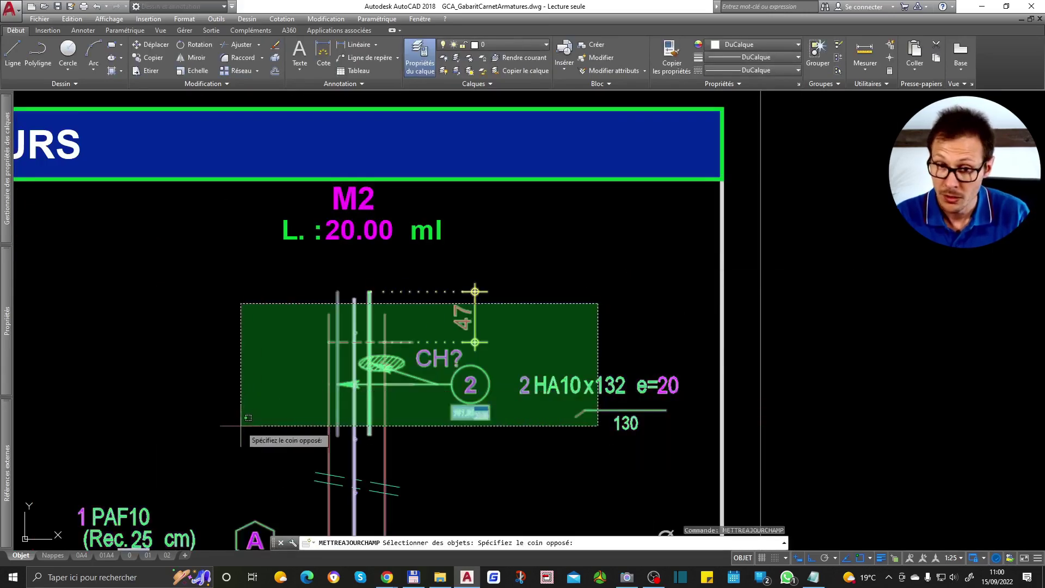
key(Return)
key(Return)
drag(668, 278, 419, 434)
key(Return)
key(Return)
drag(478, 400, 435, 427)
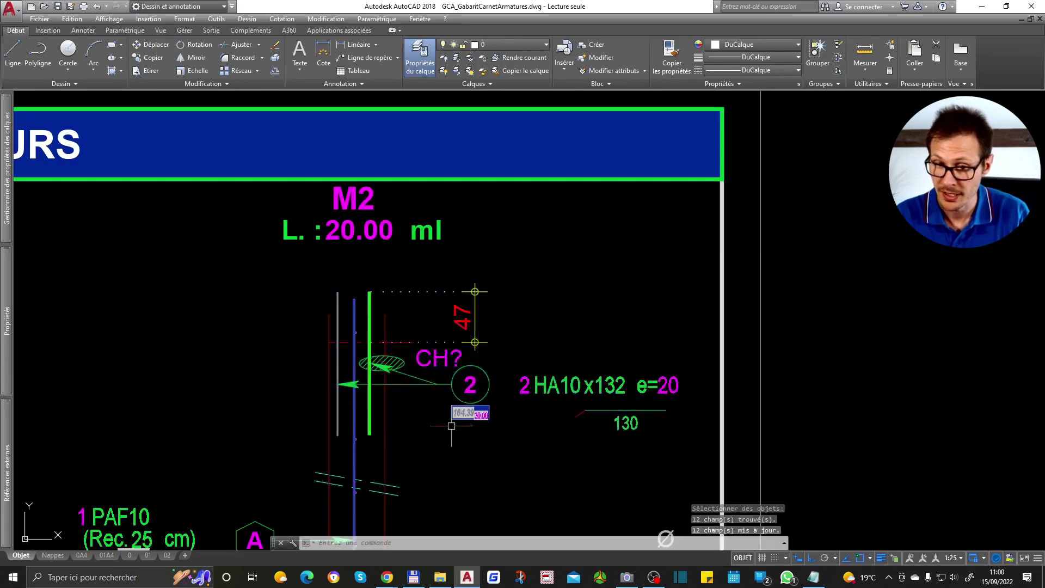
scroll(451, 427, up, 6)
key(Return)
Step: Set the shape dimension of M2's splice bar 2 to 128 and update its fields twice
scroll(511, 332, down, 5)
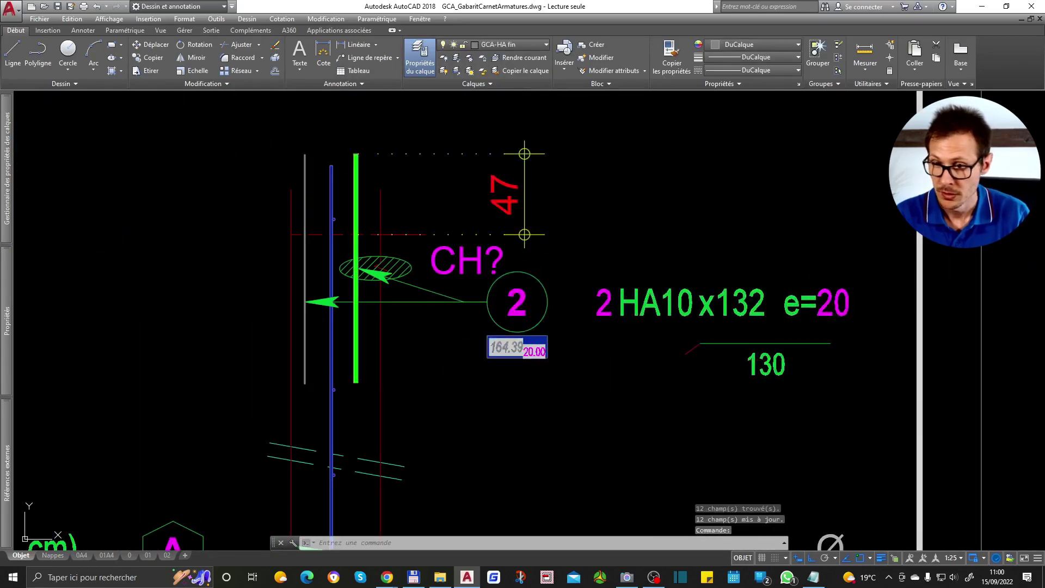
double_click(769, 360)
click(712, 421)
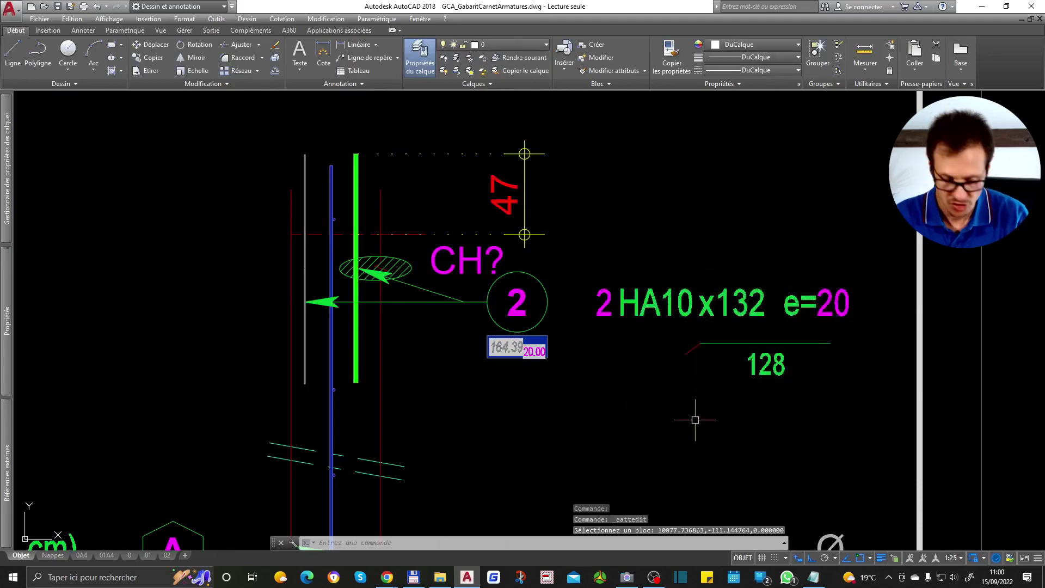
text(Mettreajourchamp)
key(Return)
drag(674, 407, 472, 223)
key(Return)
key(Return)
drag(580, 390, 484, 289)
key(Return)
Step: Run POIDS_ARMATURES on the whole walls page and choose the POIDS_HA and POIDS_TS attributes to total
scroll(532, 358, down, 7)
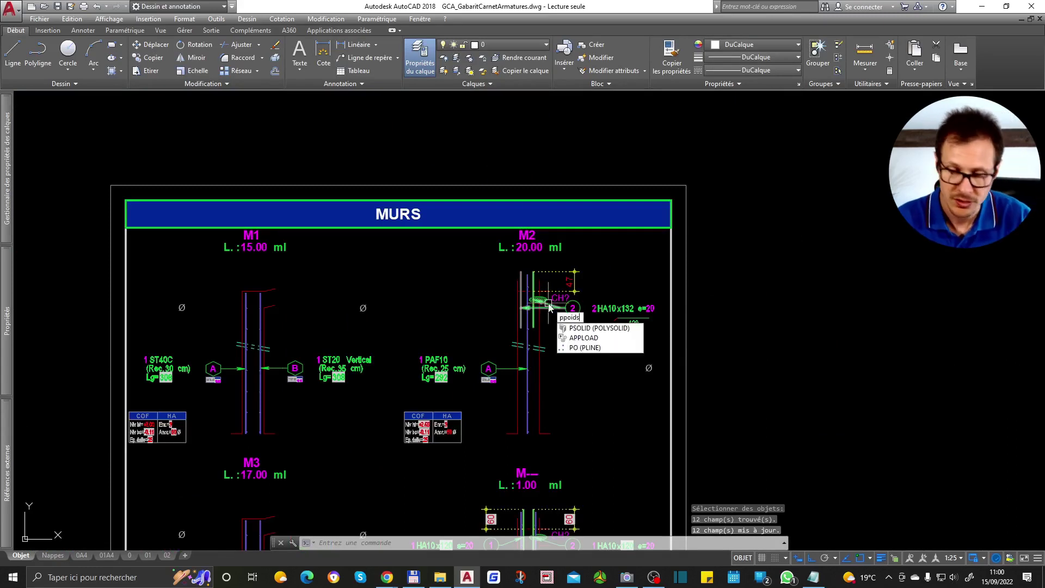
key(Escape)
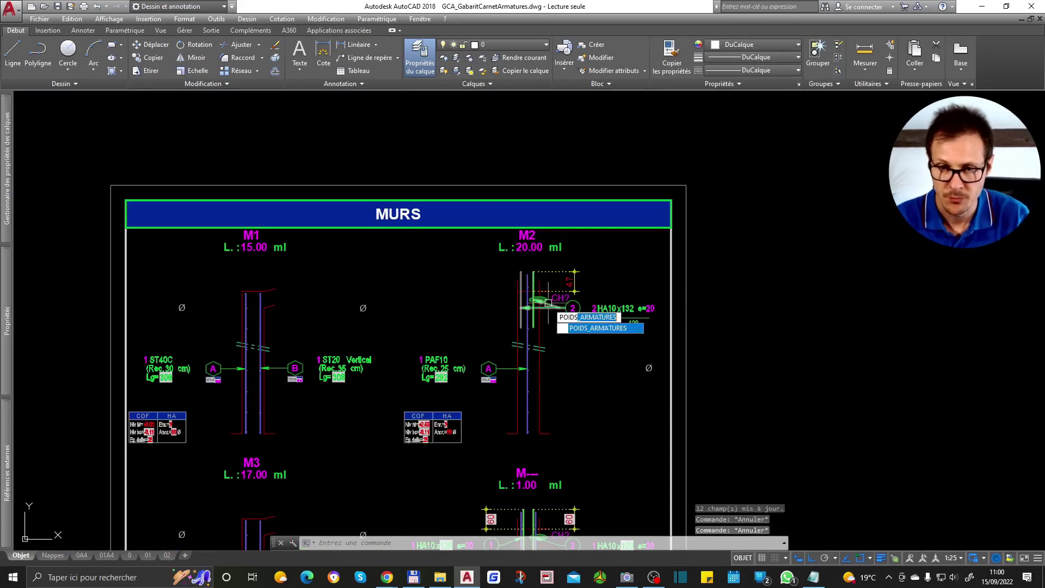
key(Return)
scroll(526, 265, down, 4)
click(301, 193)
scroll(339, 212, down, 2)
click(541, 441)
key(Return)
click(469, 299)
scroll(471, 303, down, 2)
click(467, 305)
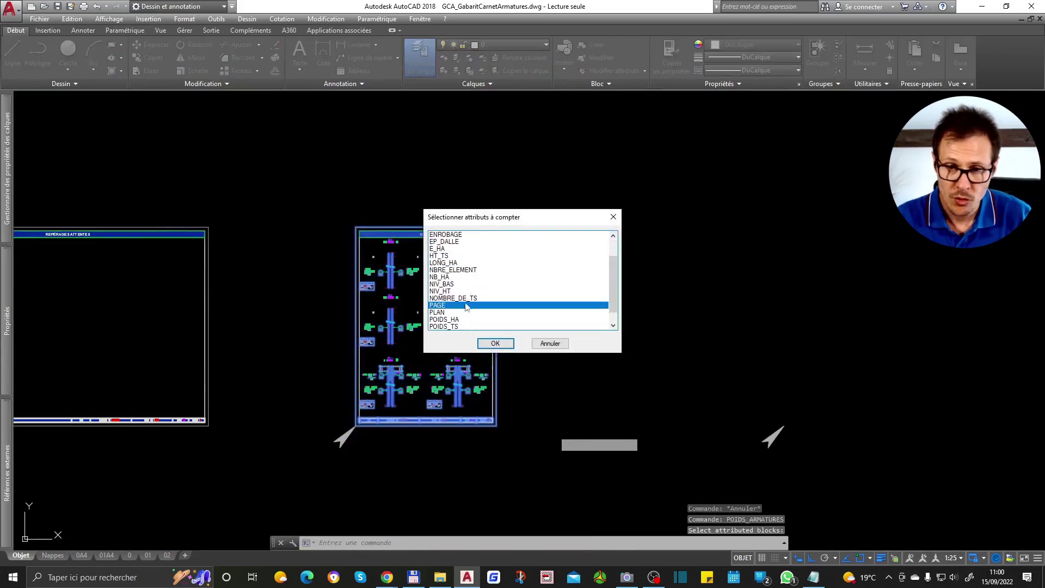
click(443, 327)
click(493, 343)
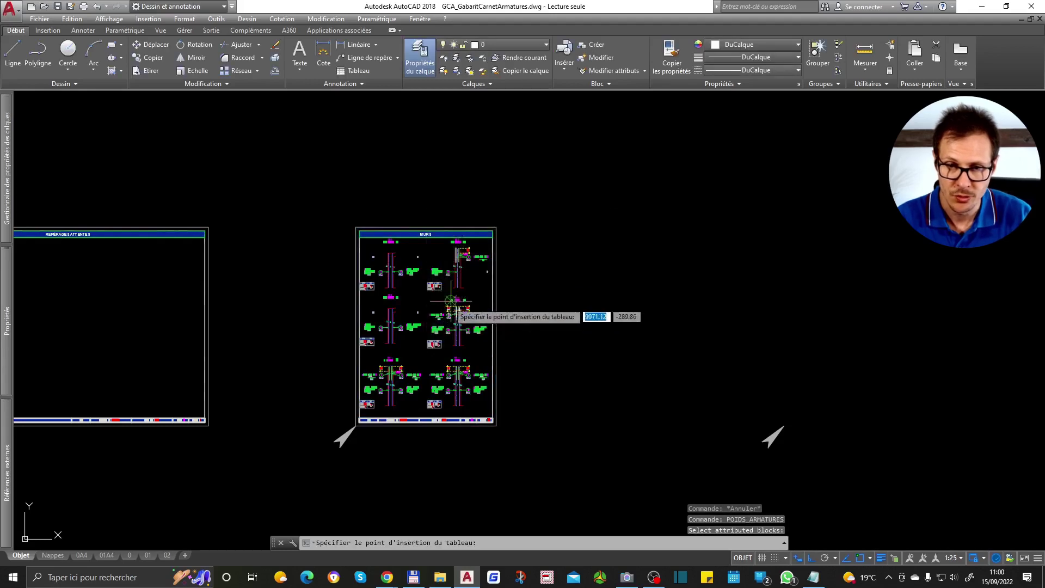
Step: Place the reinforcement weight table over the page header, beside the MURS title
scroll(436, 231, up, 8)
scroll(436, 231, up, 3)
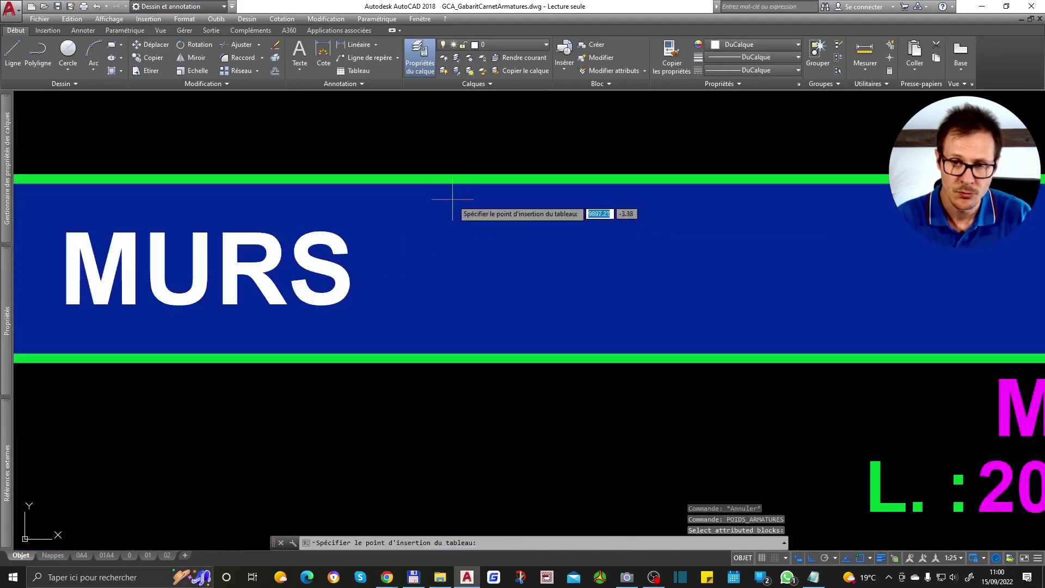
scroll(438, 210, down, 5)
click(419, 258)
click(673, 271)
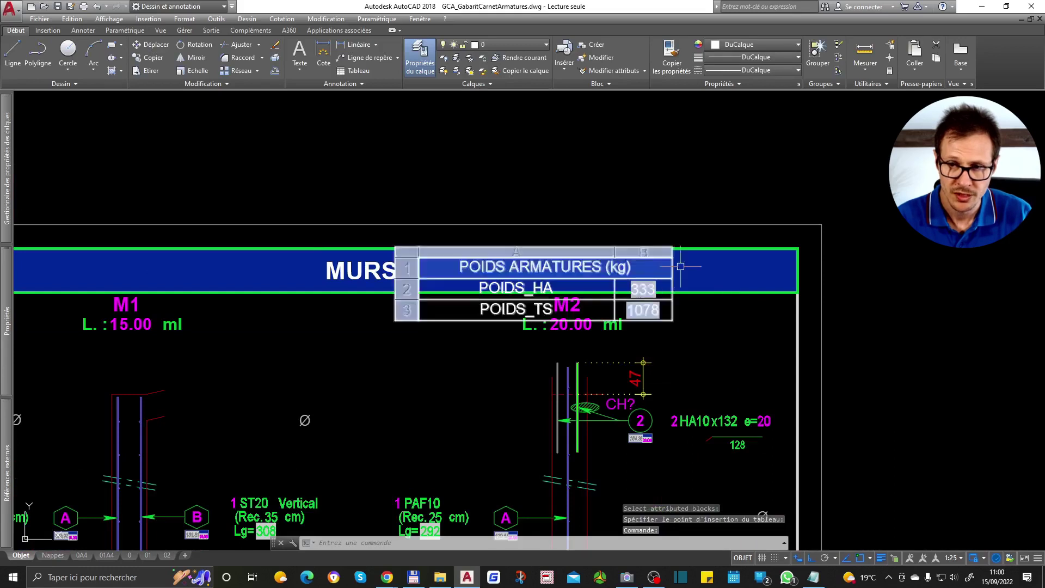
click(461, 327)
text(d)
key(Escape)
key(Escape)
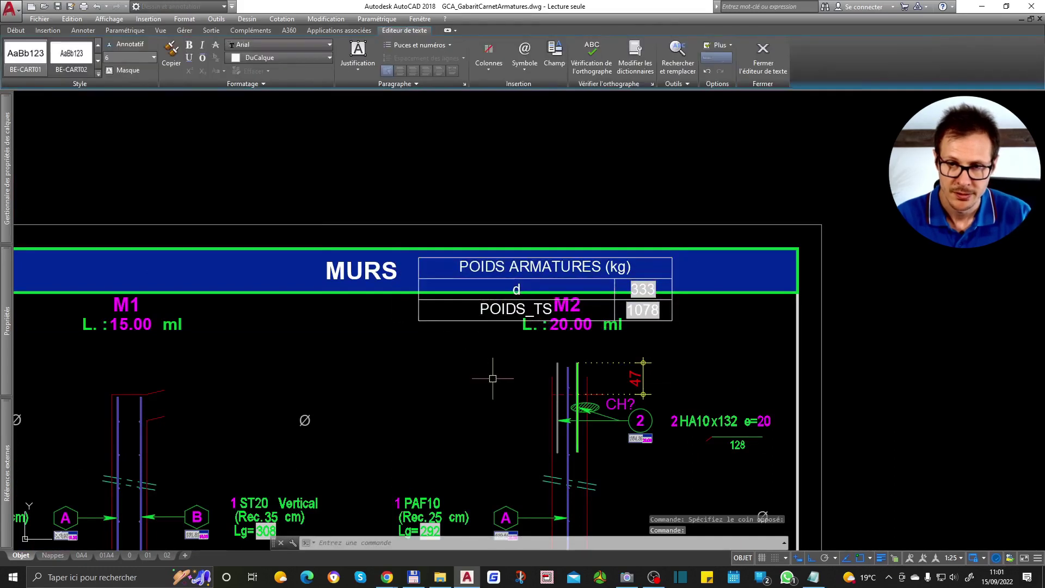
key(ctrl+z)
Step: Move the reinforcement weight table freely, with ortho off, into the empty space between the M1 and M2 details
click(483, 321)
text(d)
key(Return)
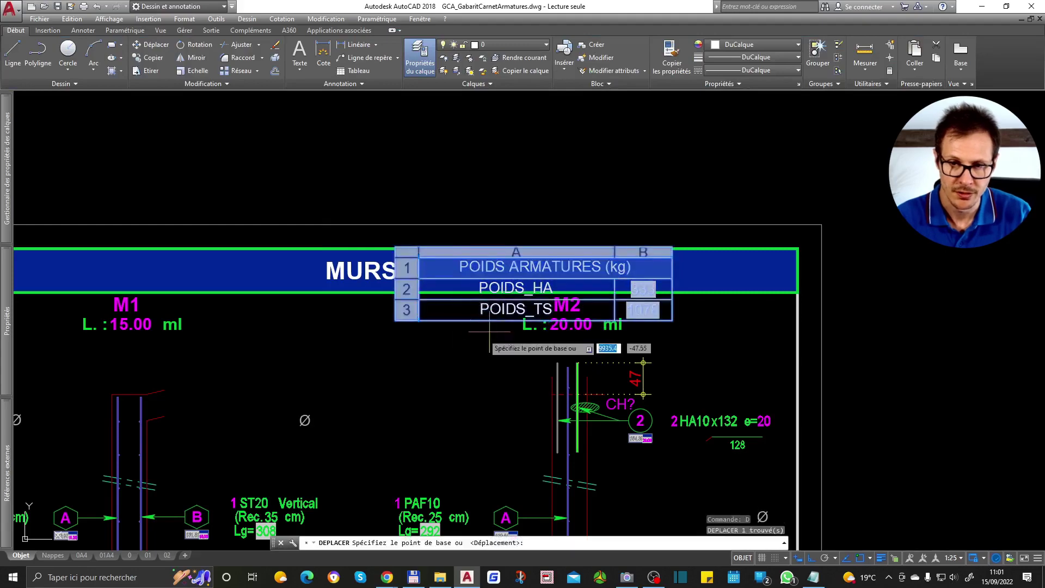
click(486, 332)
key(F8)
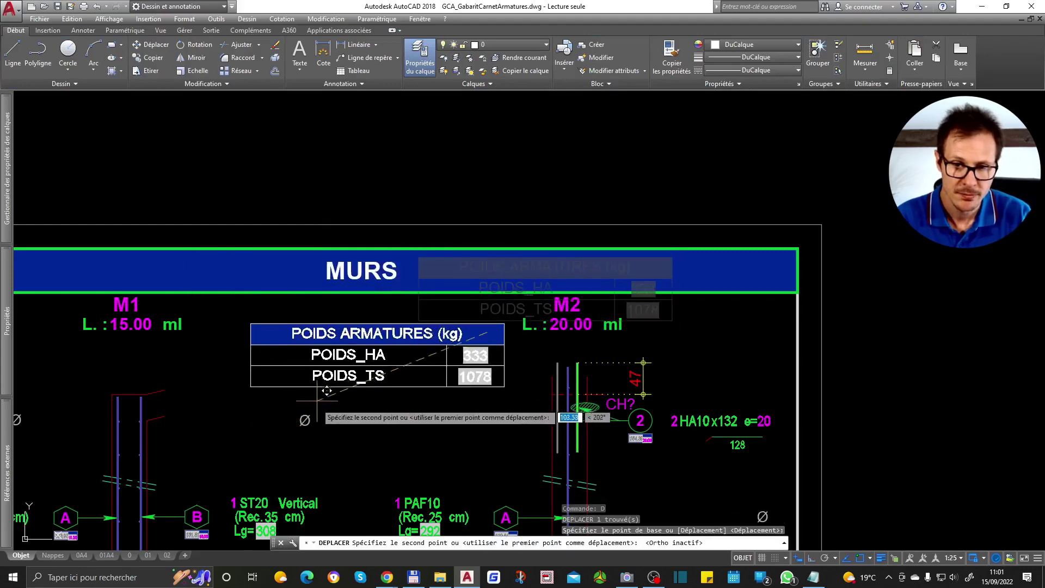
click(406, 424)
key(Escape)
middle_drag(271, 309, 422, 193)
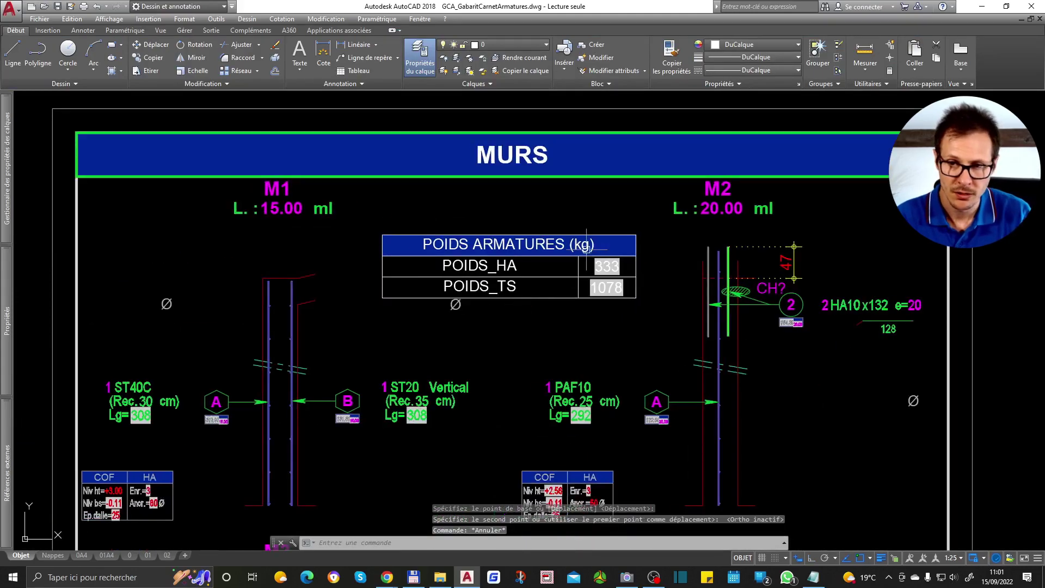
Step: Examine the reinforcement weight table, the whole booklet layout and the walls page's title block with its page number
click(439, 244)
scroll(566, 253, up, 2)
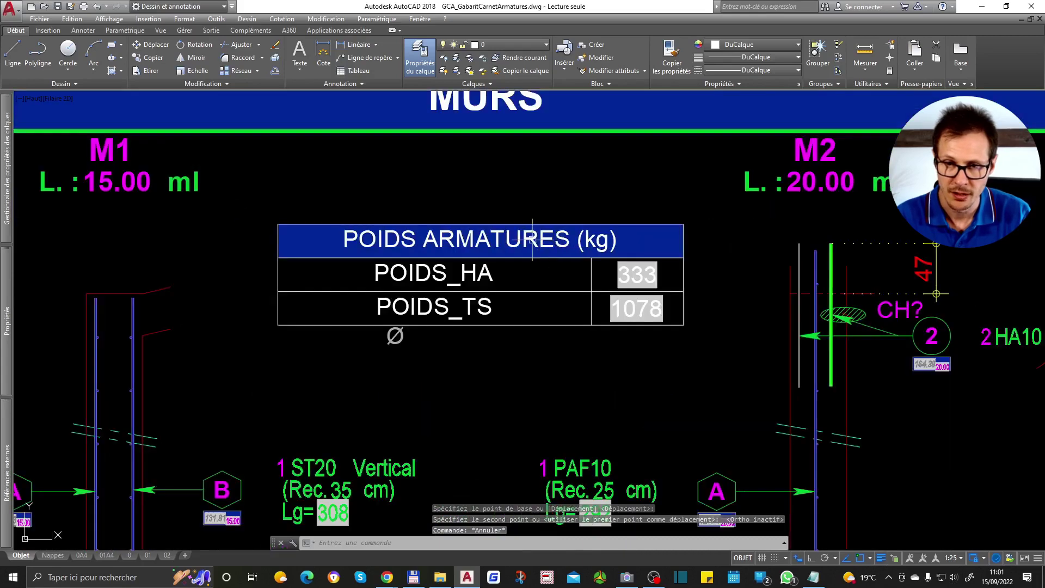
key(Escape)
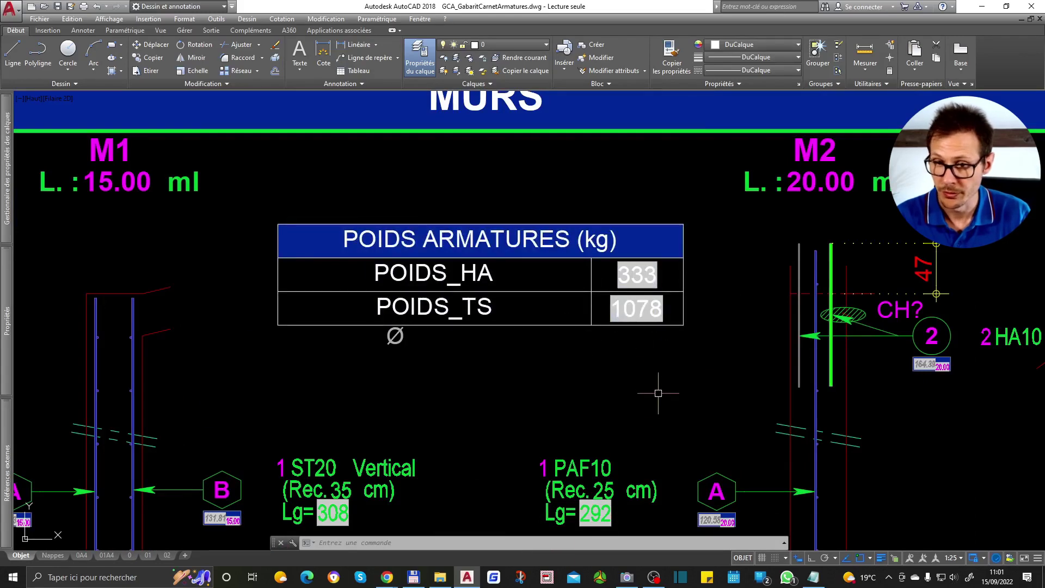
scroll(578, 322, down, 5)
scroll(541, 263, up, 2)
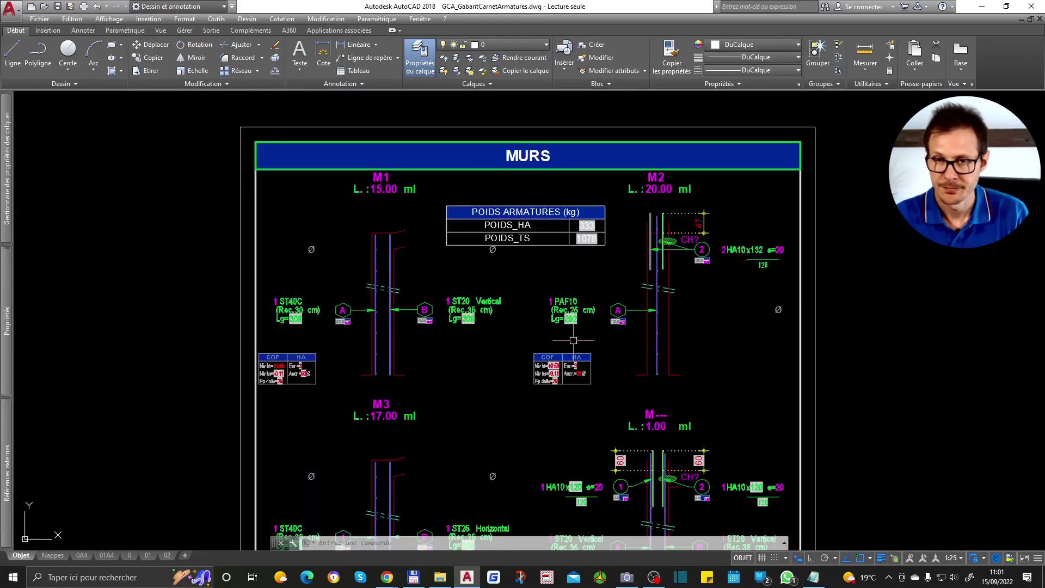
scroll(521, 341, down, 10)
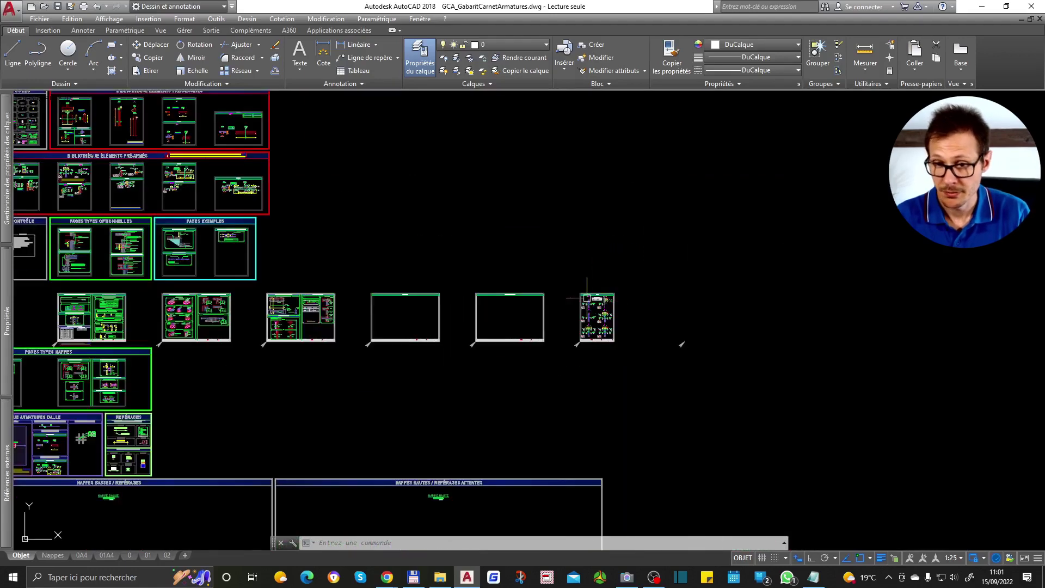
scroll(597, 304, up, 8)
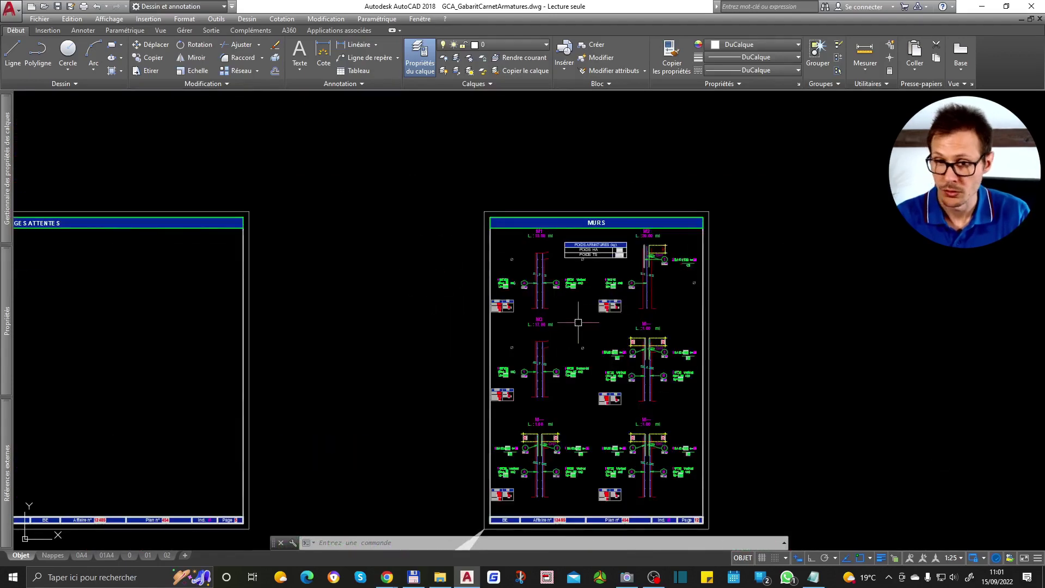
scroll(547, 247, up, 4)
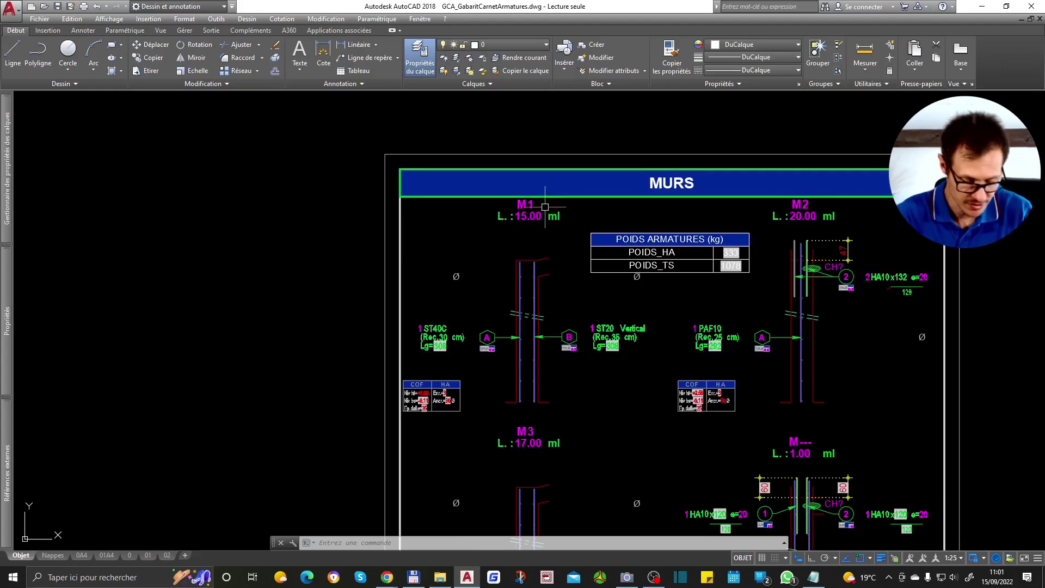
scroll(600, 223, down, 8)
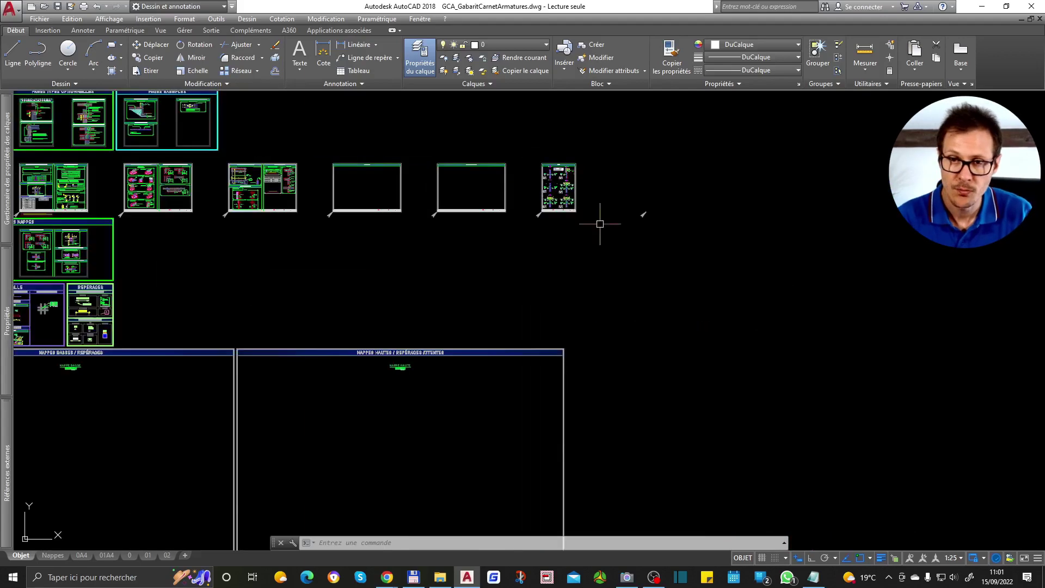
scroll(645, 359, down, 4)
click(749, 197)
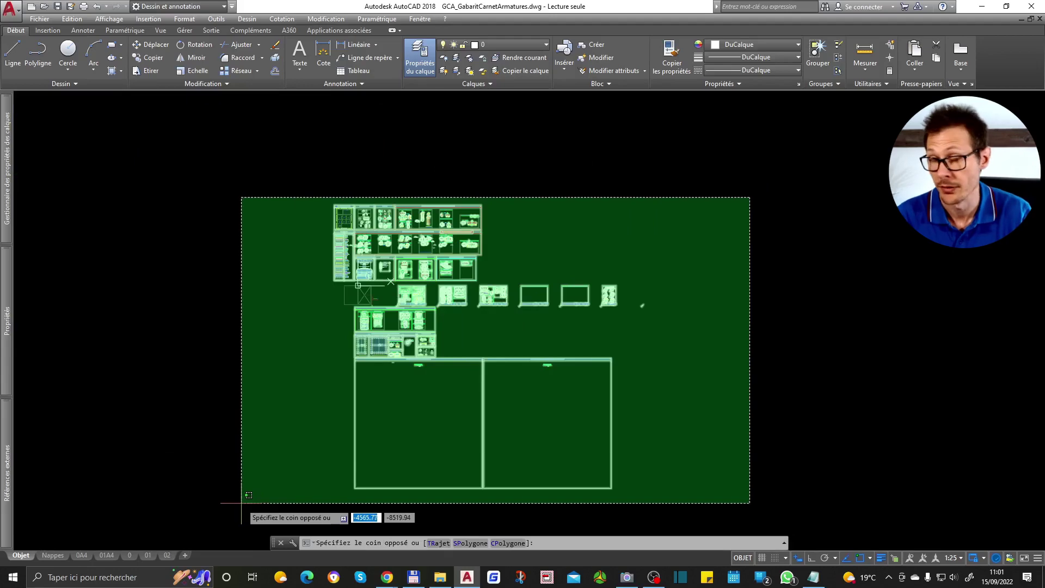
key(Escape)
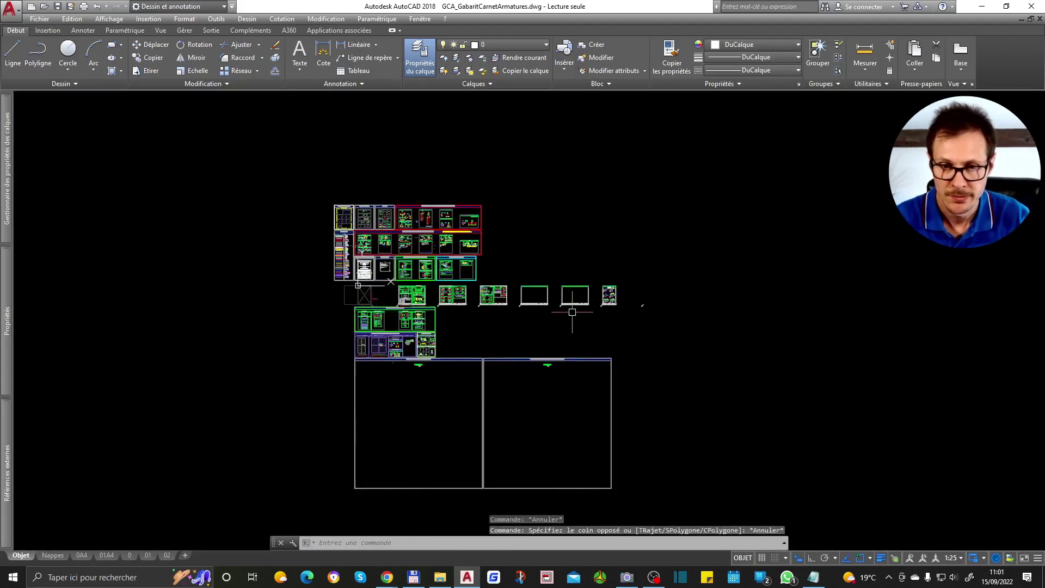
scroll(578, 306, up, 8)
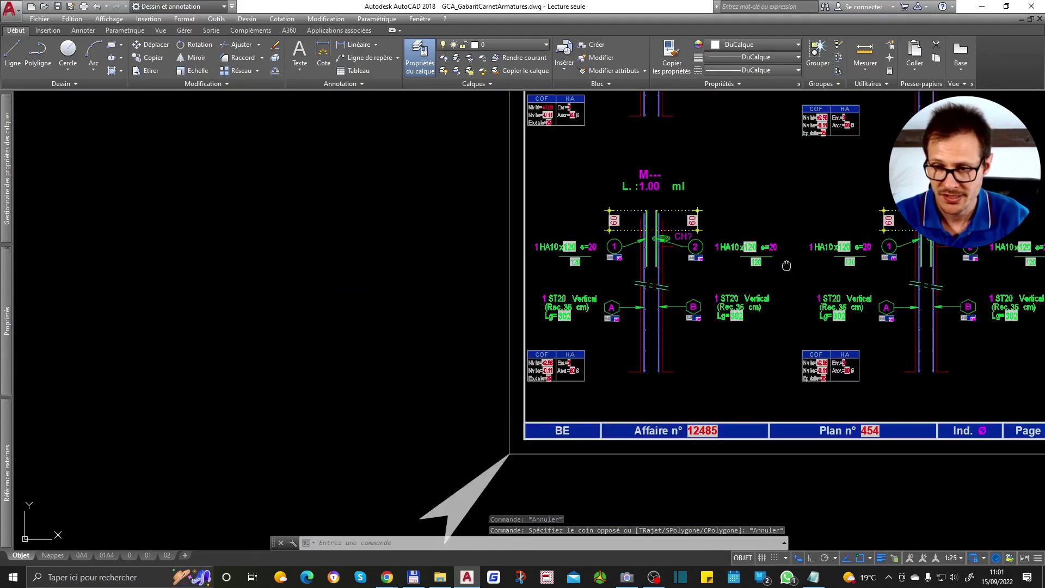
scroll(787, 270, down, 3)
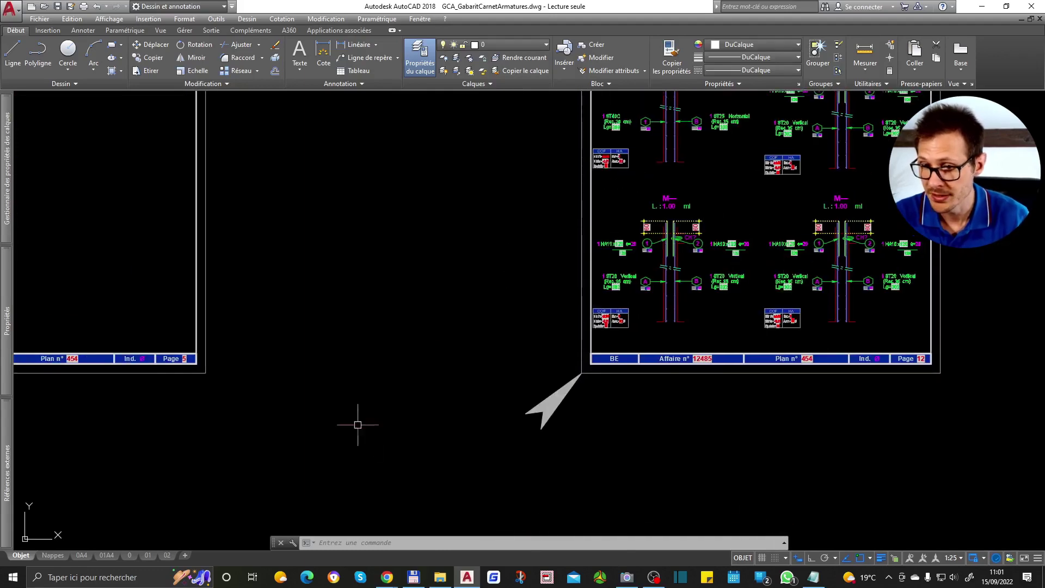
Step: Copy the entire walls page, including its details and weight table, into the empty space beside the original
scroll(375, 434, down, 4)
click(423, 175)
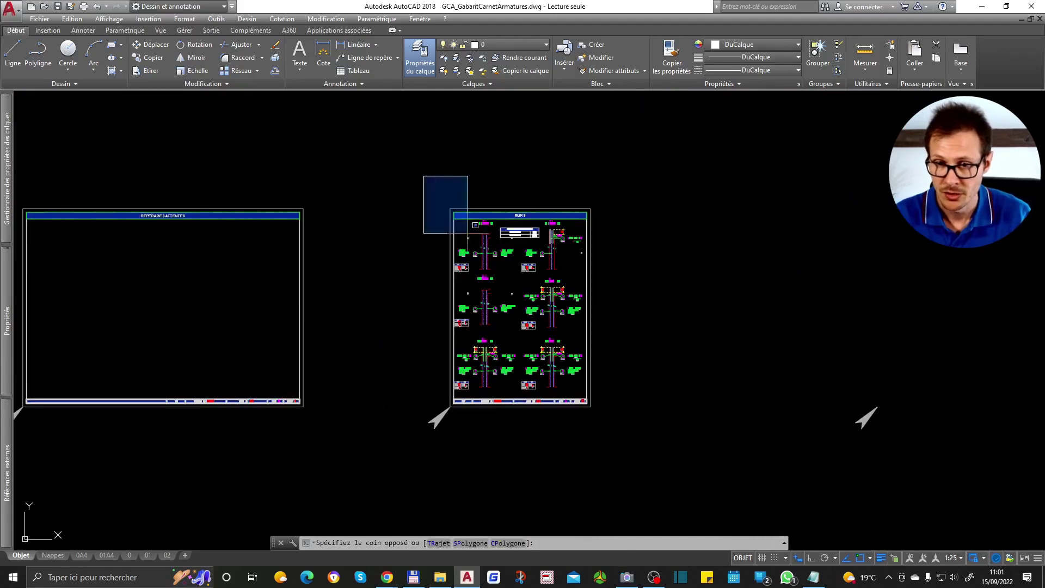
click(662, 472)
text(co)
key(space)
click(607, 449)
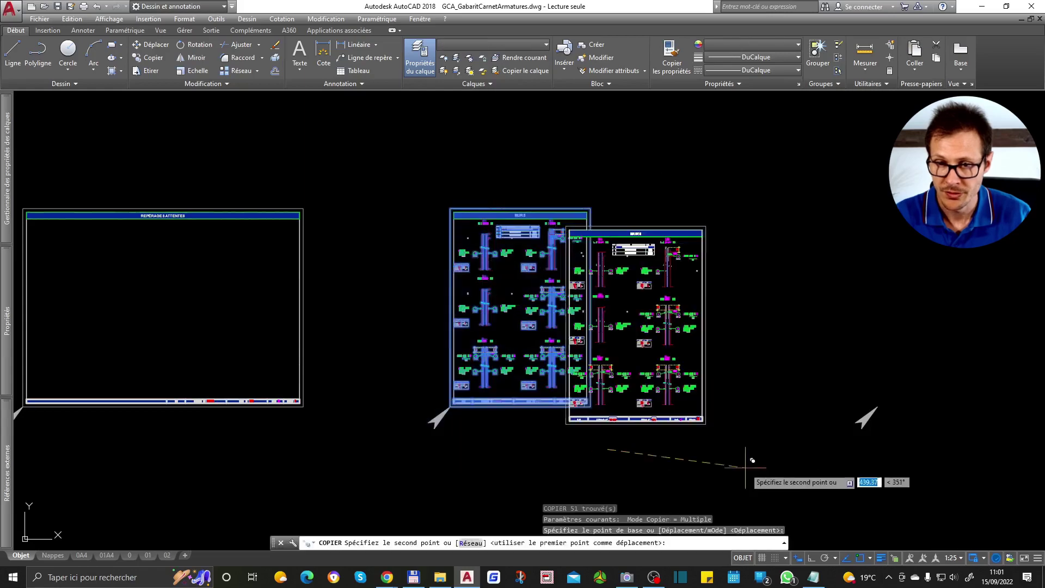
click(832, 445)
key(space)
Step: Update the fields in the copied page's title block to refresh its page number, and compare it with the original page's
text(mettreajourchamp)
key(space)
click(864, 306)
click(805, 388)
scroll(822, 419, up, 6)
key(space)
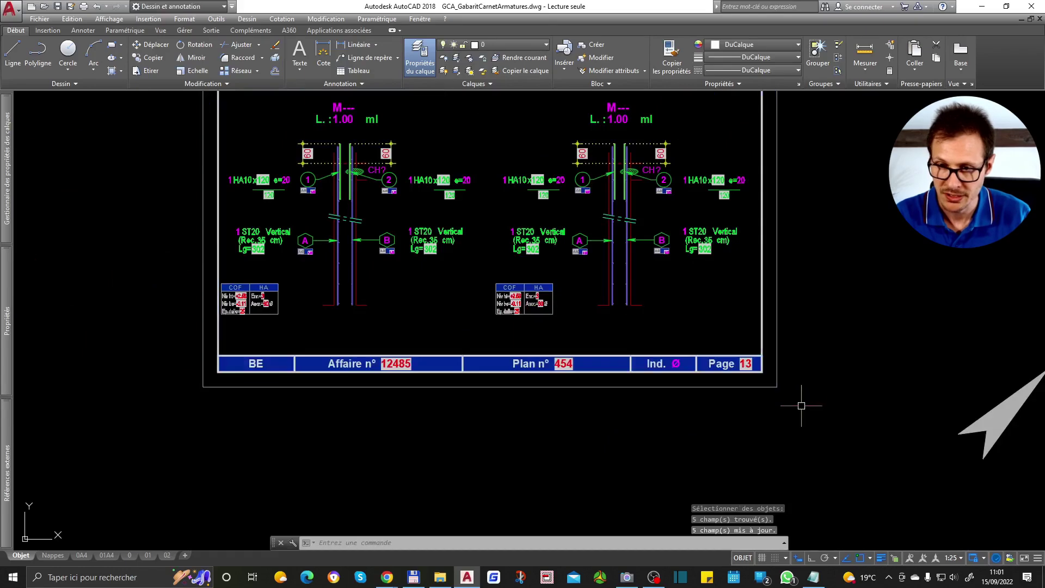
scroll(779, 380, down, 4)
scroll(490, 416, up, 4)
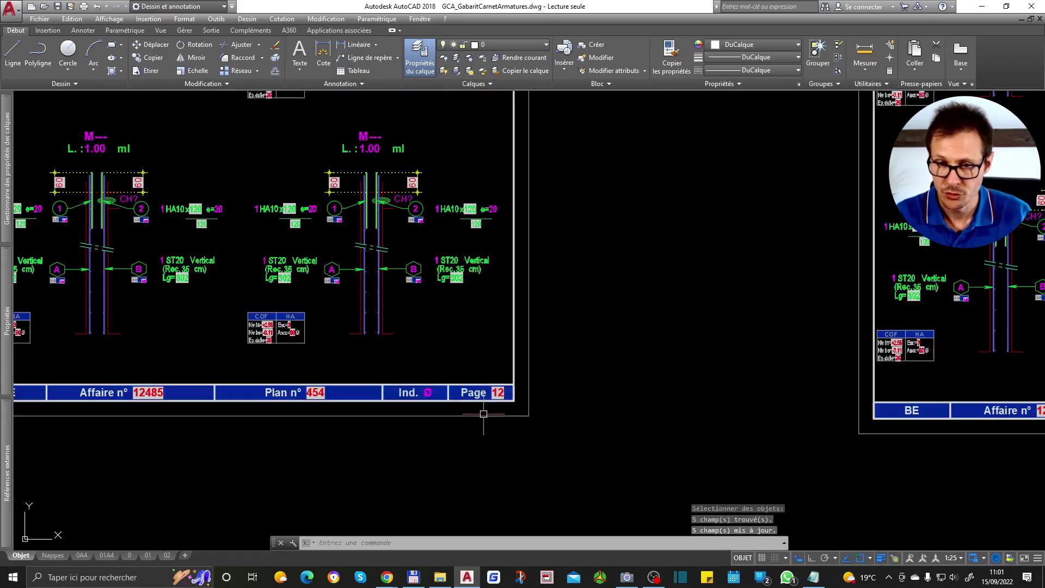
scroll(632, 430, down, 4)
scroll(664, 402, down, 4)
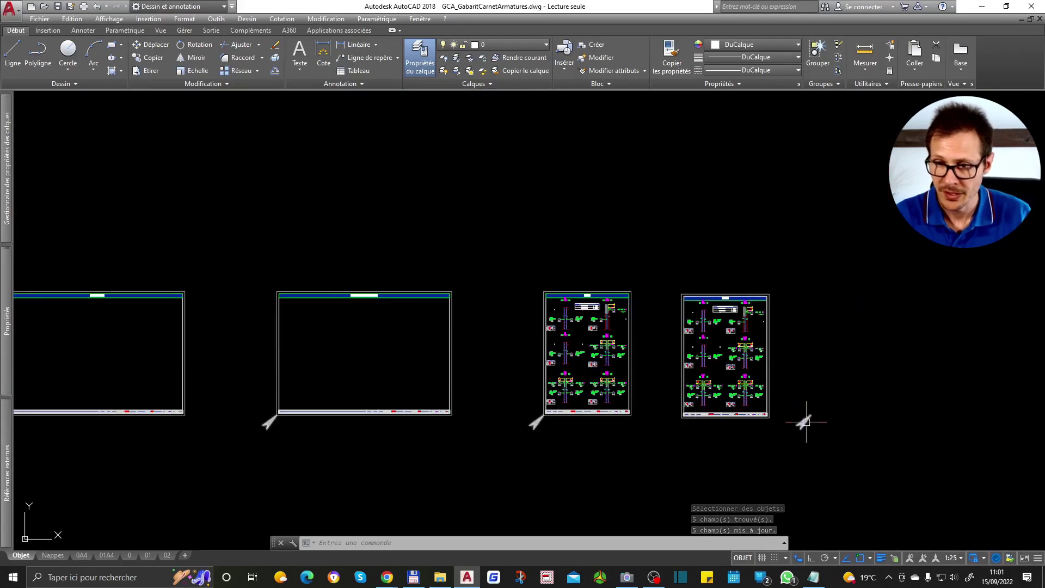
Step: Switch the row of page markers to half the spacing for A4 pages and extend the row well beyond the last page
click(807, 421)
scroll(787, 385, down, 4)
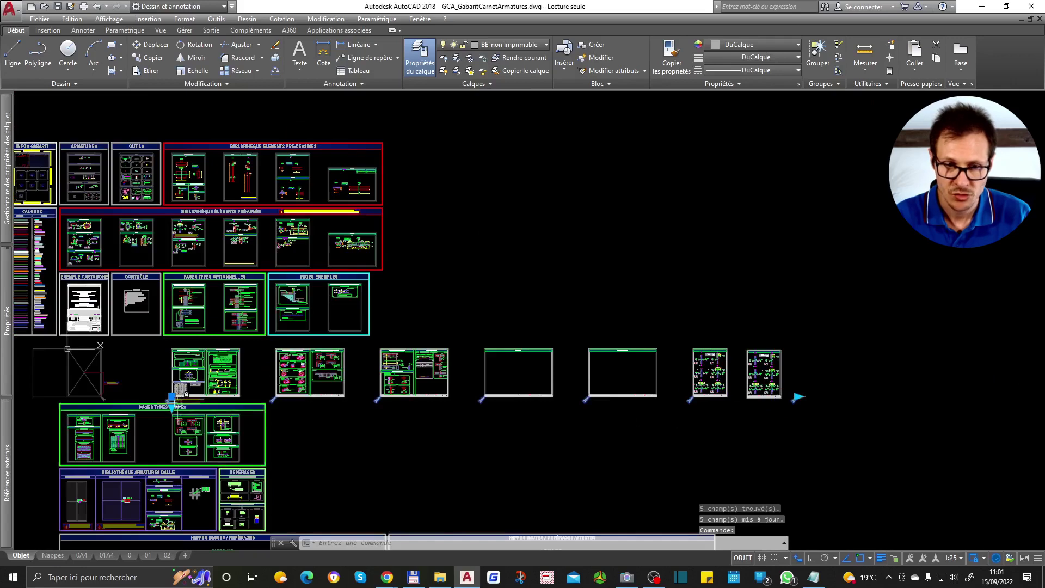
click(172, 406)
click(216, 435)
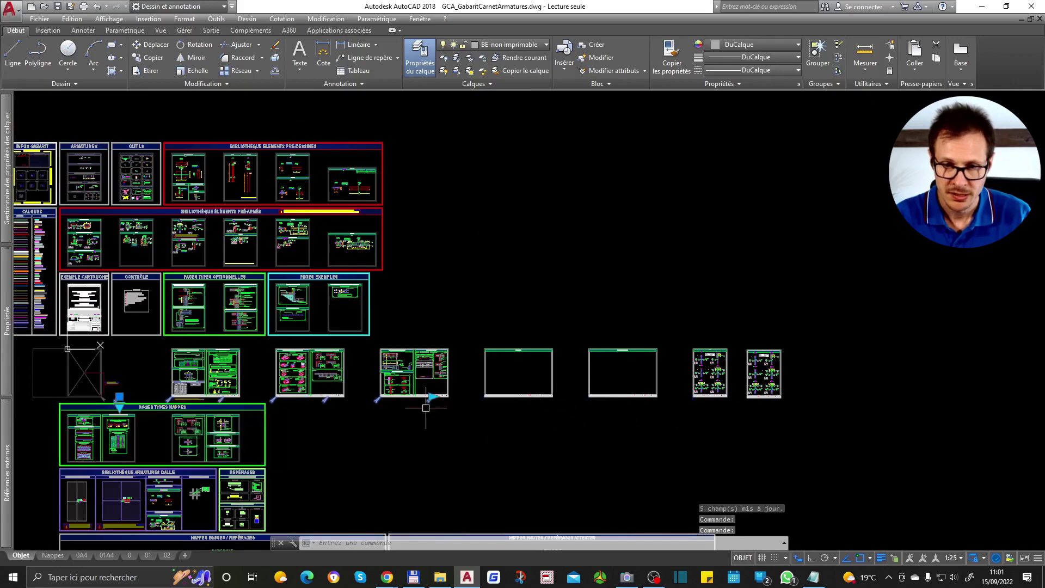
scroll(426, 405, down, 2)
click(429, 401)
key(Escape)
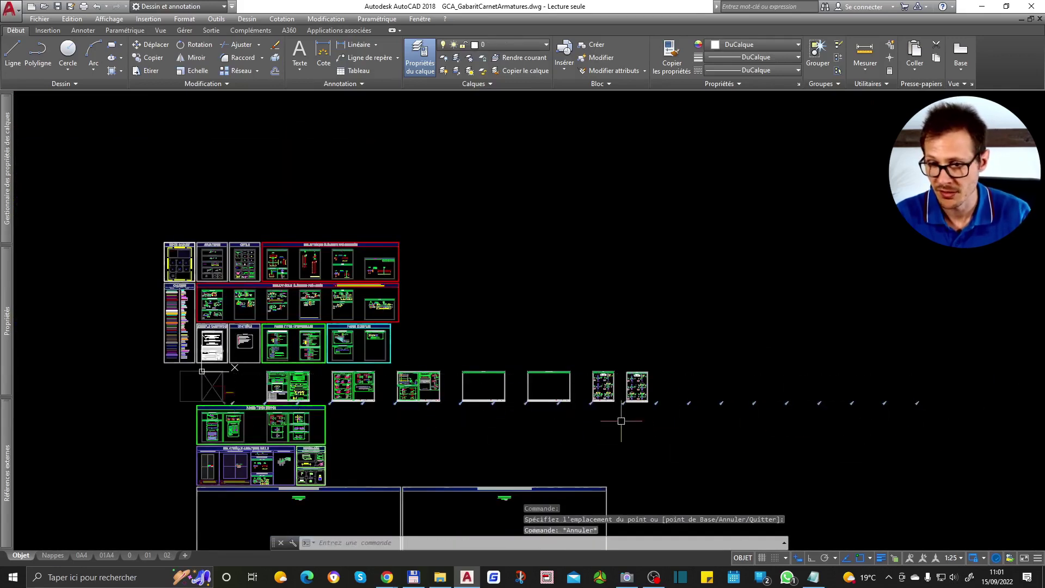
Step: Move the copied walls page so its frame's lower corner snaps onto the tip of the marker following the original page
scroll(620, 419, up, 5)
click(615, 186)
click(843, 438)
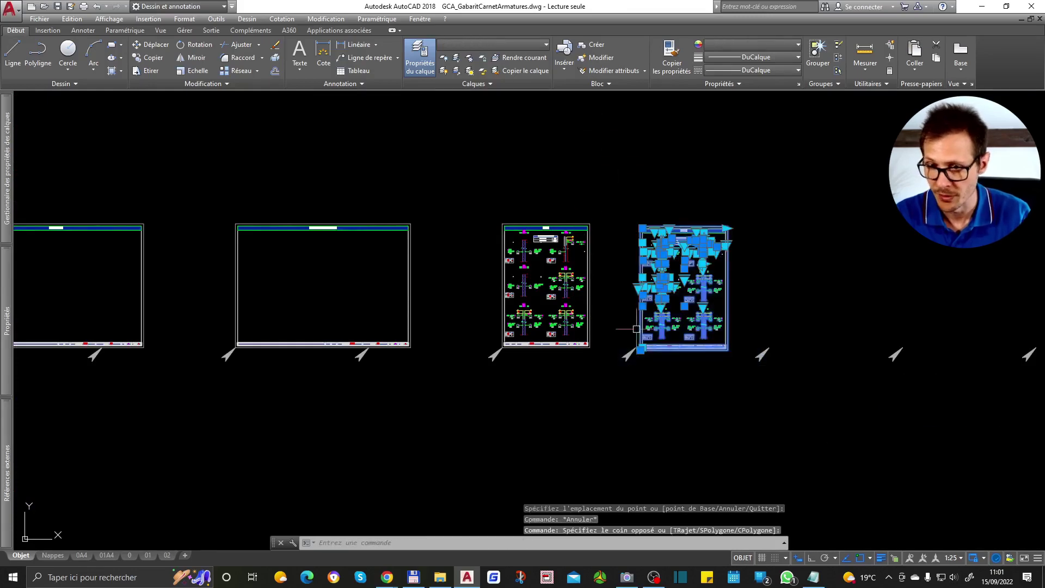
scroll(625, 323, up, 5)
text(D)
key(Return)
click(683, 428)
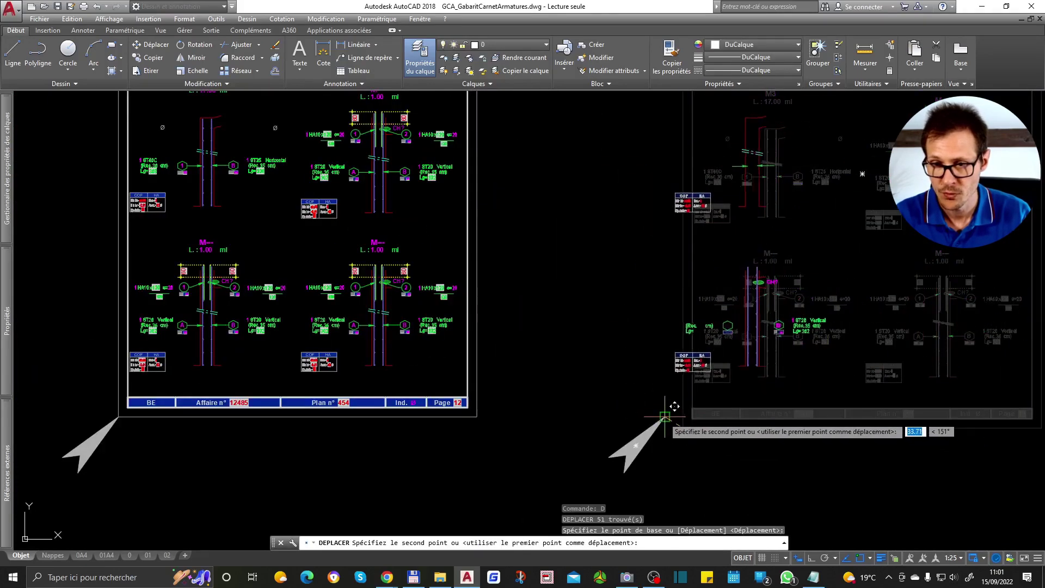
scroll(540, 438, down, 5)
scroll(540, 438, up, 4)
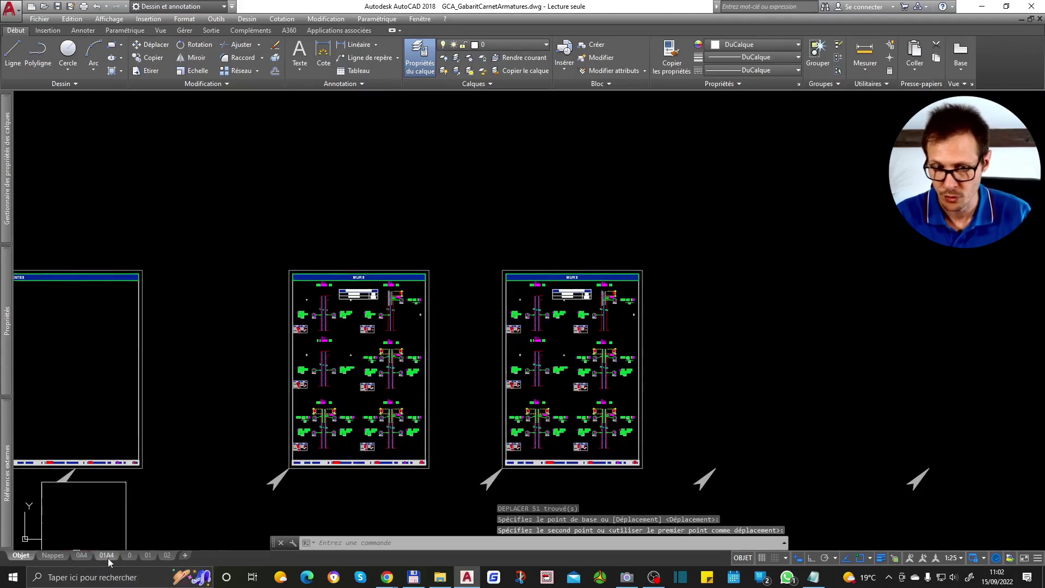
Step: Examine the two aligned walls pages, the overall booklet layout, the pre-reinforced elements library and the reinforcement weight table
scroll(566, 364, up, 2)
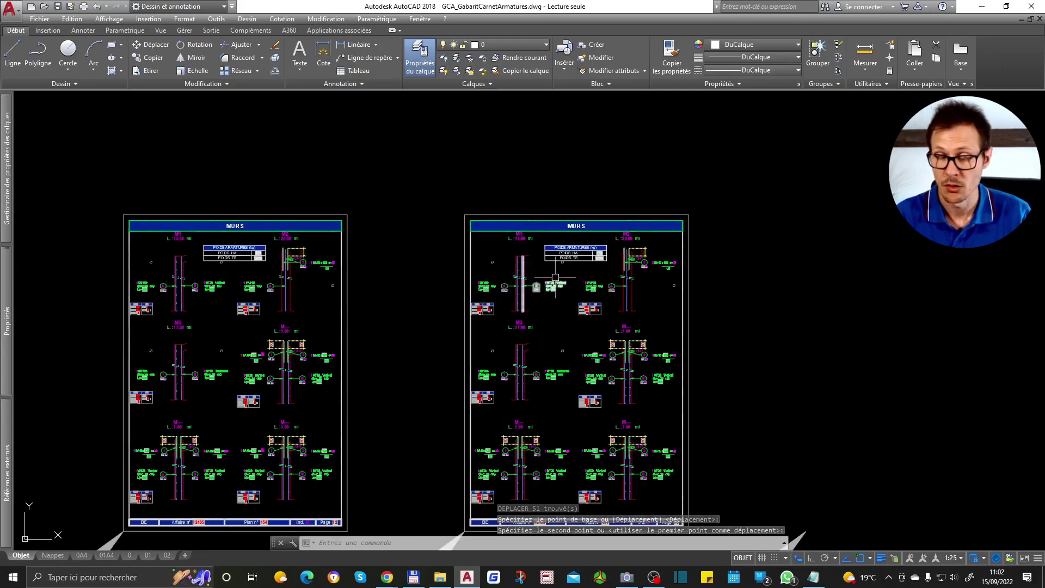
middle_drag(606, 369, 639, 302)
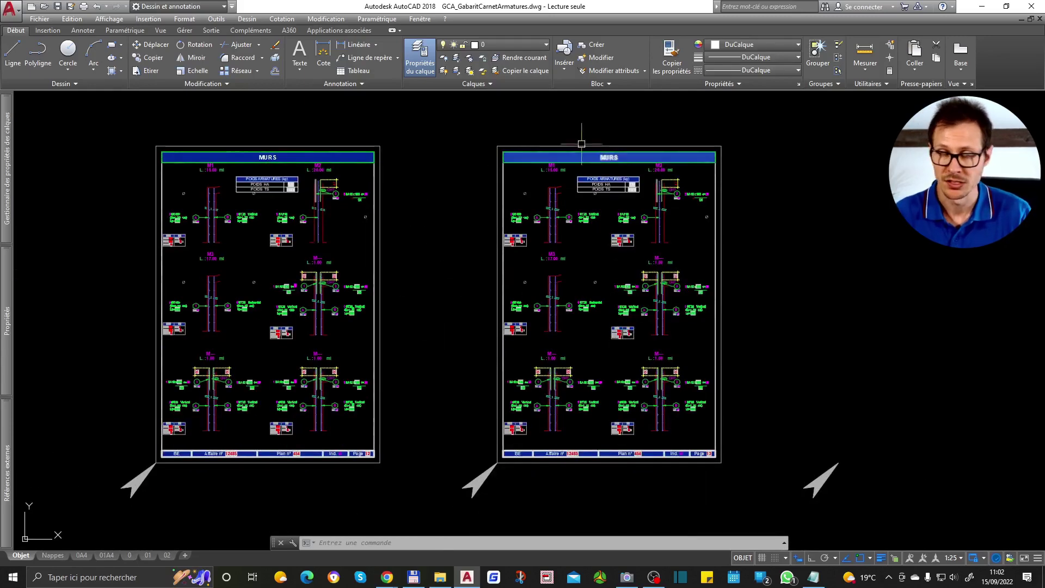
scroll(592, 207, down, 8)
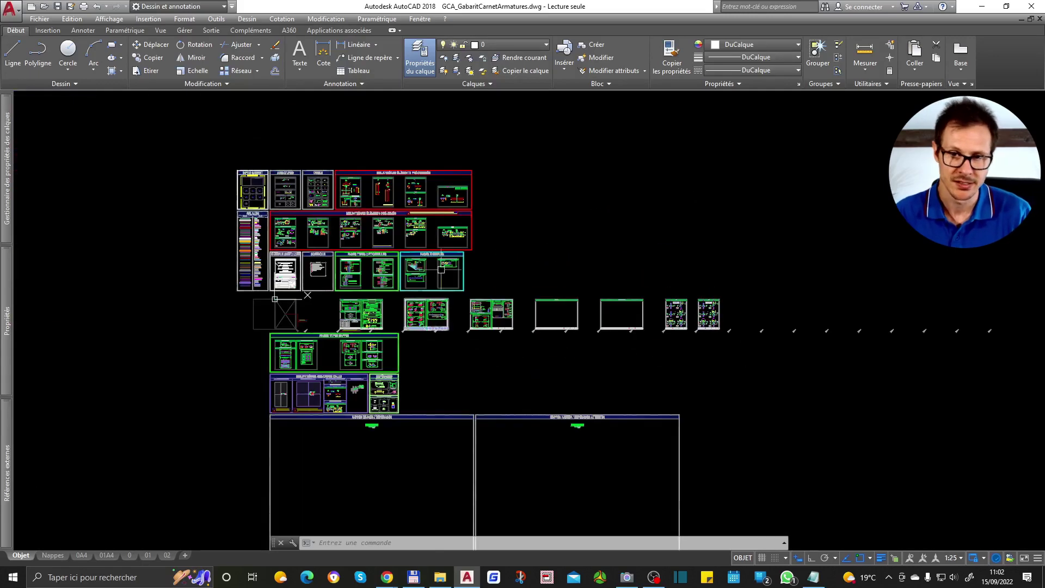
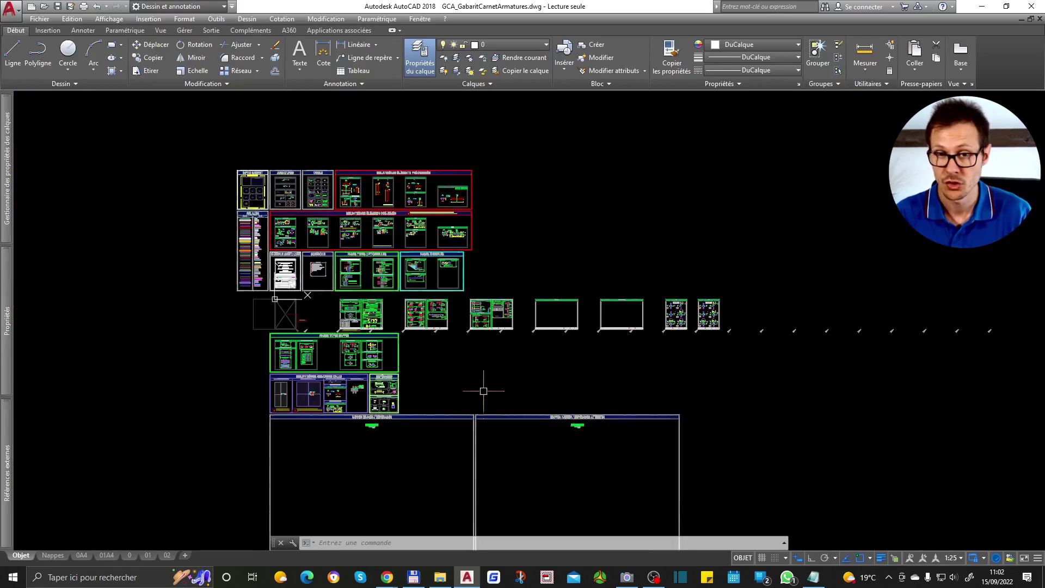
scroll(350, 202, up, 4)
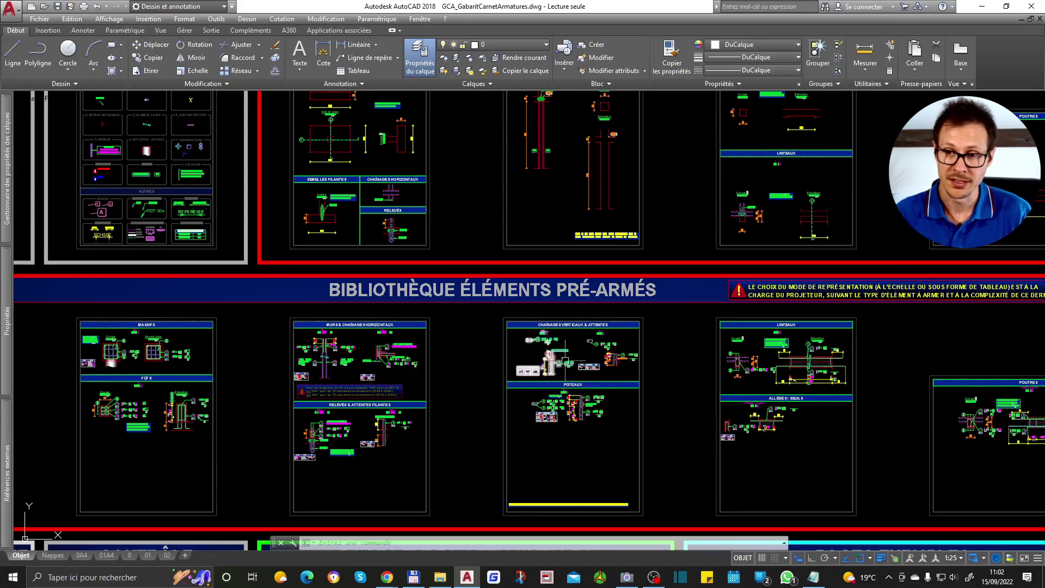
scroll(705, 388, down, 5)
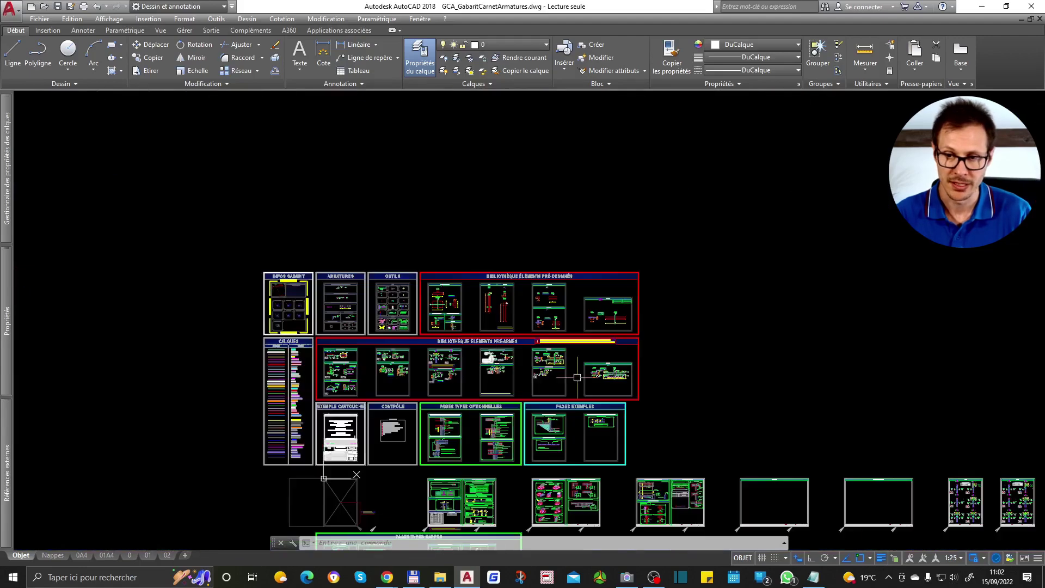
middle_drag(704, 388, 259, 164)
scroll(618, 267, up, 6)
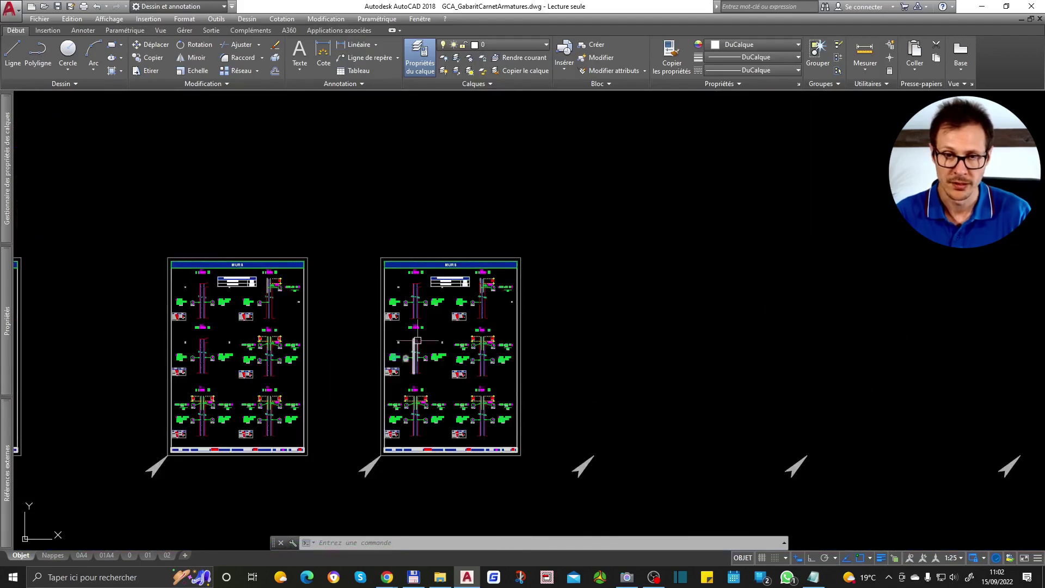
middle_drag(417, 340, 664, 327)
scroll(460, 282, up, 6)
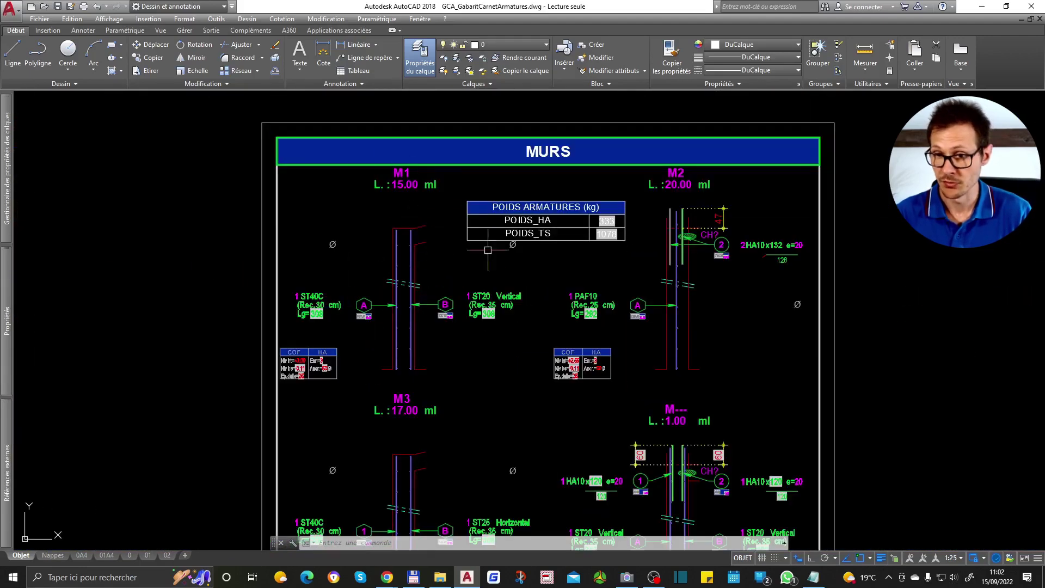
scroll(487, 250, down, 5)
scroll(586, 297, up, 3)
Step: Inspect the M1 wall's ST40C and ST20 mesh blocks, including their shared properties and the ST20 block's type options and attributes
scroll(461, 235, up, 4)
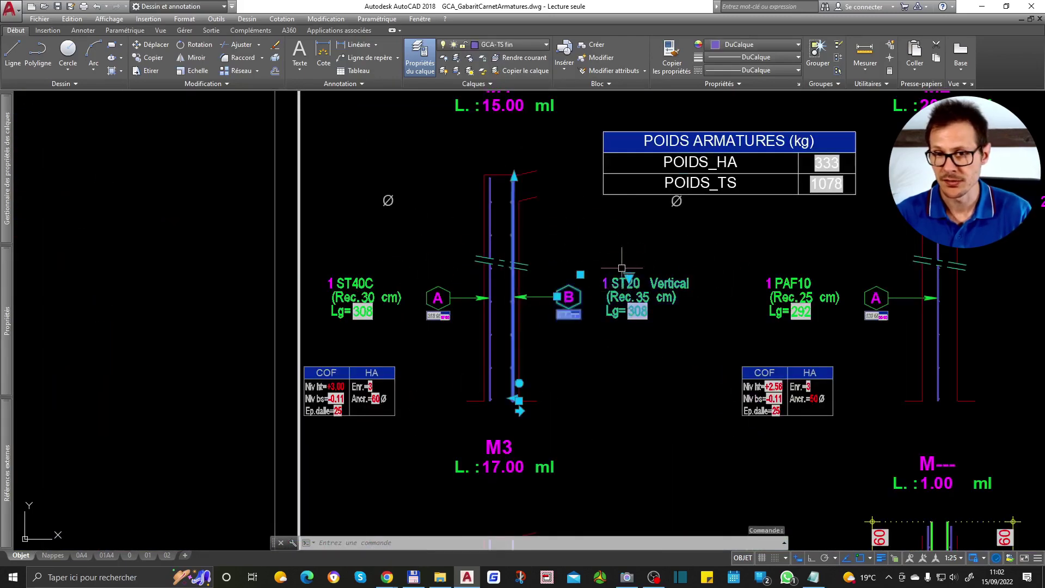
click(355, 289)
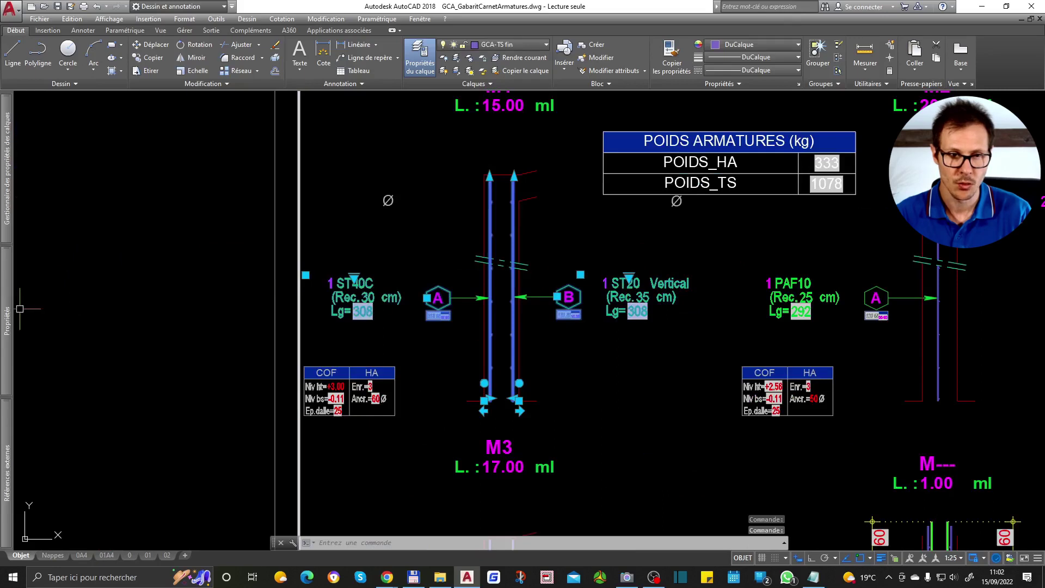
mouse_move(7, 321)
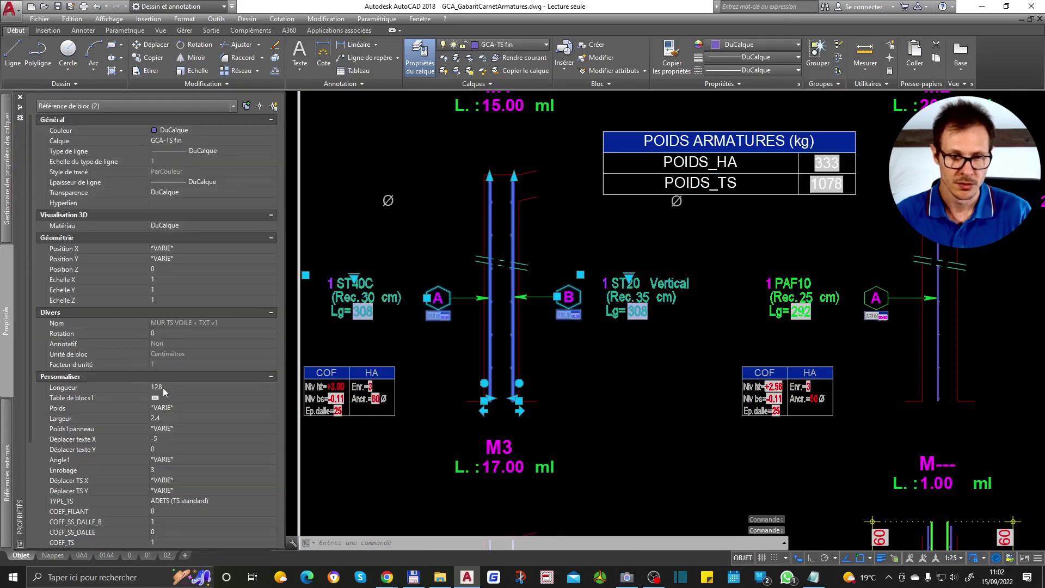
key(Escape)
click(630, 282)
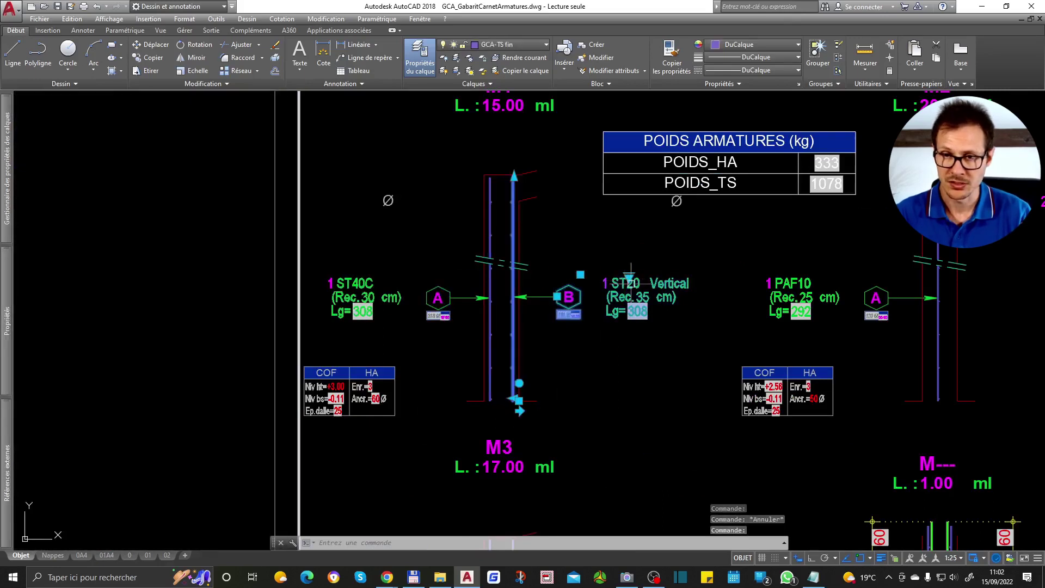
click(628, 276)
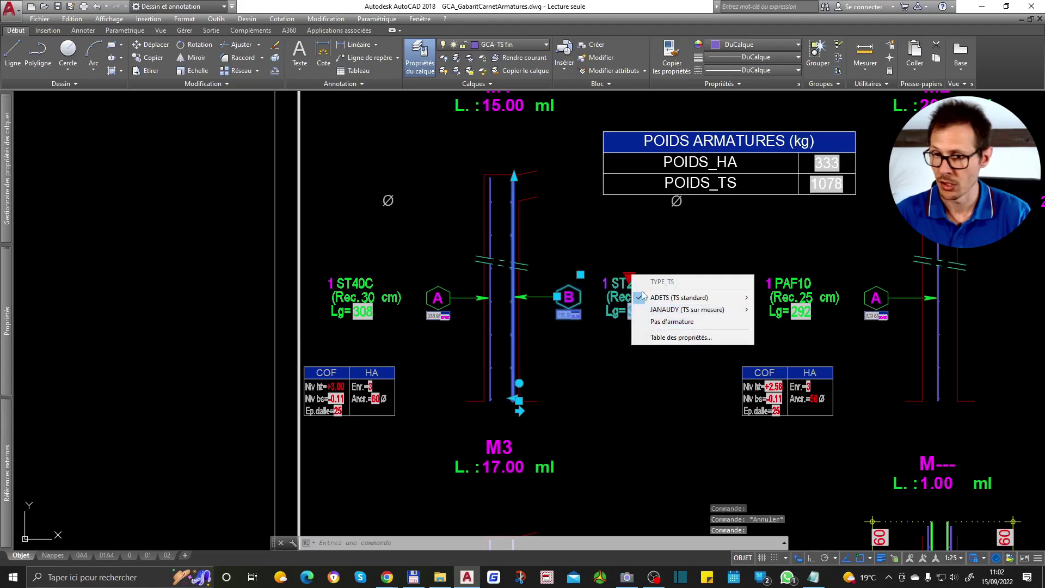
click(616, 309)
scroll(637, 282, up, 2)
double_click(636, 283)
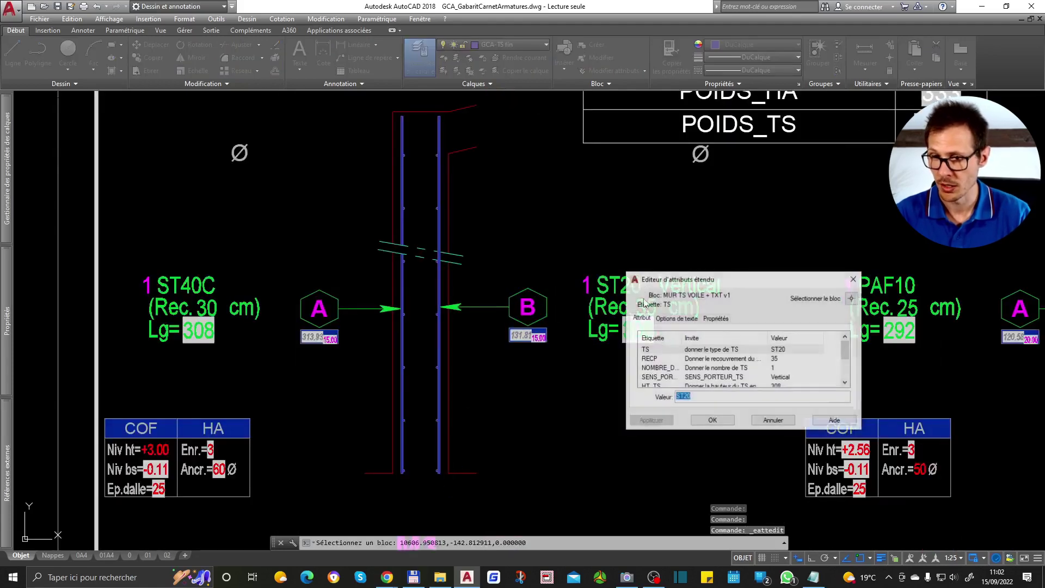
key(Escape)
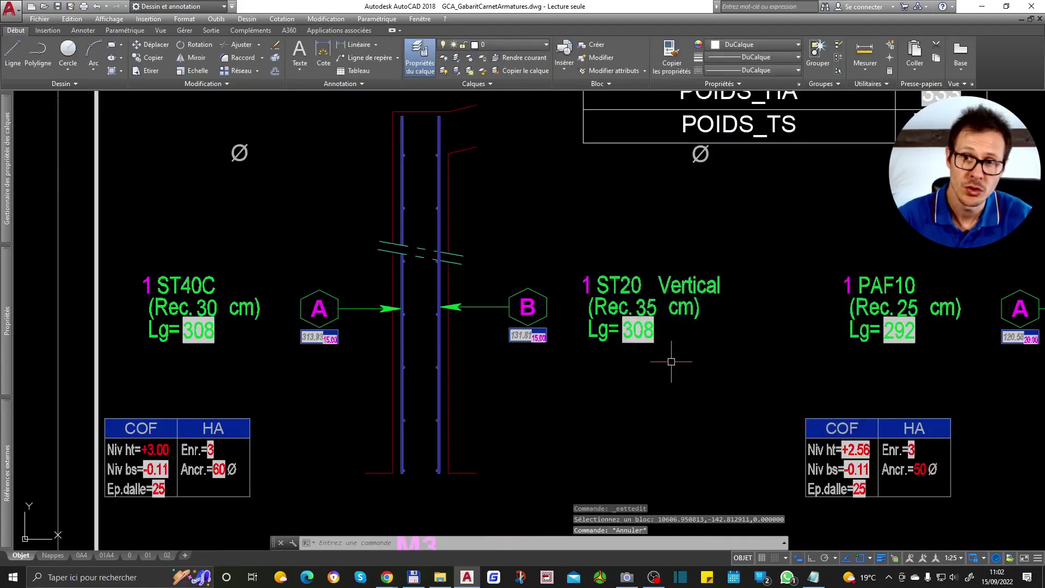
scroll(671, 361, down, 10)
scroll(666, 439, up, 4)
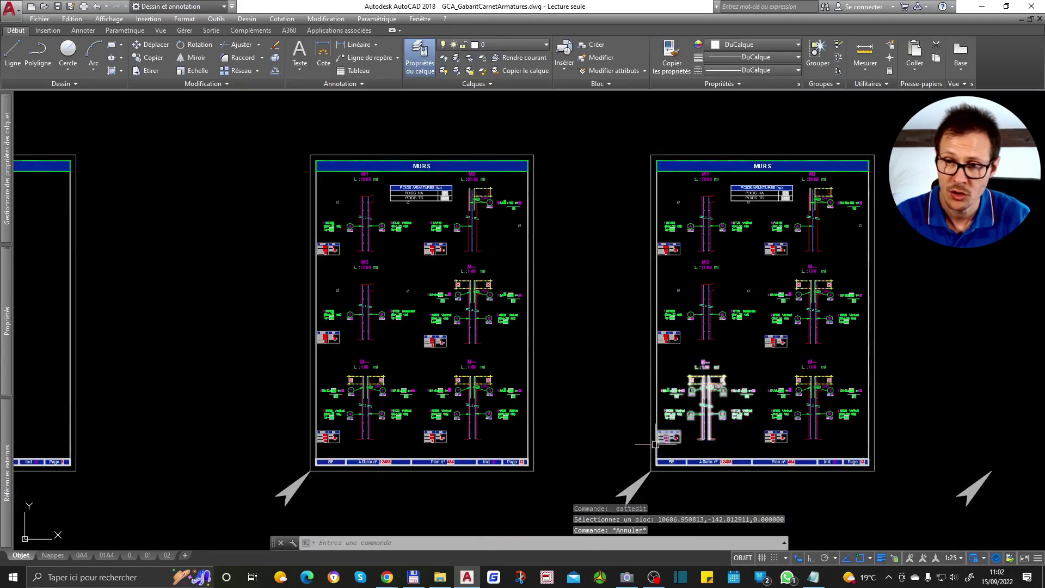